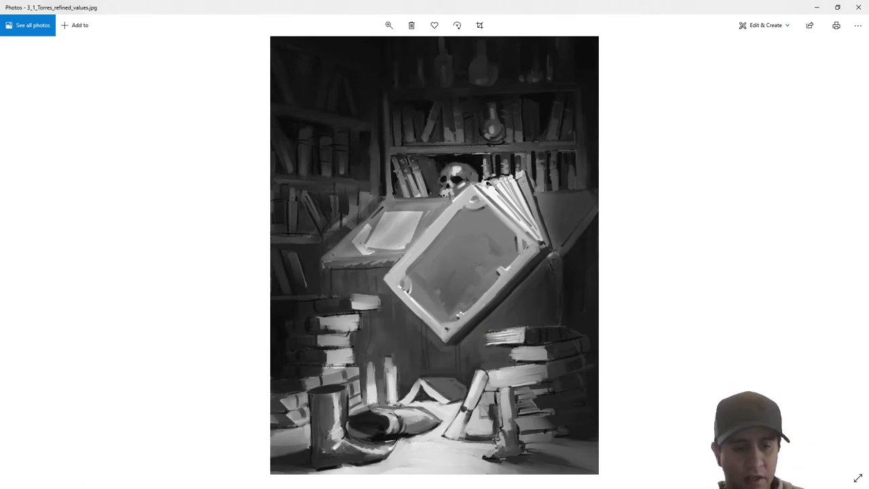
- Switch to Clip Studio Paint and set up the FLAT OIL!! brush with a neutral grey colour
{"action": "key", "text": "alt+Tab"}
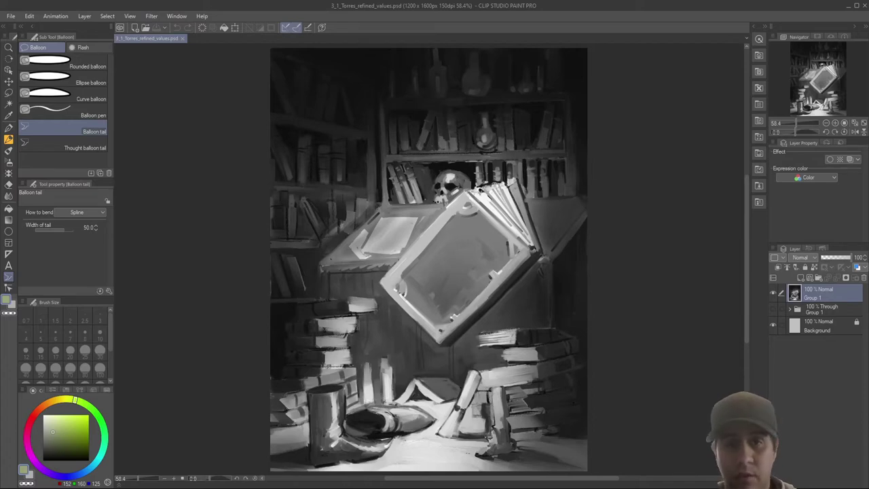
{"action": "key", "text": "b"}
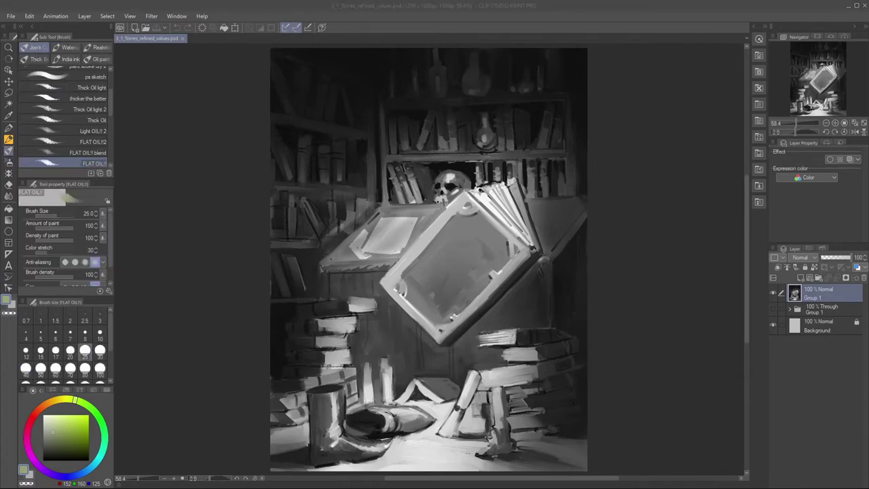
{"action": "left_click_drag", "start_coordinate": [51, 434], "coordinate": [2, 440]}
{"action": "scroll", "coordinate": [440, 290], "scroll_direction": "up", "scroll_amount": 2}
{"action": "key", "text": "bracketleft"}
{"action": "key", "text": "bracketleft"}
{"action": "key", "text": "bracketleft"}
{"action": "key", "text": "bracketright"}
- Duplicate the merged Group 1 painting layer and outline the floating book's front cover with a polyline selection
{"action": "right_click", "coordinate": [812, 293]}
{"action": "left_click", "coordinate": [788, 123]}
{"action": "key", "text": "ctrl+minus"}
{"action": "left_click_drag", "start_coordinate": [434, 251], "coordinate": [499, 292]}
{"action": "key", "text": "m"}
{"action": "left_click", "coordinate": [531, 195]}
{"action": "left_click", "coordinate": [611, 264]}
{"action": "left_click", "coordinate": [502, 372]}
{"action": "left_click", "coordinate": [431, 297]}
{"action": "left_click", "coordinate": [531, 195]}
- Transform the selected cover to reach farther left and sit higher at its lower end, deselect it and merge the copy down
{"action": "key", "text": "ctrl+t"}
{"action": "mouse_move", "coordinate": [611, 195]}
{"action": "left_mouse_down"}
{"action": "mouse_move", "coordinate": [589, 198]}
{"action": "mouse_move", "coordinate": [611, 195]}
{"action": "left_mouse_up"}
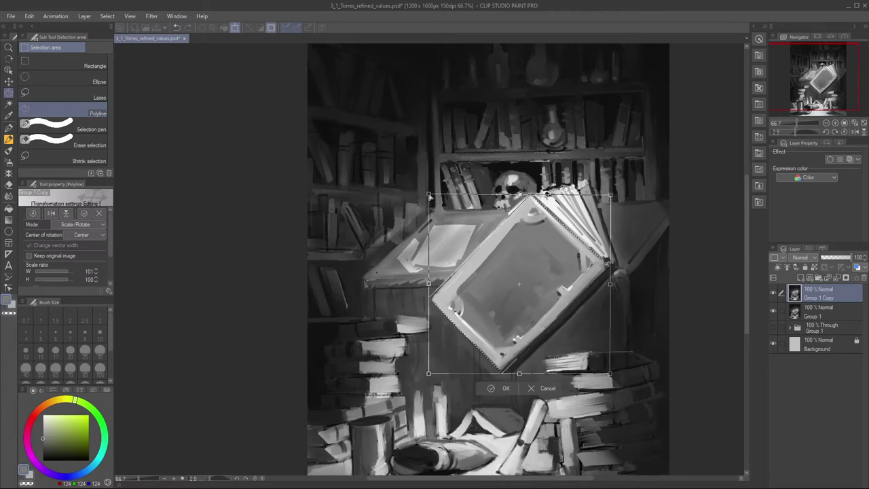
{"action": "left_click_drag", "start_coordinate": [431, 195], "coordinate": [375, 186]}
{"action": "left_click_drag", "start_coordinate": [611, 372], "coordinate": [617, 359]}
{"action": "key", "text": "Return"}
{"action": "key", "text": "ctrl+d"}
{"action": "key", "text": "ctrl+e"}
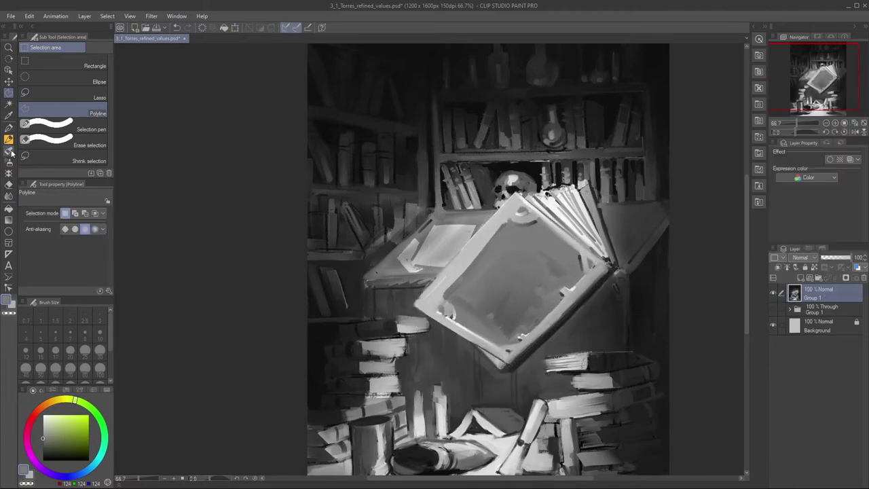
- Paint out the leftover old edge beneath the book with a sampled dark tone and start darkening the cover's lower part
{"action": "left_click", "coordinate": [9, 150]}
{"action": "left_click", "coordinate": [478, 353], "text": "alt"}
{"action": "left_click_drag", "start_coordinate": [479, 353], "coordinate": [512, 372]}
{"action": "key", "text": "bracketleft"}
{"action": "key", "text": "bracketright"}
{"action": "mouse_move", "coordinate": [477, 348]}
{"action": "left_mouse_down"}
{"action": "mouse_move", "coordinate": [420, 311]}
{"action": "mouse_move", "coordinate": [499, 326]}
{"action": "left_mouse_up"}
- Cover the light border along the book's lower and spine edges with dark grey, starting at brush size 70
{"action": "key", "text": "bracketright"}
{"action": "key", "text": "bracketright"}
{"action": "key", "text": "bracketright"}
{"action": "key", "text": "bracketright"}
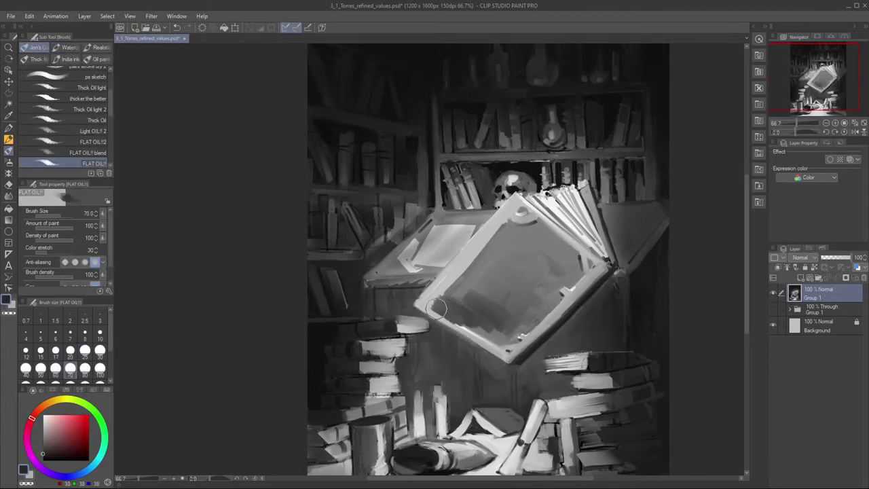
{"action": "mouse_move", "coordinate": [434, 307]}
{"action": "left_mouse_down"}
{"action": "mouse_move", "coordinate": [480, 322]}
{"action": "mouse_move", "coordinate": [502, 345]}
{"action": "left_mouse_up"}
{"action": "left_click_drag", "start_coordinate": [585, 257], "coordinate": [506, 343]}
{"action": "key", "text": "bracketleft"}
{"action": "key", "text": "bracketleft"}
{"action": "left_click", "coordinate": [526, 357], "text": "alt"}
{"action": "left_click_drag", "start_coordinate": [605, 269], "coordinate": [507, 362]}
{"action": "mouse_move", "coordinate": [519, 197]}
{"action": "left_mouse_down"}
{"action": "mouse_move", "coordinate": [417, 306]}
{"action": "mouse_move", "coordinate": [509, 359]}
{"action": "left_mouse_up"}
- Fill the rest of the front cover with dark grey, painting over its frame and corner ornaments
{"action": "key", "text": "bracketright"}
{"action": "key", "text": "bracketright"}
{"action": "key", "text": "bracketright"}
{"action": "mouse_move", "coordinate": [496, 333]}
{"action": "left_mouse_down"}
{"action": "mouse_move", "coordinate": [584, 261]}
{"action": "mouse_move", "coordinate": [526, 231]}
{"action": "left_mouse_up"}
{"action": "left_click_drag", "start_coordinate": [520, 211], "coordinate": [482, 261]}
{"action": "left_click_drag", "start_coordinate": [502, 224], "coordinate": [437, 309]}
{"action": "key", "text": "bracketleft"}
{"action": "key", "text": "bracketleft"}
{"action": "key", "text": "bracketleft"}
{"action": "key", "text": "bracketleft"}
{"action": "key", "text": "bracketleft"}
{"action": "key", "text": "bracketleft"}
{"action": "key", "text": "bracketleft"}
{"action": "left_click_drag", "start_coordinate": [540, 239], "coordinate": [565, 290]}
- Reduce the brush and paint along the outer edge of the fanned pages with a tone sampled beside them
{"action": "key", "text": "bracketleft"}
{"action": "key", "text": "bracketleft"}
{"action": "key", "text": "bracketleft"}
{"action": "key", "text": "bracketleft"}
{"action": "key", "text": "bracketleft"}
{"action": "key", "text": "bracketleft"}
{"action": "left_click", "coordinate": [589, 220], "text": "alt"}
{"action": "left_click_drag", "start_coordinate": [597, 202], "coordinate": [615, 260]}
- Even out the dark cover's patchy tones with the FLAT OIL!! brush at size 50 and the FLAT OIL!! blend brush
{"action": "key", "text": "bracketleft"}
{"action": "key", "text": "bracketright"}
{"action": "key", "text": "bracketright"}
{"action": "key", "text": "bracketright"}
{"action": "key", "text": "bracketright"}
{"action": "key", "text": "bracketright"}
{"action": "key", "text": "bracketright"}
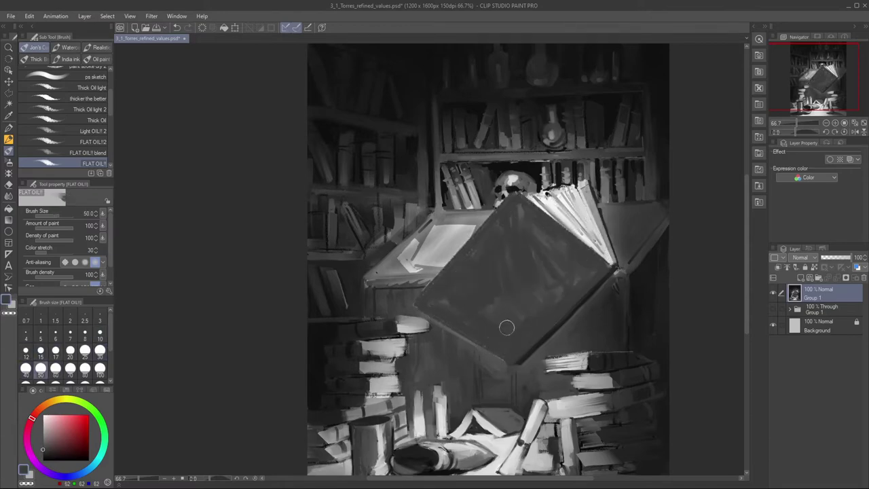
{"action": "key", "text": "comma"}
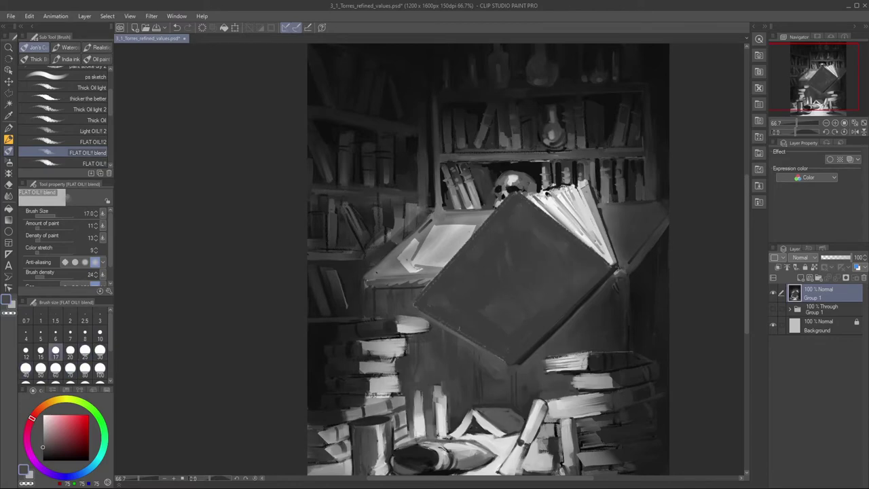
- Return to the FLAT OIL!! brush and widen the fanned pages, defining their outer edge with sampled tones
{"action": "key", "text": "period"}
{"action": "key", "text": "bracketleft"}
{"action": "key", "text": "bracketleft"}
{"action": "key", "text": "bracketleft"}
{"action": "key", "text": "bracketleft"}
{"action": "key", "text": "bracketleft"}
{"action": "left_click", "coordinate": [589, 206], "text": "alt"}
{"action": "left_click_drag", "start_coordinate": [588, 184], "coordinate": [619, 264]}
{"action": "left_click", "coordinate": [600, 197], "text": "alt"}
{"action": "key", "text": "bracketleft"}
{"action": "key", "text": "bracketleft"}
{"action": "key", "text": "bracketleft"}
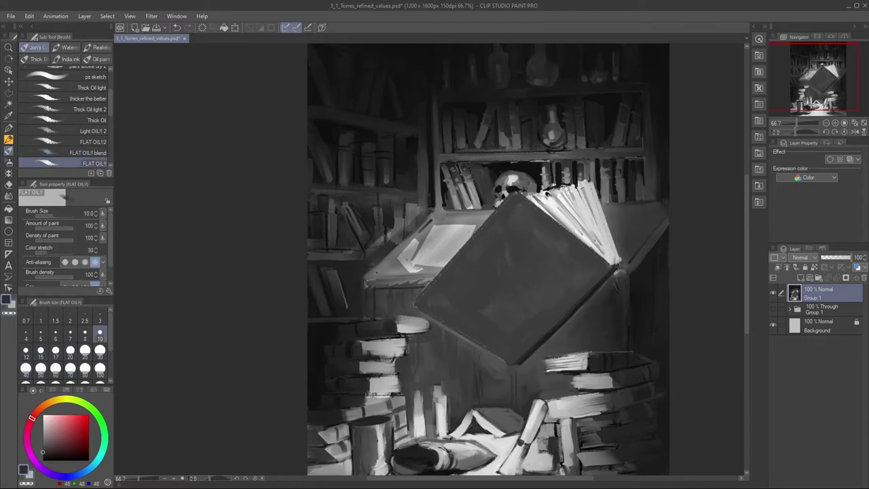
{"action": "left_click", "coordinate": [602, 197], "text": "alt"}
{"action": "left_click_drag", "start_coordinate": [596, 180], "coordinate": [621, 256]}
- Sharpen the cover's lower-left edge and the edge where it meets the pages
{"action": "key", "text": "bracketright"}
{"action": "key", "text": "bracketright"}
{"action": "key", "text": "bracketleft"}
{"action": "left_click_drag", "start_coordinate": [417, 305], "coordinate": [514, 366]}
{"action": "key", "text": "bracketleft"}
{"action": "key", "text": "bracketleft"}
{"action": "key", "text": "bracketleft"}
{"action": "left_click_drag", "start_coordinate": [523, 195], "coordinate": [614, 265]}
- Refine the boundary between the cover and the fanned pages at brush size 15
{"action": "key", "text": "bracketright"}
{"action": "key", "text": "bracketright"}
{"action": "key", "text": "bracketright"}
{"action": "key", "text": "bracketright"}
{"action": "key", "text": "bracketright"}
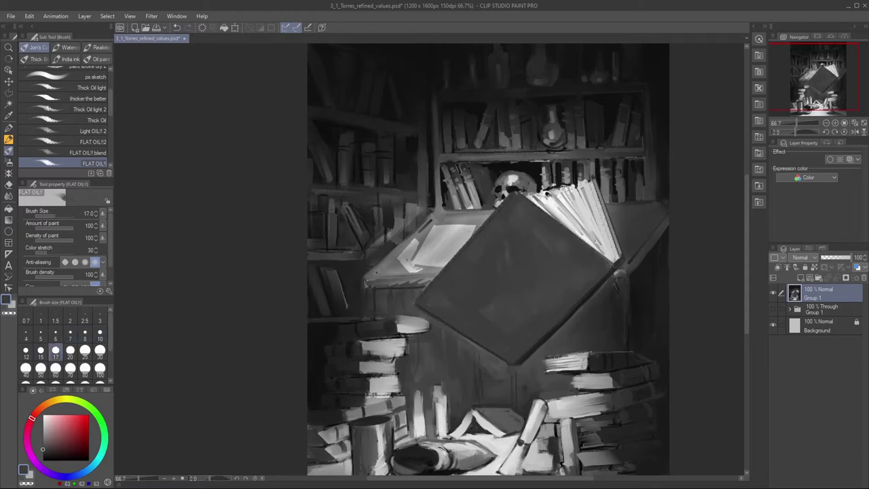
{"action": "key", "text": "bracketleft"}
{"action": "left_click_drag", "start_coordinate": [543, 193], "coordinate": [595, 250]}
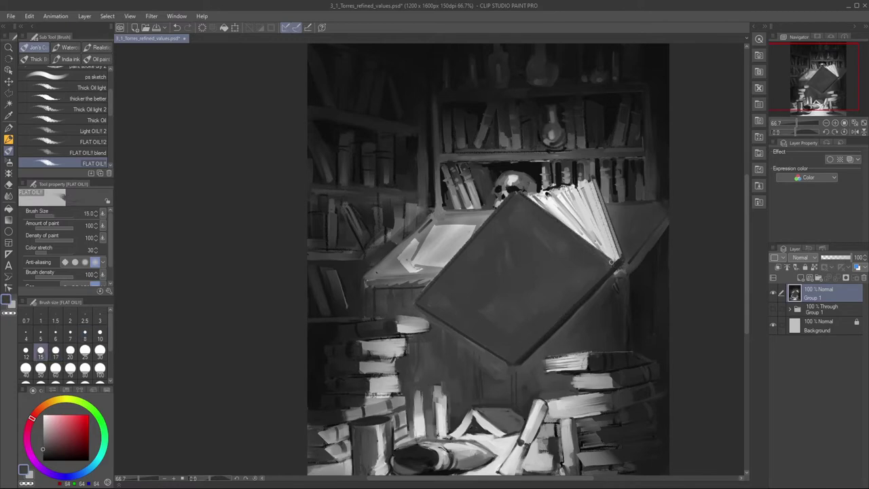
- Smooth the middle of the dark cover with grey brush strokes
{"action": "key", "text": "ctrl+plus"}
{"action": "key", "text": "bracketleft"}
{"action": "key", "text": "bracketleft"}
{"action": "key", "text": "bracketleft"}
{"action": "key", "text": "bracketleft"}
{"action": "key", "text": "bracketleft"}
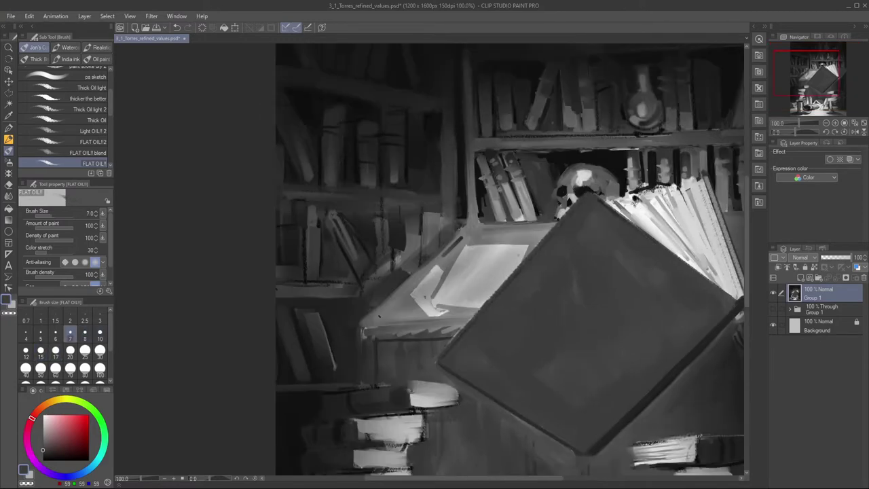
{"action": "key", "text": "bracketright"}
{"action": "key", "text": "bracketright"}
{"action": "key", "text": "bracketright"}
{"action": "key", "text": "bracketright"}
{"action": "key", "text": "bracketright"}
{"action": "left_click_drag", "start_coordinate": [652, 326], "coordinate": [596, 306]}
- Touch up the cover near the lower page edges with a sampled tone and a small brush
{"action": "key", "text": "bracketleft"}
{"action": "key", "text": "bracketleft"}
{"action": "key", "text": "bracketleft"}
{"action": "key", "text": "bracketleft"}
{"action": "key", "text": "bracketleft"}
{"action": "key", "text": "bracketleft"}
{"action": "left_click", "coordinate": [687, 305], "text": "alt"}
{"action": "left_click_drag", "start_coordinate": [681, 296], "coordinate": [697, 294]}
{"action": "key", "text": "bracketright"}
{"action": "key", "text": "bracketright"}
{"action": "key", "text": "bracketright"}
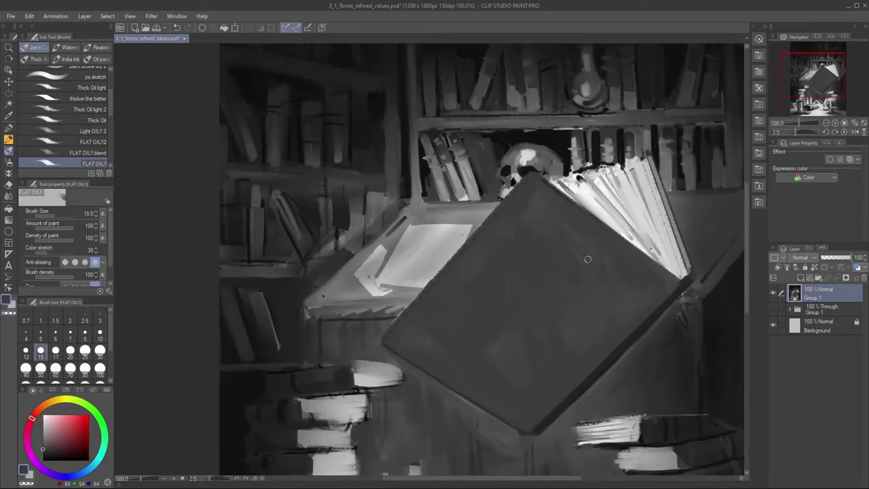
- Soften the remaining tone variations on the cover and tidy its lower edges, reducing the brush to size 3
{"action": "key", "text": "bracketleft"}
{"action": "key", "text": "bracketleft"}
{"action": "key", "text": "bracketleft"}
{"action": "key", "text": "bracketleft"}
{"action": "key", "text": "bracketleft"}
{"action": "key", "text": "bracketleft"}
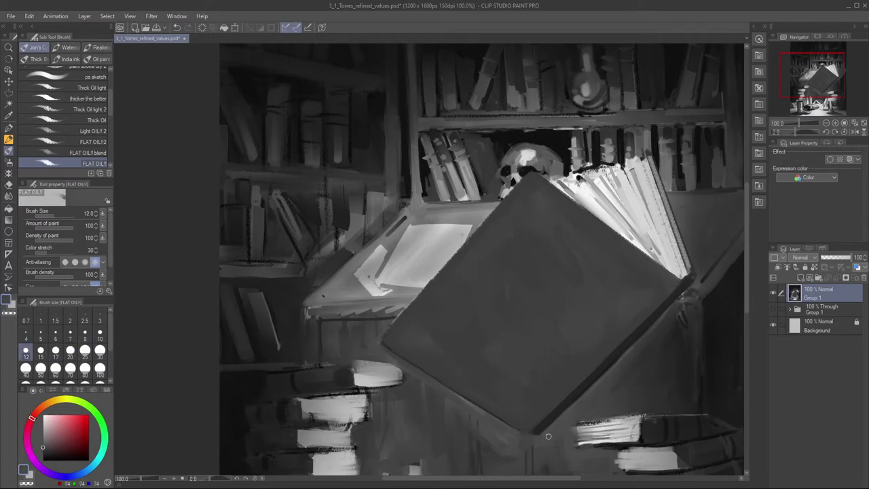
{"action": "key", "text": "bracketleft"}
{"action": "key", "text": "bracketleft"}
{"action": "key", "text": "bracketleft"}
{"action": "key", "text": "bracketleft"}
{"action": "key", "text": "bracketleft"}
{"action": "key", "text": "bracketleft"}
{"action": "key", "text": "bracketleft"}
{"action": "key", "text": "ctrl+minus"}
{"action": "key", "text": "ctrl+minus"}
{"action": "key", "text": "ctrl+minus"}
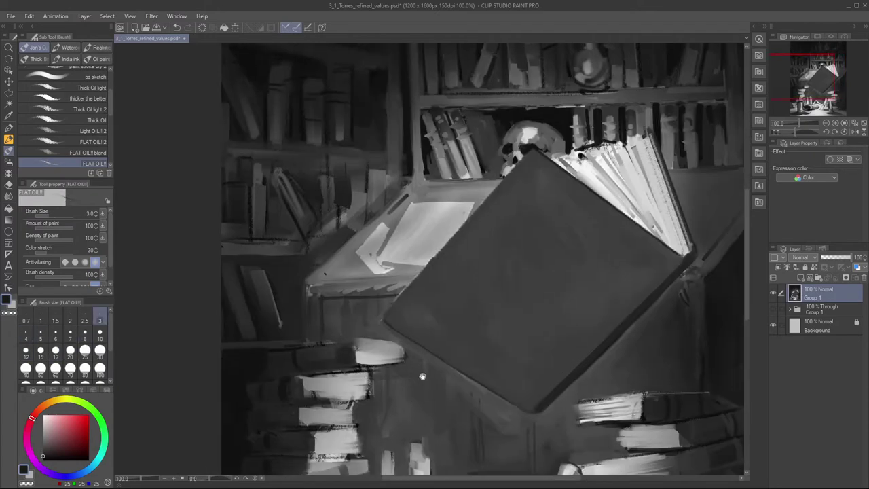
- Repaint the fanned pages with a sampled light grey, finishing with the brush at size 10
{"action": "scroll", "coordinate": [468, 361], "scroll_direction": "up", "scroll_amount": 3}
{"action": "key", "text": "bracketright"}
{"action": "key", "text": "bracketright"}
{"action": "key", "text": "bracketright"}
{"action": "key", "text": "bracketright"}
{"action": "key", "text": "bracketright"}
{"action": "key", "text": "bracketright"}
{"action": "key", "text": "bracketright"}
{"action": "key", "text": "bracketright"}
{"action": "left_click", "coordinate": [441, 228], "text": "alt"}
{"action": "left_click_drag", "start_coordinate": [424, 206], "coordinate": [483, 275]}
{"action": "key", "text": "bracketleft"}
{"action": "key", "text": "bracketleft"}
{"action": "left_click_drag", "start_coordinate": [465, 197], "coordinate": [490, 259]}
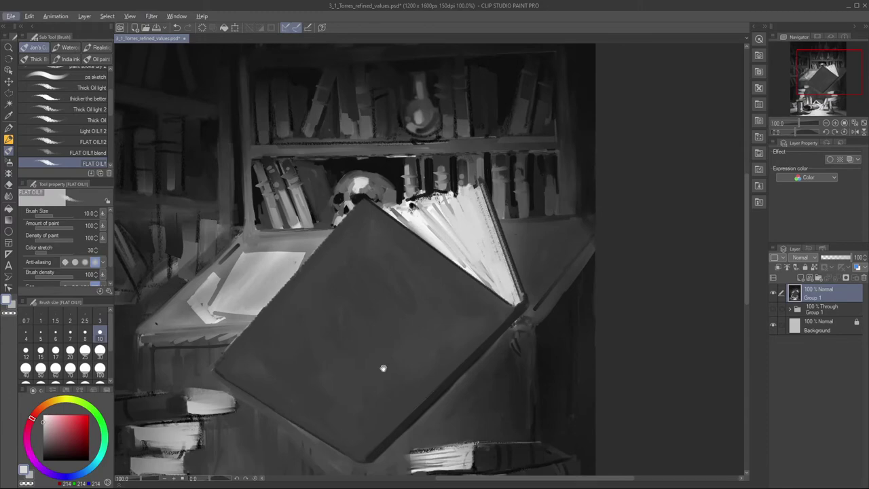
- Paint a lighter grey border band along the edges of the book cover using a sampled tone
{"action": "left_click_drag", "start_coordinate": [386, 364], "coordinate": [508, 339]}
{"action": "key", "text": "bracketright"}
{"action": "key", "text": "bracketright"}
{"action": "key", "text": "bracketright"}
{"action": "key", "text": "bracketright"}
{"action": "left_click", "coordinate": [353, 302], "text": "alt"}
{"action": "key", "text": "bracketleft"}
{"action": "left_click_drag", "start_coordinate": [626, 290], "coordinate": [558, 235]}
{"action": "left_click_drag", "start_coordinate": [486, 189], "coordinate": [344, 345]}
{"action": "left_click_drag", "start_coordinate": [345, 346], "coordinate": [481, 433]}
{"action": "key", "text": "bracketleft"}
{"action": "key", "text": "bracketleft"}
{"action": "key", "text": "bracketleft"}
{"action": "key", "text": "bracketleft"}
{"action": "key", "text": "bracketleft"}
{"action": "key", "text": "bracketleft"}
{"action": "key", "text": "bracketleft"}
{"action": "key", "text": "bracketright"}
- Flip the canvas horizontally to check the composition mirrored
{"action": "scroll", "coordinate": [547, 281], "scroll_direction": "down", "scroll_amount": 1}
{"action": "left_click", "coordinate": [45, 15]}
{"action": "mouse_move", "coordinate": [29, 16]}
{"action": "mouse_move", "coordinate": [88, 280]}
{"action": "left_click", "coordinate": [196, 312]}
{"action": "key", "text": "ctrl+plus"}
- Sharpen the cover's light border and the spine edge with a size 7 brush and a sampled tone
{"action": "key", "text": "bracketright"}
{"action": "key", "text": "bracketright"}
{"action": "key", "text": "bracketright"}
{"action": "key", "text": "bracketright"}
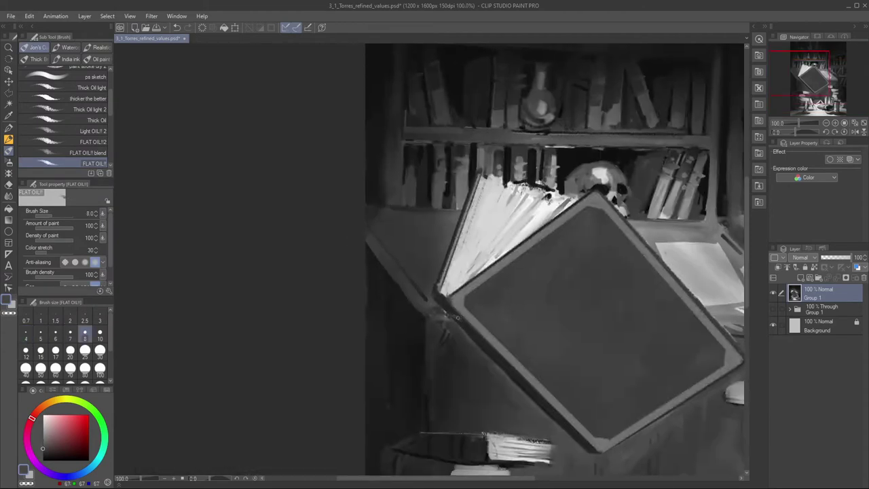
{"action": "key", "text": "bracketleft"}
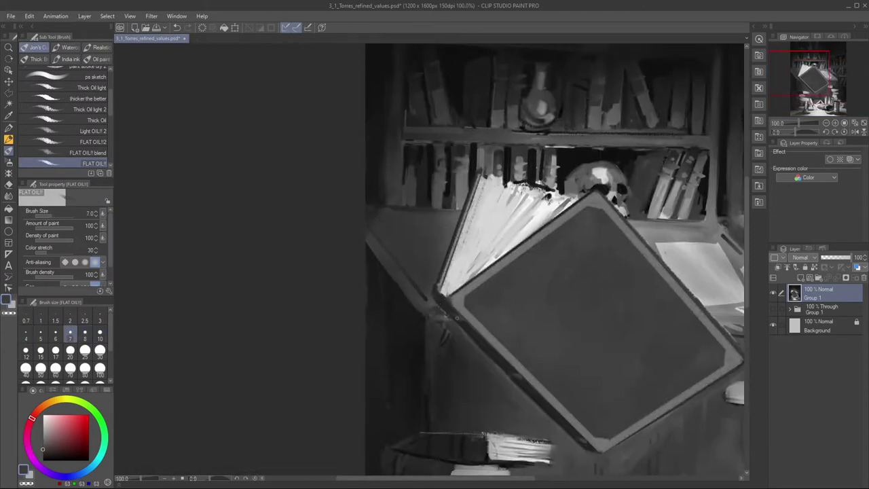
{"action": "left_click_drag", "start_coordinate": [683, 387], "coordinate": [598, 401]}
{"action": "left_click", "coordinate": [516, 203], "text": "alt"}
{"action": "key", "text": "bracketleft"}
{"action": "key", "text": "bracketleft"}
{"action": "key", "text": "bracketleft"}
{"action": "key", "text": "bracketright"}
{"action": "key", "text": "bracketright"}
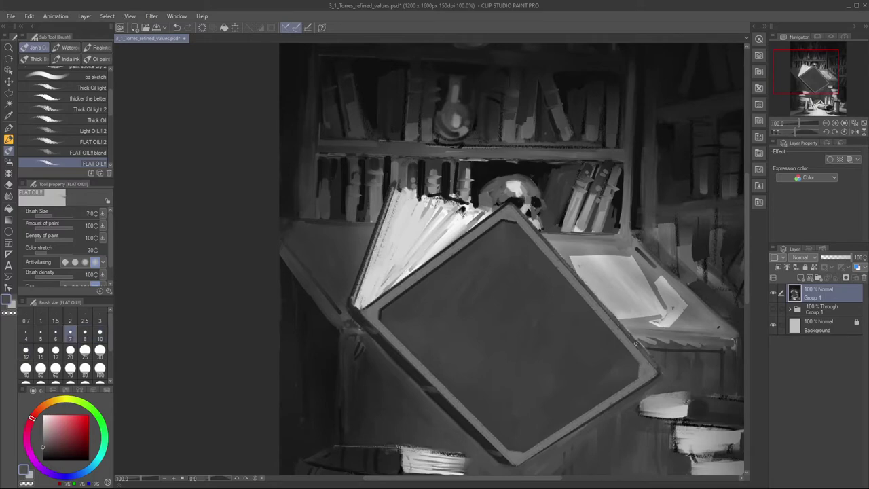
- Blend the border along the spine edge into the cover with sampled dark greys, enlarging the brush to size 17
{"action": "key", "text": "bracketright"}
{"action": "key", "text": "bracketright"}
{"action": "key", "text": "bracketright"}
{"action": "key", "text": "bracketright"}
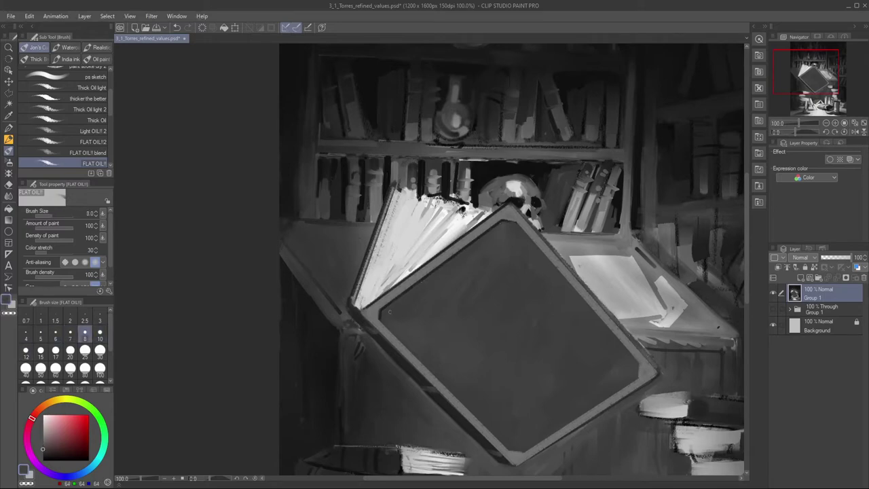
{"action": "key", "text": "bracketright"}
{"action": "key", "text": "bracketright"}
{"action": "key", "text": "bracketright"}
{"action": "key", "text": "bracketright"}
{"action": "key", "text": "bracketright"}
{"action": "key", "text": "bracketright"}
{"action": "left_click", "coordinate": [426, 382], "text": "alt"}
{"action": "key", "text": "bracketleft"}
{"action": "key", "text": "bracketleft"}
{"action": "key", "text": "bracketleft"}
{"action": "key", "text": "bracketright"}
{"action": "left_click", "coordinate": [431, 390], "text": "alt"}
{"action": "key", "text": "bracketright"}
{"action": "key", "text": "bracketright"}
{"action": "left_click", "coordinate": [440, 393], "text": "alt"}
{"action": "key", "text": "bracketleft"}
{"action": "key", "text": "bracketleft"}
{"action": "key", "text": "bracketleft"}
{"action": "key", "text": "bracketright"}
{"action": "key", "text": "bracketright"}
{"action": "key", "text": "bracketright"}
{"action": "key", "text": "bracketright"}
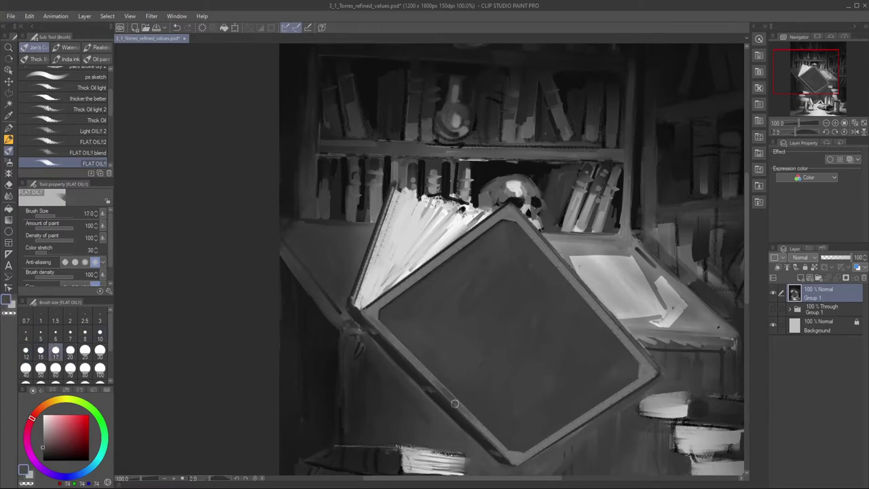
{"action": "left_click", "coordinate": [504, 212], "text": "alt"}
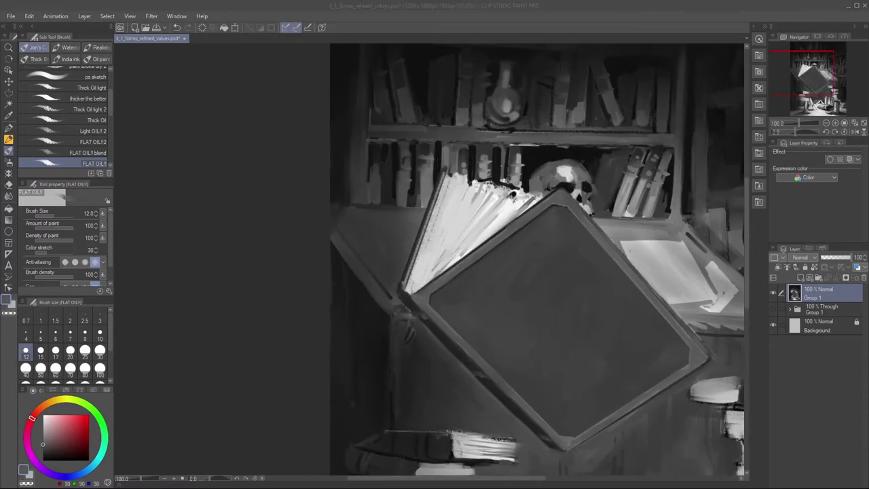
- Rework the fanned pages with a sampled light tone and add thin dark gaps between them using a small brush
{"action": "left_click", "coordinate": [468, 197], "text": "alt"}
{"action": "key", "text": "bracketleft"}
{"action": "key", "text": "bracketright"}
{"action": "key", "text": "bracketright"}
{"action": "key", "text": "bracketleft"}
{"action": "mouse_move", "coordinate": [498, 182]}
{"action": "left_mouse_down"}
{"action": "mouse_move", "coordinate": [468, 201]}
{"action": "mouse_move", "coordinate": [470, 225]}
{"action": "left_mouse_up"}
{"action": "left_click", "coordinate": [509, 186], "text": "alt"}
{"action": "key", "text": "bracketleft"}
{"action": "key", "text": "bracketleft"}
{"action": "key", "text": "bracketleft"}
{"action": "key", "text": "bracketleft"}
{"action": "key", "text": "bracketleft"}
{"action": "key", "text": "bracketright"}
{"action": "key", "text": "bracketright"}
{"action": "key", "text": "bracketright"}
{"action": "key", "text": "bracketleft"}
{"action": "key", "text": "bracketleft"}
{"action": "key", "text": "bracketright"}
{"action": "key", "text": "bracketright"}
- Draw a dark circle emblem framed by angular brackets at the cover's centre with a size 10 brush
{"action": "scroll", "coordinate": [411, 315], "scroll_direction": "up", "scroll_amount": 1}
{"action": "scroll", "coordinate": [411, 315], "scroll_direction": "down", "scroll_amount": 3}
{"action": "scroll", "coordinate": [467, 344], "scroll_direction": "up", "scroll_amount": 1}
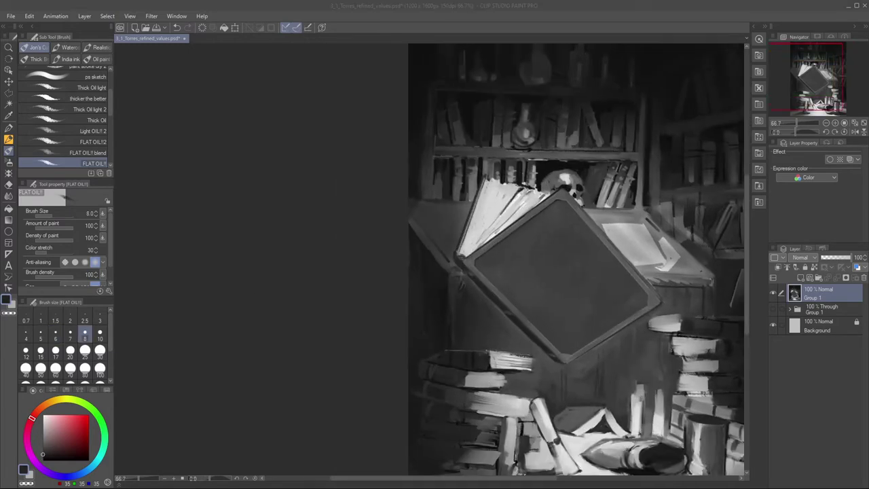
{"action": "key", "text": "bracketright"}
{"action": "left_click_drag", "start_coordinate": [554, 265], "coordinate": [552, 268]}
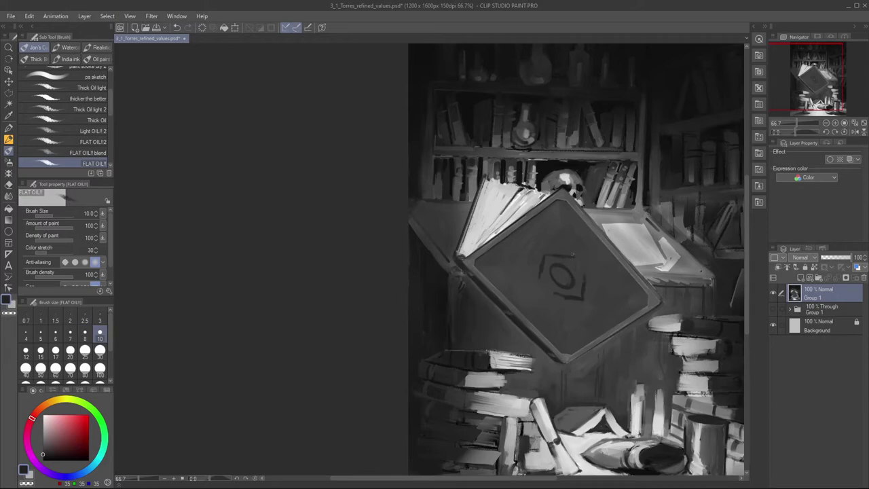
- Add dark angular frame lines around the emblem and inset lines parallel to the cover's edges
{"action": "left_click", "coordinate": [576, 235], "text": "alt"}
{"action": "key", "text": "bracketright"}
{"action": "left_click_drag", "start_coordinate": [542, 223], "coordinate": [529, 229]}
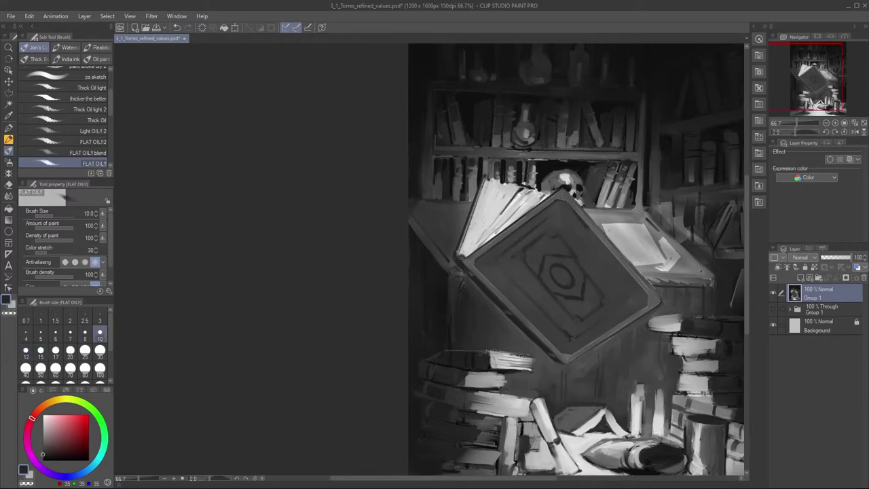
- Darken the light border band along the cover's outer edges with a larger brush
{"action": "key", "text": "bracketleft"}
{"action": "key", "text": "bracketleft"}
{"action": "key", "text": "bracketright"}
{"action": "key", "text": "bracketright"}
{"action": "key", "text": "bracketright"}
{"action": "key", "text": "bracketright"}
{"action": "key", "text": "bracketright"}
{"action": "key", "text": "bracketright"}
{"action": "key", "text": "bracketright"}
{"action": "left_click_drag", "start_coordinate": [530, 322], "coordinate": [569, 355]}
{"action": "key", "text": "bracketleft"}
{"action": "key", "text": "bracketleft"}
{"action": "key", "text": "bracketleft"}
{"action": "left_click_drag", "start_coordinate": [585, 345], "coordinate": [653, 303]}
{"action": "left_click_drag", "start_coordinate": [552, 202], "coordinate": [476, 263]}
- Fill the emblem's circle with a sampled light grey to form a central gem
{"action": "left_click", "coordinate": [495, 224], "text": "alt"}
{"action": "key", "text": "bracketright"}
{"action": "key", "text": "bracketright"}
{"action": "key", "text": "bracketright"}
{"action": "left_click_drag", "start_coordinate": [555, 274], "coordinate": [566, 281]}
- Dot four small light studs around the central gem with a reduced brush
{"action": "key", "text": "bracketleft"}
{"action": "key", "text": "bracketleft"}
{"action": "key", "text": "bracketleft"}
{"action": "key", "text": "bracketleft"}
{"action": "key", "text": "bracketleft"}
{"action": "key", "text": "bracketleft"}
{"action": "key", "text": "bracketleft"}
{"action": "left_click", "coordinate": [549, 259]}
{"action": "left_click", "coordinate": [578, 267]}
{"action": "left_click", "coordinate": [578, 294]}
{"action": "left_click", "coordinate": [549, 285]}
- Even out the cover tones and refine the inner frame lines with sampled greys, using brush sizes 17 to 20
{"action": "left_click", "coordinate": [584, 281], "text": "alt"}
{"action": "key", "text": "bracketright"}
{"action": "key", "text": "bracketright"}
{"action": "key", "text": "bracketright"}
{"action": "key", "text": "bracketright"}
{"action": "key", "text": "bracketright"}
{"action": "key", "text": "bracketright"}
{"action": "key", "text": "bracketright"}
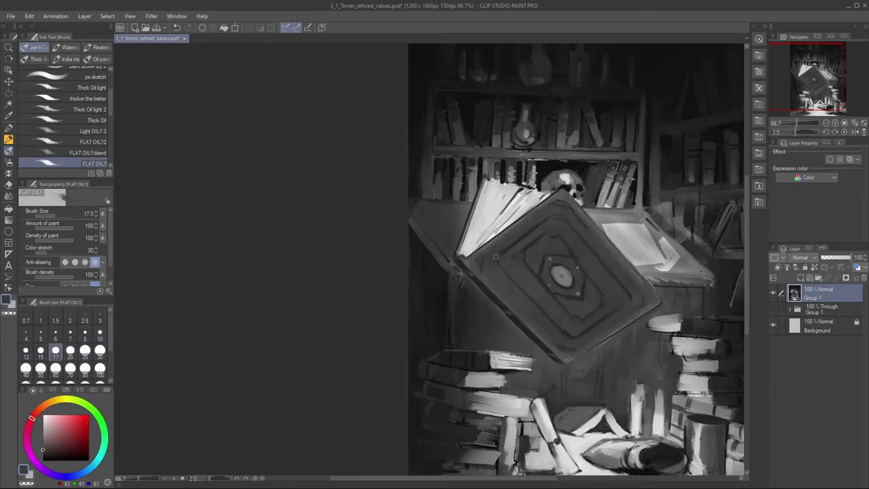
{"action": "left_click", "coordinate": [607, 300], "text": "alt"}
{"action": "key", "text": "bracketleft"}
{"action": "key", "text": "bracketleft"}
{"action": "key", "text": "bracketleft"}
{"action": "key", "text": "bracketleft"}
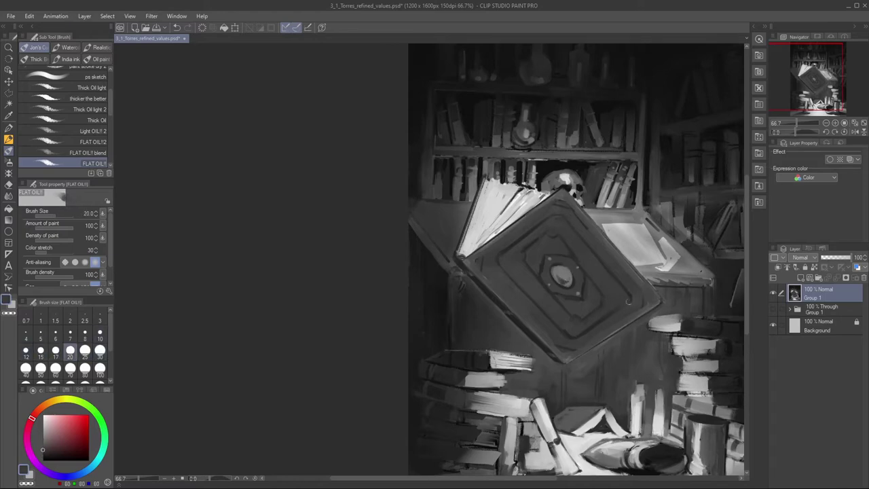
- Shade the central gem and give it a bright highlight, reducing the brush to size 7
{"action": "key", "text": "bracketleft"}
{"action": "key", "text": "bracketleft"}
{"action": "key", "text": "bracketleft"}
{"action": "key", "text": "bracketleft"}
{"action": "key", "text": "bracketleft"}
{"action": "key", "text": "bracketleft"}
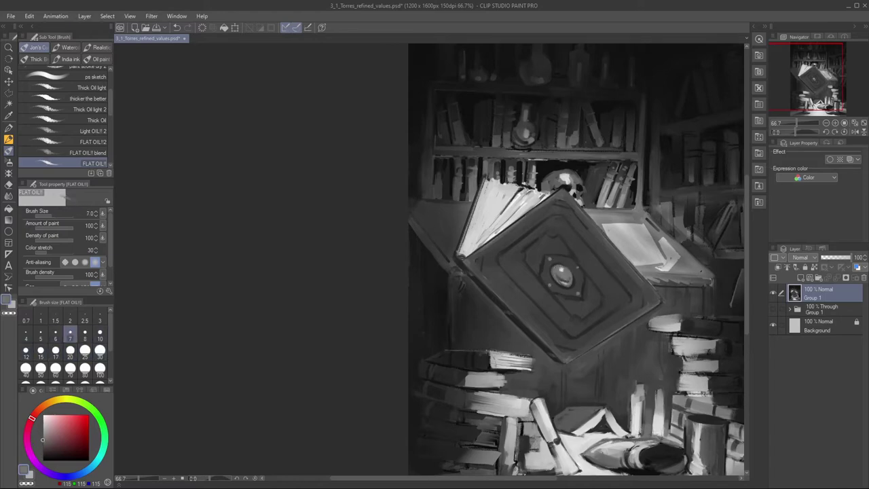
- Paint a small curved clasp projecting from the book cover's right edge with sampled greys
{"action": "left_click", "coordinate": [624, 220], "text": "alt"}
{"action": "key", "text": "bracketleft"}
{"action": "key", "text": "bracketleft"}
{"action": "key", "text": "bracketleft"}
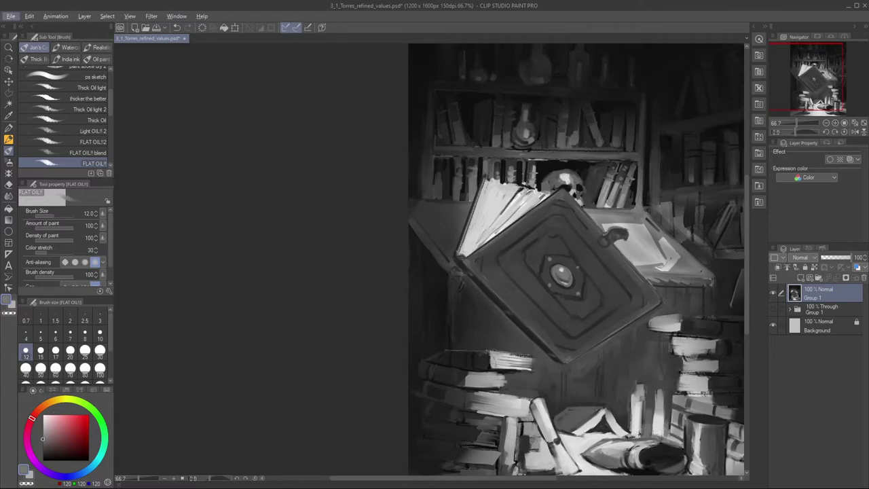
- Soften the shading of the central gem with the FLAT OIL!! blend brush and a sampled light grey
{"action": "left_click", "coordinate": [562, 272], "text": "alt"}
{"action": "key", "text": "bracketleft"}
{"action": "key", "text": "bracketleft"}
{"action": "key", "text": "bracketleft"}
{"action": "left_click", "coordinate": [73, 155]}
{"action": "key", "text": "bracketright"}
{"action": "key", "text": "bracketright"}
{"action": "key", "text": "bracketright"}
{"action": "key", "text": "bracketright"}
{"action": "key", "text": "bracketright"}
{"action": "key", "text": "bracketright"}
{"action": "key", "text": "bracketleft"}
{"action": "left_click_drag", "start_coordinate": [560, 266], "coordinate": [568, 283]}
- Blend the cover's lower-left spine edge with the FLAT OIL!! blend brush at size 60
{"action": "key", "text": "bracketright"}
{"action": "key", "text": "bracketright"}
{"action": "key", "text": "bracketright"}
{"action": "key", "text": "bracketright"}
{"action": "left_click_drag", "start_coordinate": [470, 279], "coordinate": [550, 357]}
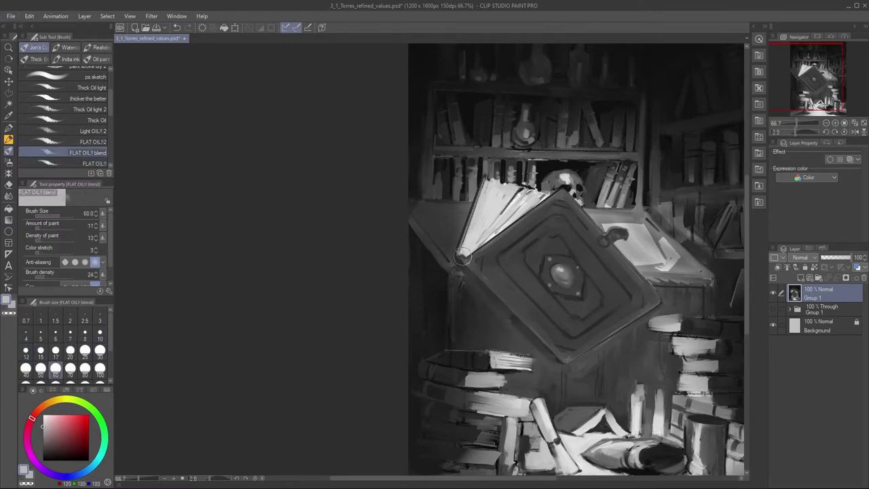
- Add dark accents around the clasp's base using the FLAT OIL!! brush at size 10 with a sampled near-black
{"action": "key", "text": "period"}
{"action": "left_click", "coordinate": [552, 171], "text": "alt"}
{"action": "key", "text": "bracketright"}
{"action": "key", "text": "bracketright"}
{"action": "key", "text": "bracketleft"}
{"action": "key", "text": "bracketleft"}
{"action": "key", "text": "bracketright"}
{"action": "left_click_drag", "start_coordinate": [602, 233], "coordinate": [598, 245]}
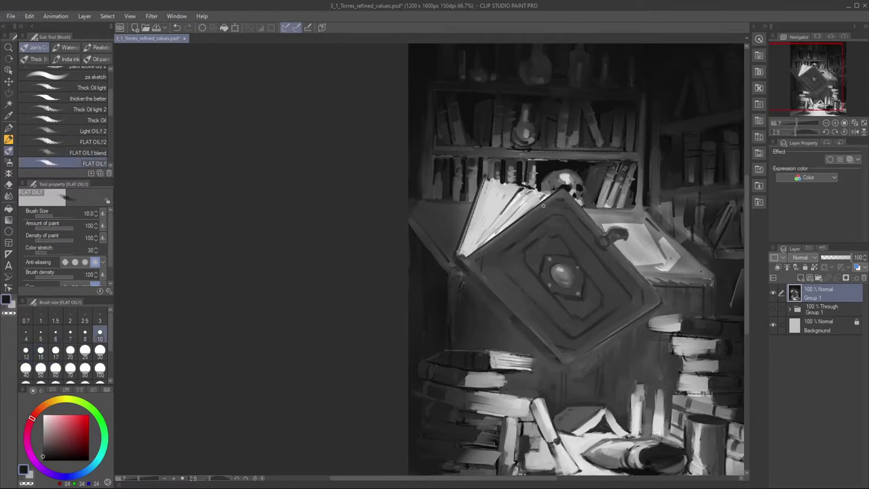
- Strengthen the dark frame lines near the cover's lower and left corners, varying the brush size
{"action": "key", "text": "bracketright"}
{"action": "left_click_drag", "start_coordinate": [543, 329], "coordinate": [558, 347]}
{"action": "key", "text": "bracketright"}
{"action": "key", "text": "bracketright"}
{"action": "key", "text": "bracketright"}
{"action": "left_click_drag", "start_coordinate": [510, 252], "coordinate": [498, 269]}
{"action": "key", "text": "bracketleft"}
{"action": "key", "text": "bracketleft"}
{"action": "key", "text": "bracketright"}
{"action": "key", "text": "bracketright"}
{"action": "key", "text": "bracketleft"}
{"action": "key", "text": "bracketleft"}
{"action": "key", "text": "bracketleft"}
- Highlight the corners of the cover's ornamental frame with a light grey sampled from the gem
{"action": "left_click", "coordinate": [561, 270], "text": "alt"}
{"action": "mouse_move", "coordinate": [558, 234]}
{"action": "left_mouse_down"}
{"action": "mouse_move", "coordinate": [546, 233]}
{"action": "mouse_move", "coordinate": [546, 254]}
{"action": "mouse_move", "coordinate": [501, 263]}
{"action": "left_mouse_up"}
{"action": "key", "text": "bracketright"}
{"action": "key", "text": "bracketright"}
{"action": "key", "text": "bracketright"}
{"action": "key", "text": "bracketleft"}
{"action": "key", "text": "bracketleft"}
{"action": "key", "text": "bracketleft"}
{"action": "key", "text": "bracketright"}
{"action": "key", "text": "bracketright"}
{"action": "key", "text": "bracketright"}
{"action": "key", "text": "bracketleft"}
{"action": "left_click_drag", "start_coordinate": [558, 344], "coordinate": [576, 347]}
{"action": "key", "text": "bracketleft"}
{"action": "left_click_drag", "start_coordinate": [640, 289], "coordinate": [643, 304]}
- Touch up the frame's upper-left edge with greys sampled from the cover, using brush sizes 20 and 12
{"action": "key", "text": "bracketright"}
{"action": "key", "text": "bracketright"}
{"action": "key", "text": "bracketright"}
{"action": "left_click", "coordinate": [541, 227], "text": "alt"}
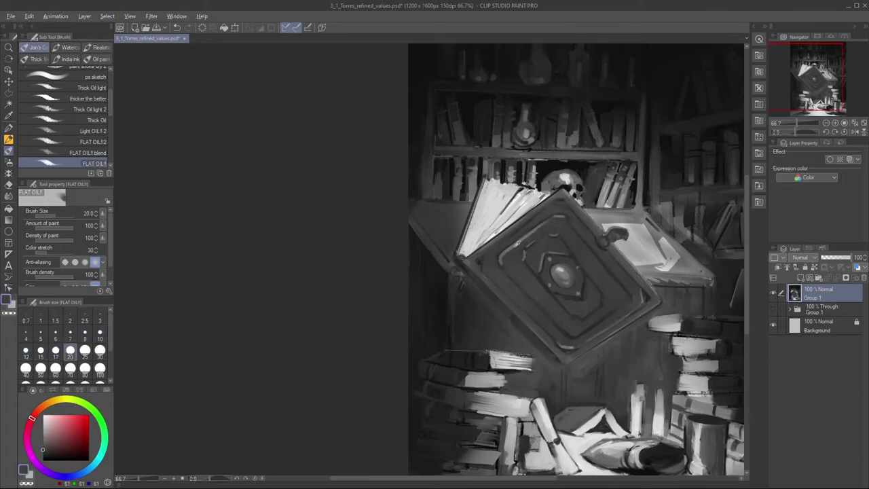
{"action": "key", "text": "bracketleft"}
{"action": "left_click", "coordinate": [539, 226], "text": "alt"}
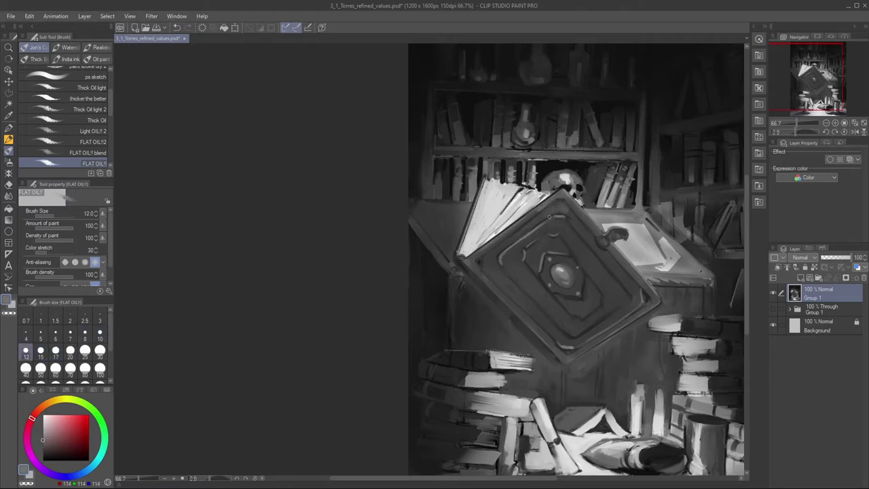
- Shade the book cover with a large brush on a new Multiply layer, set to 27% opacity
{"action": "left_click", "coordinate": [614, 277], "text": "alt"}
{"action": "key", "text": "bracketright"}
{"action": "key", "text": "bracketright"}
{"action": "key", "text": "bracketright"}
{"action": "key", "text": "bracketright"}
{"action": "key", "text": "bracketright"}
{"action": "key", "text": "bracketright"}
{"action": "key", "text": "bracketright"}
{"action": "key", "text": "bracketright"}
{"action": "left_click", "coordinate": [544, 292], "text": "alt"}
{"action": "key", "text": "ctrl+shift+n"}
{"action": "left_click", "coordinate": [804, 257]}
{"action": "left_click", "coordinate": [803, 34]}
{"action": "mouse_move", "coordinate": [536, 306]}
{"action": "left_mouse_down"}
{"action": "mouse_move", "coordinate": [565, 336]}
{"action": "mouse_move", "coordinate": [583, 334]}
{"action": "mouse_move", "coordinate": [641, 281]}
{"action": "left_mouse_up"}
{"action": "key", "text": "bracketright"}
{"action": "key", "text": "bracketright"}
{"action": "mouse_move", "coordinate": [842, 258]}
{"action": "left_mouse_down"}
{"action": "mouse_move", "coordinate": [840, 269]}
{"action": "mouse_move", "coordinate": [829, 258]}
{"action": "left_mouse_up"}
- Extend the shading along the cover's lower and spine edges, and merge the Multiply layer into the painting
{"action": "key", "text": "bracketleft"}
{"action": "key", "text": "bracketleft"}
{"action": "key", "text": "bracketleft"}
{"action": "left_click_drag", "start_coordinate": [592, 343], "coordinate": [626, 321]}
{"action": "key", "text": "bracketright"}
{"action": "left_click_drag", "start_coordinate": [483, 280], "coordinate": [546, 348]}
{"action": "key", "text": "bracketleft"}
{"action": "key", "text": "bracketleft"}
{"action": "key", "text": "bracketright"}
{"action": "key", "text": "bracketright"}
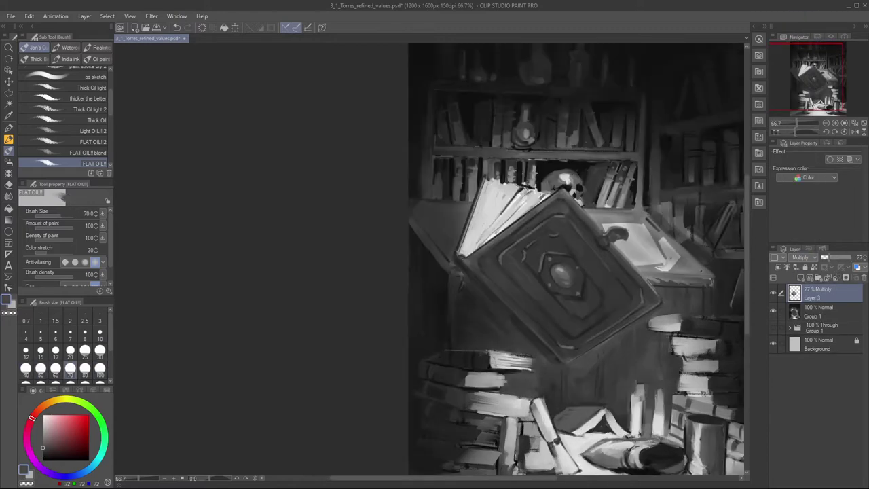
{"action": "right_click", "coordinate": [808, 299]}
{"action": "left_click", "coordinate": [801, 237]}
- Add a thin light highlight along the cover's lower-right edge with Jon's Custom Gouache Brush Textured at size 4
{"action": "scroll", "coordinate": [654, 266], "scroll_direction": "up", "scroll_amount": 1}
{"action": "key", "text": "period"}
{"action": "key", "text": "bracketright"}
{"action": "left_click", "coordinate": [516, 155], "text": "alt"}
{"action": "key", "text": "bracketleft"}
{"action": "key", "text": "bracketleft"}
{"action": "key", "text": "bracketleft"}
{"action": "key", "text": "bracketleft"}
{"action": "key", "text": "bracketleft"}
{"action": "key", "text": "bracketleft"}
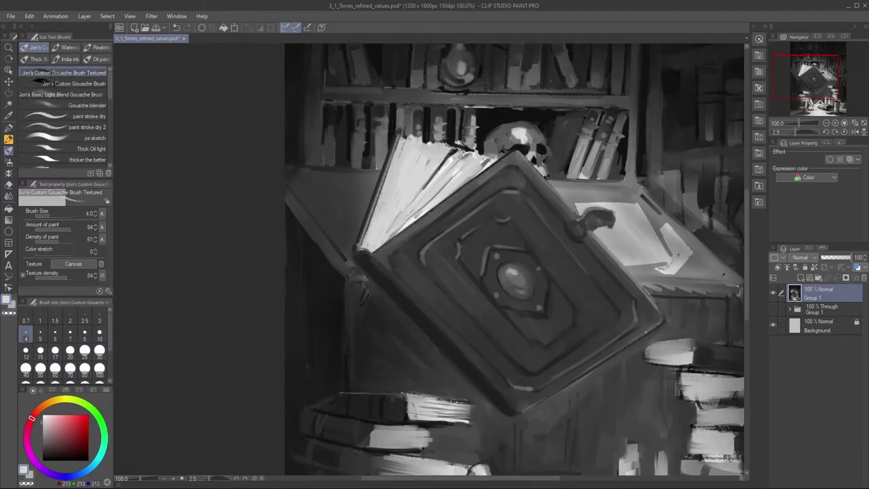
- Soften the lower-right edge highlight with a sampled dark grey, using the textured gouache brush from size 12
{"action": "key", "text": "bracketright"}
{"action": "key", "text": "bracketright"}
{"action": "key", "text": "bracketright"}
{"action": "key", "text": "bracketright"}
{"action": "key", "text": "bracketright"}
{"action": "key", "text": "bracketright"}
{"action": "left_click", "coordinate": [456, 259], "text": "alt"}
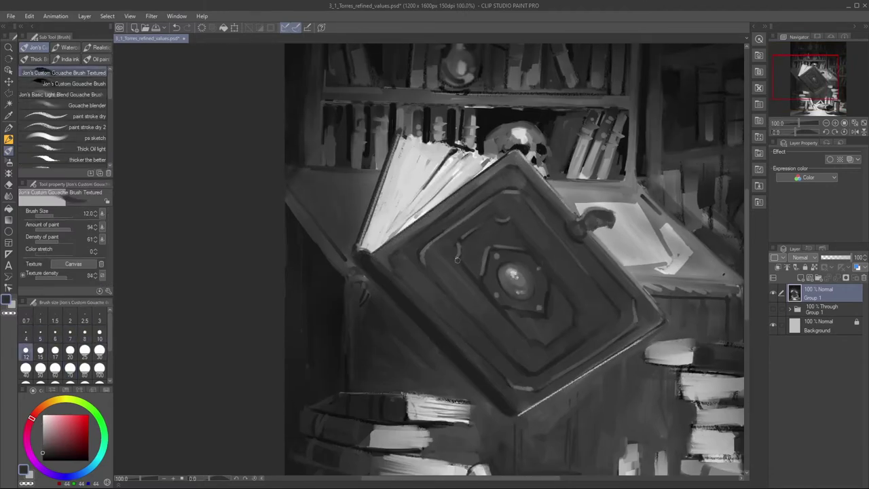
{"action": "key", "text": "bracketright"}
{"action": "left_click_drag", "start_coordinate": [552, 377], "coordinate": [656, 322]}
{"action": "key", "text": "bracketright"}
{"action": "key", "text": "bracketright"}
{"action": "key", "text": "bracketleft"}
{"action": "key", "text": "bracketleft"}
- Darken the spine edge and clean up the cover's bottom corner with a grey sampled near the spine
{"action": "left_click", "coordinate": [368, 269], "text": "alt"}
{"action": "left_click_drag", "start_coordinate": [435, 325], "coordinate": [382, 261]}
{"action": "key", "text": "bracketright"}
{"action": "key", "text": "bracketleft"}
{"action": "key", "text": "bracketleft"}
{"action": "key", "text": "bracketleft"}
{"action": "key", "text": "bracketleft"}
{"action": "key", "text": "bracketright"}
{"action": "left_click_drag", "start_coordinate": [544, 400], "coordinate": [555, 347]}
- Rework the cover's lower-right border and frame line with a sampled grey and a smaller brush
{"action": "key", "text": "bracketleft"}
{"action": "key", "text": "bracketleft"}
{"action": "left_click", "coordinate": [642, 289], "text": "alt"}
{"action": "left_click_drag", "start_coordinate": [650, 285], "coordinate": [542, 353]}
{"action": "key", "text": "bracketleft"}
{"action": "key", "text": "bracketleft"}
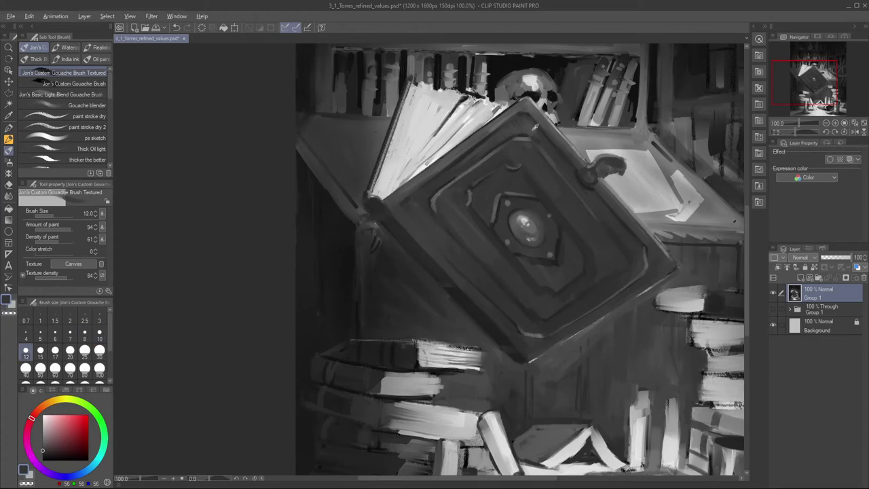
- Refine the border band along the cover's upper-left edge with a sampled grey and a reduced brush
{"action": "left_click", "coordinate": [436, 203], "text": "alt"}
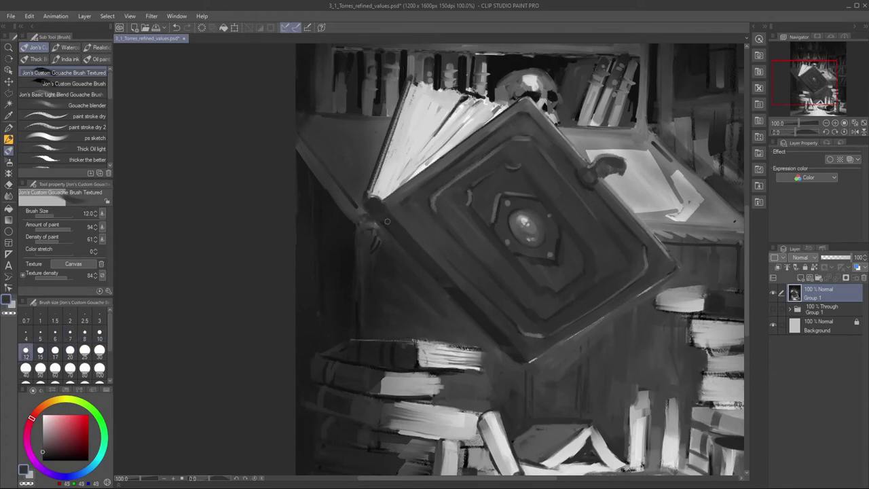
{"action": "key", "text": "bracketleft"}
{"action": "key", "text": "bracketleft"}
{"action": "mouse_move", "coordinate": [529, 116]}
{"action": "left_mouse_down"}
{"action": "mouse_move", "coordinate": [646, 258]}
{"action": "mouse_move", "coordinate": [542, 343]}
{"action": "mouse_move", "coordinate": [412, 181]}
{"action": "left_mouse_up"}
- Define the inner frame lines and ornament around the emblem with sampled dark greys at brush size 8
{"action": "key", "text": "bracketright"}
{"action": "key", "text": "bracketright"}
{"action": "key", "text": "bracketright"}
{"action": "key", "text": "bracketright"}
{"action": "left_click", "coordinate": [503, 112], "text": "alt"}
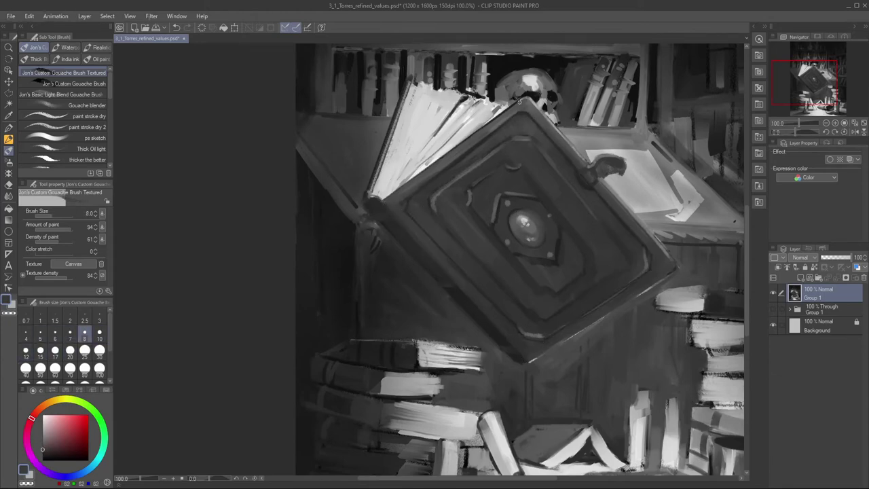
{"action": "key", "text": "bracketleft"}
{"action": "key", "text": "bracketleft"}
{"action": "key", "text": "bracketleft"}
{"action": "left_click", "coordinate": [484, 222], "text": "alt"}
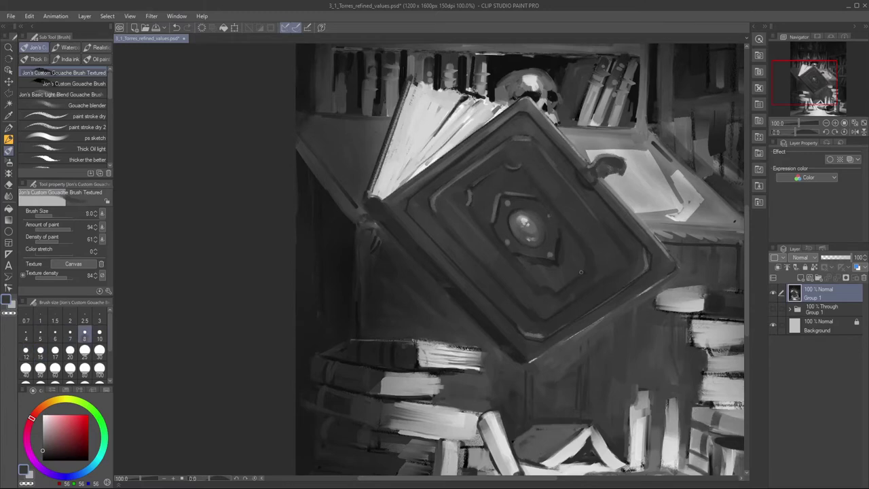
- Paint small rivets on the plate around the gem emblem with sampled greys and an adjusted gouache brush size
{"action": "key", "text": "bracketleft"}
{"action": "key", "text": "bracketleft"}
{"action": "key", "text": "bracketleft"}
{"action": "key", "text": "bracketleft"}
{"action": "key", "text": "bracketleft"}
{"action": "key", "text": "bracketright"}
{"action": "key", "text": "bracketright"}
{"action": "key", "text": "bracketright"}
{"action": "left_click", "coordinate": [503, 210], "text": "alt"}
{"action": "left_click_drag", "start_coordinate": [503, 195], "coordinate": [496, 222]}
{"action": "key", "text": "bracketright"}
{"action": "key", "text": "bracketright"}
{"action": "key", "text": "bracketright"}
{"action": "key", "text": "bracketleft"}
{"action": "key", "text": "bracketleft"}
{"action": "key", "text": "bracketleft"}
{"action": "key", "text": "bracketright"}
{"action": "key", "text": "bracketright"}
{"action": "left_click", "coordinate": [550, 255], "text": "alt"}
{"action": "left_click", "coordinate": [550, 215]}
- Add a light rivet at each corner of the cover's frame and refine them with sampled greys at brush size 3
{"action": "left_click", "coordinate": [523, 124]}
{"action": "left_click", "coordinate": [416, 205]}
{"action": "left_click", "coordinate": [639, 260]}
{"action": "left_click", "coordinate": [535, 328]}
{"action": "left_click", "coordinate": [524, 331], "text": "alt"}
{"action": "key", "text": "bracketleft"}
{"action": "left_click", "coordinate": [492, 125], "text": "alt"}
{"action": "key", "text": "bracketleft"}
{"action": "key", "text": "bracketleft"}
{"action": "key", "text": "bracketleft"}
{"action": "key", "text": "bracketleft"}
{"action": "key", "text": "bracketleft"}
{"action": "key", "text": "bracketleft"}
{"action": "key", "text": "bracketleft"}
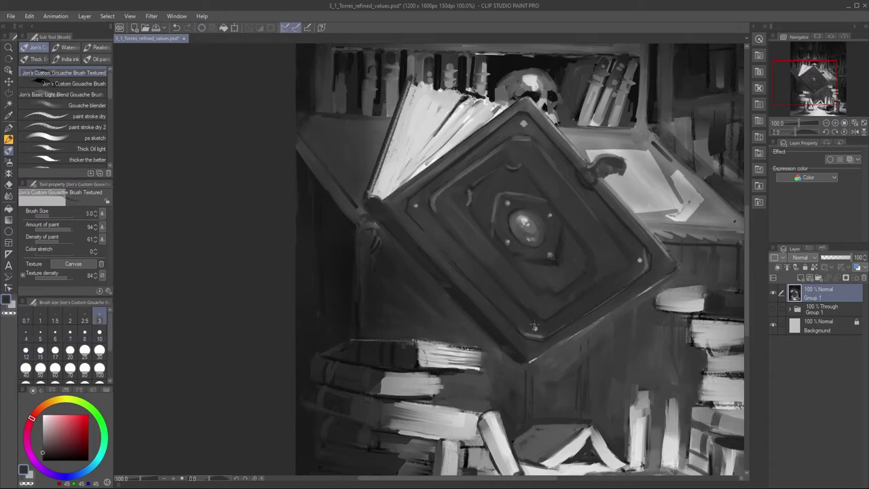
{"action": "key", "text": "bracketright"}
- Select the central ornament area of the book cover, transform it outward at its corners to enlarge it, and deselect
{"action": "scroll", "coordinate": [604, 424], "scroll_direction": "down", "scroll_amount": 1}
{"action": "key", "text": "m"}
{"action": "left_click", "coordinate": [552, 229]}
{"action": "left_click", "coordinate": [538, 229]}
{"action": "left_click", "coordinate": [485, 272]}
{"action": "left_click", "coordinate": [490, 293]}
{"action": "left_click", "coordinate": [615, 330]}
{"action": "left_click", "coordinate": [617, 312]}
{"action": "left_click", "coordinate": [551, 229]}
{"action": "key", "text": "ctrl+t"}
{"action": "left_click_drag", "start_coordinate": [620, 361], "coordinate": [631, 359]}
{"action": "left_click_drag", "start_coordinate": [480, 363], "coordinate": [471, 372]}
{"action": "left_click_drag", "start_coordinate": [616, 229], "coordinate": [627, 222]}
{"action": "left_click_drag", "start_coordinate": [631, 358], "coordinate": [634, 361]}
{"action": "key", "text": "Return"}
{"action": "key", "text": "ctrl+d"}
- Darken the cover around the inner ornament with AK_Sketch_pencil at size 12
{"action": "key", "text": "p"}
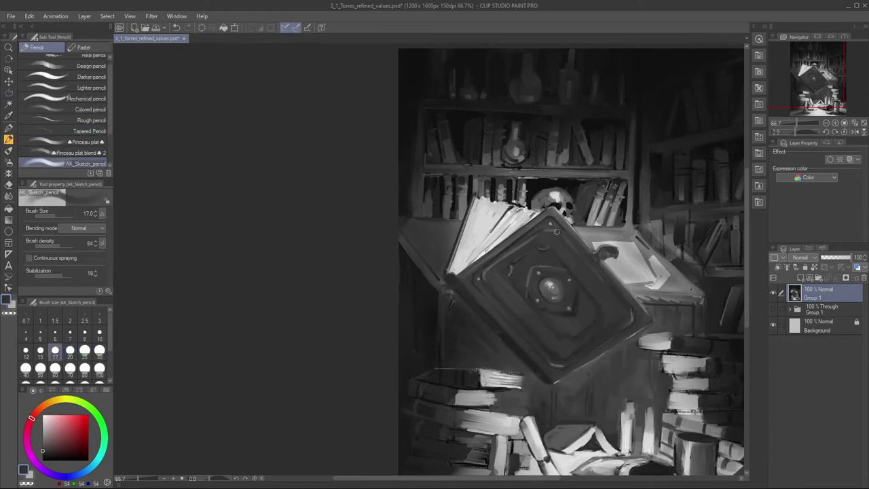
{"action": "key", "text": "bracketleft"}
{"action": "key", "text": "bracketleft"}
{"action": "key", "text": "bracketleft"}
{"action": "key", "text": "bracketleft"}
{"action": "key", "text": "bracketleft"}
{"action": "key", "text": "bracketleft"}
{"action": "key", "text": "bracketright"}
{"action": "key", "text": "bracketright"}
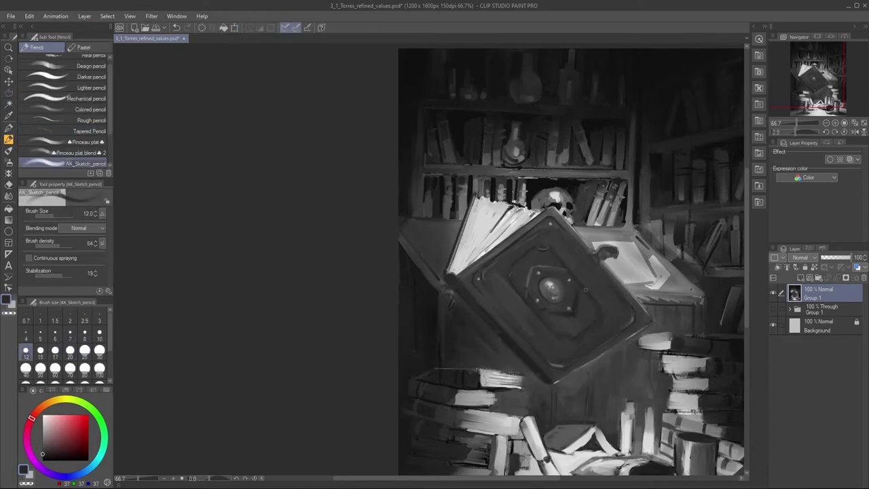
{"action": "left_click_drag", "start_coordinate": [569, 340], "coordinate": [516, 267]}
{"action": "key", "text": "bracketright"}
{"action": "key", "text": "bracketright"}
{"action": "key", "text": "bracketright"}
{"action": "left_click_drag", "start_coordinate": [503, 320], "coordinate": [600, 249]}
{"action": "key", "text": "ctrl+z"}
- Draw dark separation lines between the floating book's open pages with a sampled near-black at pencil size 10
{"action": "left_click", "coordinate": [585, 257], "text": "alt"}
{"action": "key", "text": "bracketleft"}
{"action": "key", "text": "bracketleft"}
{"action": "key", "text": "bracketleft"}
{"action": "key", "text": "bracketleft"}
{"action": "key", "text": "bracketleft"}
{"action": "key", "text": "bracketright"}
{"action": "left_click_drag", "start_coordinate": [459, 136], "coordinate": [420, 182]}
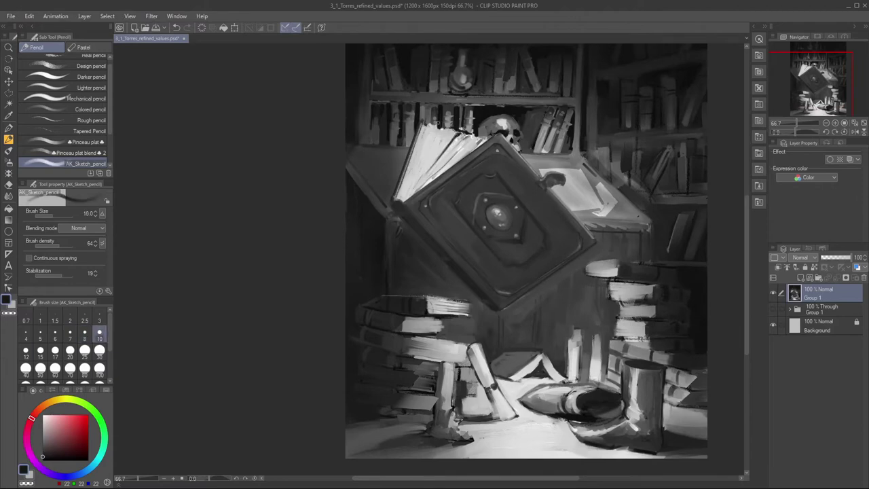
- Add finer lines along the left side of the open pages with a sampled tone and a reduced pencil size
{"action": "key", "text": "bracketright"}
{"action": "key", "text": "bracketright"}
{"action": "key", "text": "bracketright"}
{"action": "left_click", "coordinate": [416, 196], "text": "alt"}
{"action": "key", "text": "bracketleft"}
{"action": "key", "text": "bracketleft"}
{"action": "key", "text": "bracketleft"}
{"action": "key", "text": "bracketleft"}
{"action": "key", "text": "bracketleft"}
{"action": "key", "text": "bracketleft"}
{"action": "left_click_drag", "start_coordinate": [426, 134], "coordinate": [402, 194]}
- Sketch a braided carving down the desk's left corner post with AK_Sketch_pencil
{"action": "key", "text": "bracketright"}
{"action": "key", "text": "bracketright"}
{"action": "key", "text": "bracketright"}
{"action": "key", "text": "bracketright"}
{"action": "key", "text": "bracketright"}
{"action": "key", "text": "bracketright"}
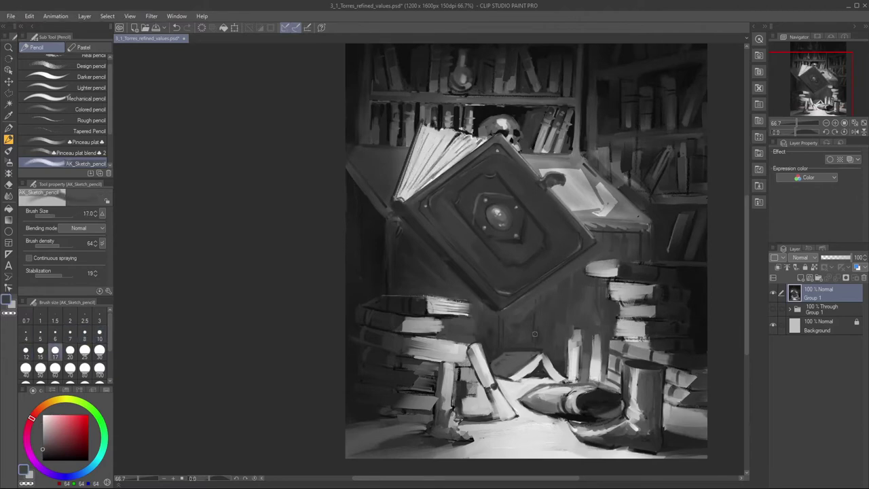
{"action": "key", "text": "bracketleft"}
{"action": "key", "text": "bracketleft"}
{"action": "left_click_drag", "start_coordinate": [394, 228], "coordinate": [393, 276]}
- Block in the left post's carving with Jon's Custom Gouache Brush Textured at size 17, using a grey sampled from it
{"action": "left_click", "coordinate": [9, 150]}
{"action": "key", "text": "bracketright"}
{"action": "key", "text": "bracketright"}
{"action": "key", "text": "bracketright"}
{"action": "key", "text": "bracketright"}
{"action": "key", "text": "bracketright"}
{"action": "key", "text": "bracketright"}
{"action": "key", "text": "bracketright"}
{"action": "key", "text": "bracketright"}
{"action": "key", "text": "bracketright"}
{"action": "key", "text": "bracketright"}
{"action": "left_click", "coordinate": [392, 261], "text": "alt"}
{"action": "key", "text": "bracketleft"}
{"action": "key", "text": "bracketleft"}
{"action": "key", "text": "bracketright"}
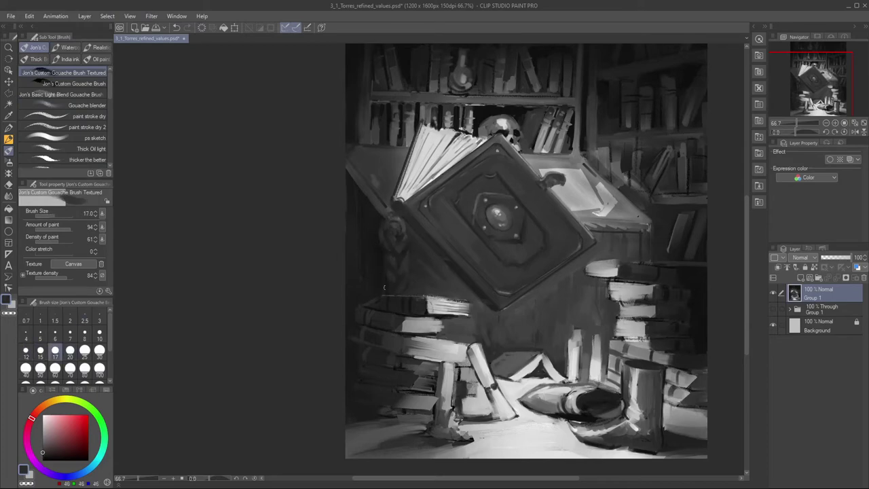
- Refine the light and dark folds of the left post's carving with a sampled grey and a smaller brush
{"action": "key", "text": "bracketleft"}
{"action": "key", "text": "bracketleft"}
{"action": "key", "text": "bracketleft"}
{"action": "key", "text": "bracketleft"}
{"action": "left_click", "coordinate": [394, 226], "text": "alt"}
{"action": "key", "text": "bracketleft"}
{"action": "key", "text": "bracketleft"}
{"action": "key", "text": "bracketleft"}
- Paint a matching carving under the desk's right corner and a notched trim along its front edge with sampled greys
{"action": "left_click", "coordinate": [644, 227], "text": "alt"}
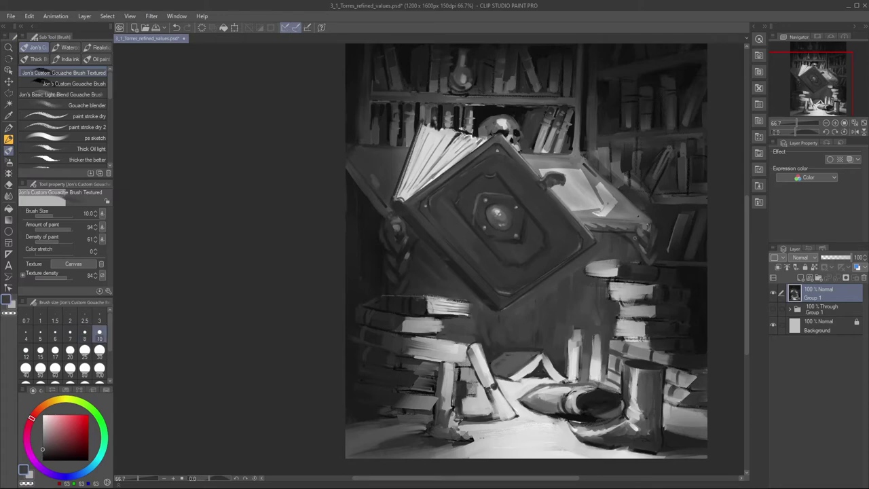
{"action": "left_click", "coordinate": [644, 226], "text": "alt"}
{"action": "key", "text": "bracketleft"}
{"action": "key", "text": "bracketleft"}
{"action": "key", "text": "bracketleft"}
{"action": "key", "text": "bracketleft"}
{"action": "key", "text": "bracketleft"}
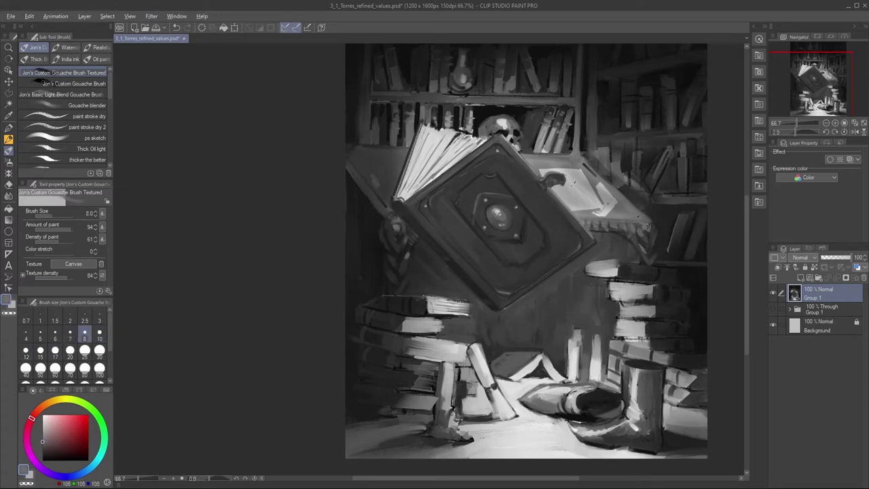
- Paint vertical plank lines on the desk front below the floating book with the gouache brush
{"action": "left_click", "coordinate": [616, 291], "text": "alt"}
{"action": "key", "text": "bracketright"}
{"action": "key", "text": "bracketright"}
{"action": "key", "text": "bracketright"}
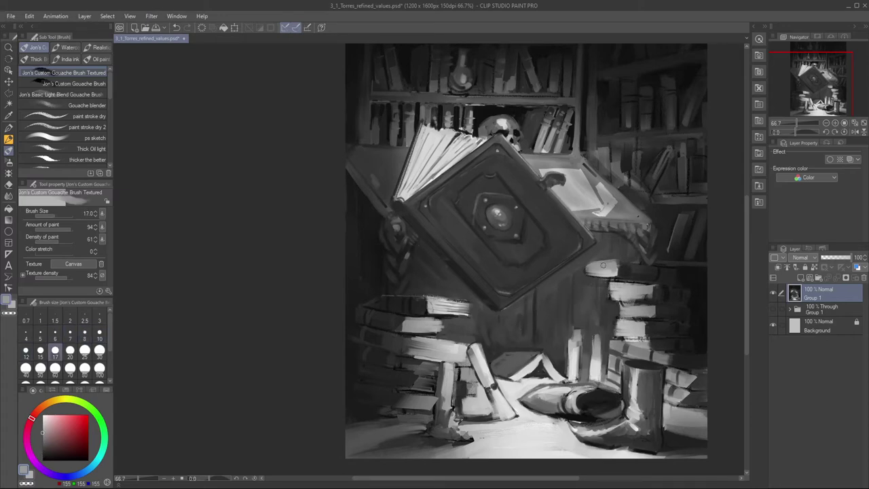
- Define the page blocks and gaps in the right book stack using a smaller brush and a sampled grey
{"action": "key", "text": "bracketleft"}
{"action": "key", "text": "bracketleft"}
{"action": "key", "text": "bracketleft"}
{"action": "key", "text": "bracketleft"}
{"action": "key", "text": "bracketleft"}
{"action": "left_click_drag", "start_coordinate": [618, 341], "coordinate": [649, 349]}
{"action": "left_click", "coordinate": [632, 332], "text": "alt"}
{"action": "key", "text": "bracketright"}
{"action": "key", "text": "bracketright"}
{"action": "left_click_drag", "start_coordinate": [619, 303], "coordinate": [653, 304]}
- Clean up the top book and the page edges of the right stack with sampled dark greys, down to brush size 8
{"action": "left_click", "coordinate": [600, 280], "text": "alt"}
{"action": "key", "text": "bracketleft"}
{"action": "key", "text": "bracketleft"}
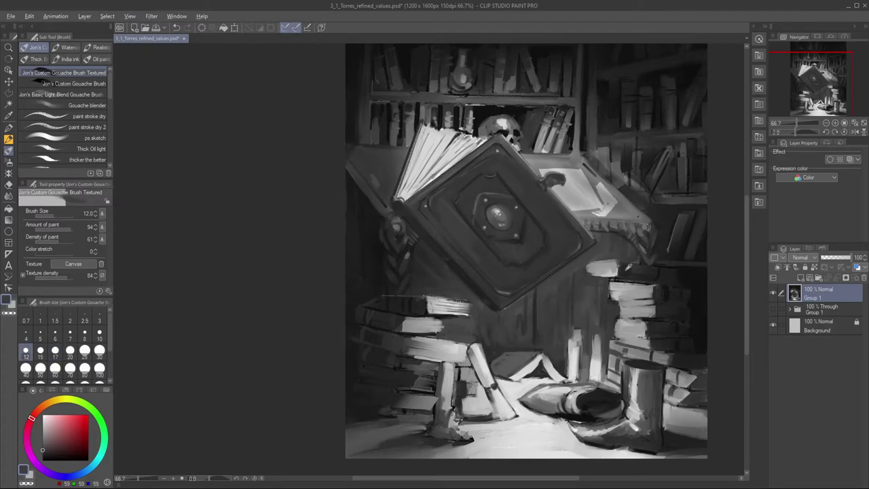
{"action": "left_click", "coordinate": [602, 330], "text": "alt"}
{"action": "key", "text": "bracketleft"}
{"action": "key", "text": "bracketleft"}
{"action": "key", "text": "bracketleft"}
{"action": "key", "text": "bracketleft"}
{"action": "key", "text": "bracketleft"}
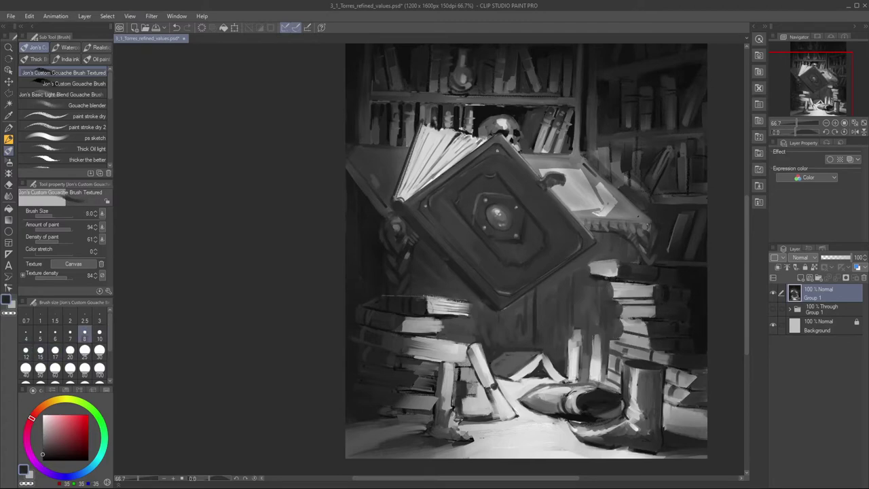
- Reshape the pale upright forms beside the right book stack with sampled greys, increasing the brush size to 25
{"action": "left_click", "coordinate": [637, 351], "text": "alt"}
{"action": "key", "text": "bracketleft"}
{"action": "left_click", "coordinate": [596, 357], "text": "alt"}
{"action": "left_click_drag", "start_coordinate": [595, 342], "coordinate": [593, 381]}
{"action": "key", "text": "bracketright"}
{"action": "key", "text": "bracketright"}
{"action": "key", "text": "bracketright"}
{"action": "left_click", "coordinate": [590, 371], "text": "alt"}
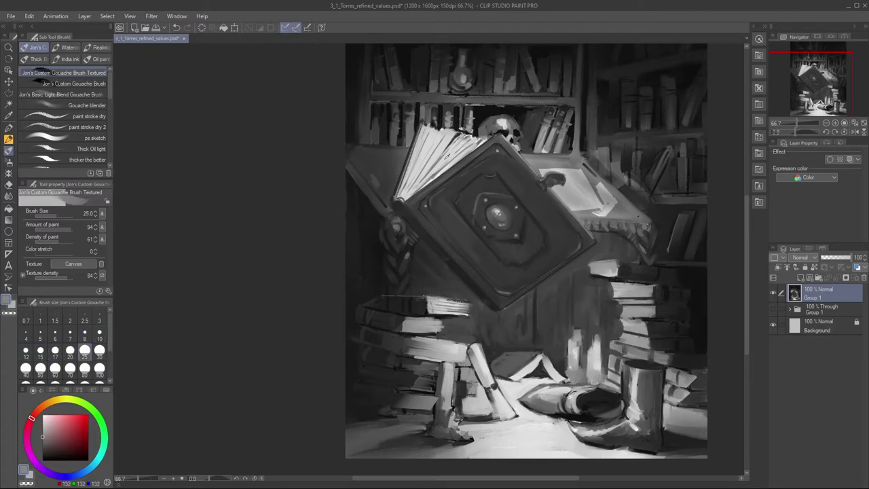
- Paint out the leaning pale book beside the left stack, reshaping the upright form and extending the bright floor with sampled greys
{"action": "left_click", "coordinate": [599, 344], "text": "alt"}
{"action": "key", "text": "bracketleft"}
{"action": "left_click_drag", "start_coordinate": [444, 361], "coordinate": [444, 398]}
{"action": "key", "text": "bracketright"}
{"action": "mouse_move", "coordinate": [474, 349]}
{"action": "left_mouse_down"}
{"action": "mouse_move", "coordinate": [511, 417]}
{"action": "mouse_move", "coordinate": [474, 420]}
{"action": "left_mouse_up"}
{"action": "left_click", "coordinate": [506, 393], "text": "alt"}
{"action": "left_click", "coordinate": [501, 363], "text": "alt"}
{"action": "mouse_move", "coordinate": [481, 364]}
{"action": "left_mouse_down"}
{"action": "mouse_move", "coordinate": [497, 382]}
{"action": "mouse_move", "coordinate": [557, 383]}
{"action": "left_mouse_up"}
- Tone down the floor's right edge with a larger brush and glaze a sampled grey over the left shelf and desk side
{"action": "key", "text": "bracketleft"}
{"action": "key", "text": "bracketleft"}
{"action": "key", "text": "bracketleft"}
{"action": "key", "text": "bracketleft"}
{"action": "key", "text": "bracketright"}
{"action": "key", "text": "bracketright"}
{"action": "key", "text": "bracketright"}
{"action": "key", "text": "bracketright"}
{"action": "key", "text": "bracketright"}
{"action": "left_click_drag", "start_coordinate": [704, 413], "coordinate": [691, 425]}
{"action": "left_click", "coordinate": [370, 439], "text": "alt"}
{"action": "left_click_drag", "start_coordinate": [368, 123], "coordinate": [409, 278]}
- Sample greys around the left stack, desk front and right stack, setting the brush size to 40
{"action": "left_click", "coordinate": [468, 299], "text": "alt"}
{"action": "key", "text": "bracketleft"}
{"action": "key", "text": "bracketleft"}
{"action": "key", "text": "bracketleft"}
{"action": "key", "text": "bracketleft"}
{"action": "key", "text": "bracketleft"}
{"action": "key", "text": "bracketleft"}
{"action": "key", "text": "bracketleft"}
{"action": "key", "text": "bracketright"}
{"action": "key", "text": "bracketright"}
{"action": "key", "text": "bracketright"}
{"action": "key", "text": "bracketright"}
{"action": "key", "text": "bracketright"}
{"action": "left_click", "coordinate": [547, 274], "text": "alt"}
{"action": "key", "text": "bracketleft"}
{"action": "left_click", "coordinate": [624, 303], "text": "alt"}
{"action": "key", "text": "bracketright"}
{"action": "key", "text": "bracketright"}
{"action": "key", "text": "bracketright"}
{"action": "key", "text": "ctrl+minus"}
{"action": "left_click_drag", "start_coordinate": [480, 411], "coordinate": [480, 259]}
{"action": "key", "text": "ctrl+plus"}
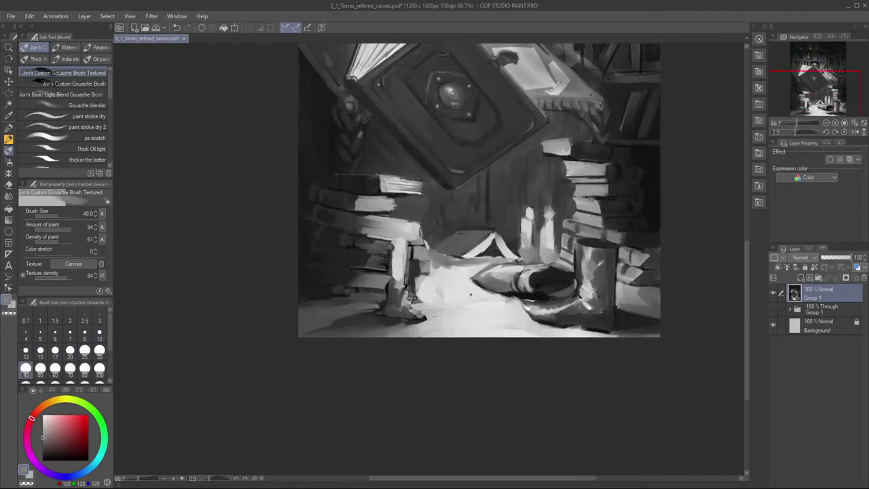
- Darken the shaft of the standing boot with a sampled dark grey at brush size 17
{"action": "key", "text": "bracketleft"}
{"action": "key", "text": "bracketleft"}
{"action": "key", "text": "bracketleft"}
{"action": "key", "text": "bracketleft"}
{"action": "key", "text": "bracketleft"}
{"action": "key", "text": "bracketleft"}
{"action": "key", "text": "bracketleft"}
{"action": "key", "text": "bracketleft"}
{"action": "key", "text": "bracketleft"}
{"action": "left_click", "coordinate": [470, 294], "text": "alt"}
{"action": "key", "text": "bracketright"}
{"action": "key", "text": "bracketright"}
{"action": "key", "text": "bracketright"}
{"action": "key", "text": "bracketright"}
{"action": "key", "text": "bracketright"}
{"action": "left_click", "coordinate": [589, 243], "text": "alt"}
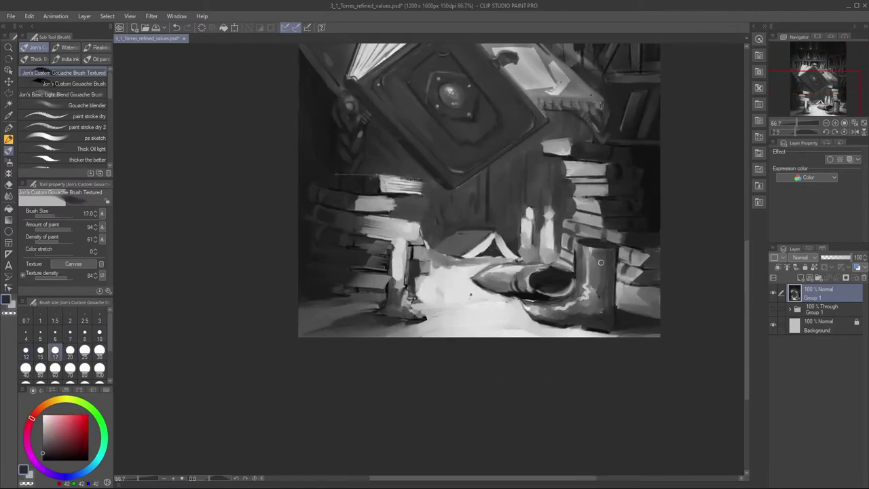
{"action": "left_click_drag", "start_coordinate": [581, 259], "coordinate": [579, 299]}
- Repaint the lying boot's upper and opening in darker greys, adjusting the brush size to 20
{"action": "key", "text": "bracketright"}
{"action": "key", "text": "bracketright"}
{"action": "key", "text": "bracketright"}
{"action": "key", "text": "bracketleft"}
{"action": "key", "text": "bracketleft"}
{"action": "mouse_move", "coordinate": [533, 273]}
{"action": "left_mouse_down"}
{"action": "mouse_move", "coordinate": [488, 279]}
{"action": "mouse_move", "coordinate": [509, 269]}
{"action": "left_mouse_up"}
{"action": "key", "text": "bracketright"}
{"action": "key", "text": "bracketleft"}
{"action": "key", "text": "bracketleft"}
{"action": "key", "text": "bracketleft"}
{"action": "key", "text": "bracketleft"}
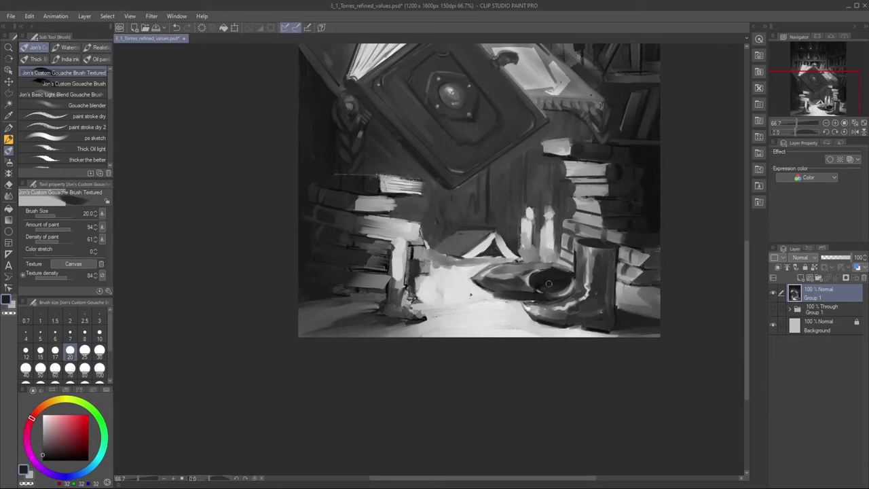
- Brush a sampled light grey onto the foreground floor below the floating book
{"action": "key", "text": "ctrl+minus"}
{"action": "left_click", "coordinate": [495, 306], "text": "alt"}
{"action": "left_click_drag", "start_coordinate": [440, 297], "coordinate": [435, 321]}
- Refine the pale upright form in front of the left stack and the area beside it with sampled greys
{"action": "key", "text": "bracketright"}
{"action": "key", "text": "bracketright"}
{"action": "key", "text": "bracketleft"}
{"action": "key", "text": "bracketleft"}
{"action": "key", "text": "bracketleft"}
{"action": "key", "text": "bracketleft"}
{"action": "left_click", "coordinate": [412, 246], "text": "alt"}
{"action": "left_click_drag", "start_coordinate": [412, 248], "coordinate": [412, 257]}
{"action": "key", "text": "bracketright"}
{"action": "key", "text": "bracketright"}
{"action": "key", "text": "bracketright"}
{"action": "key", "text": "bracketright"}
{"action": "key", "text": "bracketright"}
{"action": "left_click", "coordinate": [435, 252], "text": "alt"}
{"action": "left_click_drag", "start_coordinate": [419, 251], "coordinate": [449, 253]}
- Brighten the floor around the upright form's base with a sampled light grey, increasing the brush size to 60
{"action": "key", "text": "bracketright"}
{"action": "key", "text": "bracketright"}
{"action": "key", "text": "bracketright"}
{"action": "key", "text": "bracketright"}
{"action": "key", "text": "bracketright"}
{"action": "key", "text": "bracketright"}
{"action": "left_click", "coordinate": [428, 252], "text": "alt"}
{"action": "left_click_drag", "start_coordinate": [431, 288], "coordinate": [413, 301]}
{"action": "key", "text": "bracketleft"}
{"action": "key", "text": "bracketleft"}
{"action": "key", "text": "bracketleft"}
{"action": "key", "text": "bracketright"}
{"action": "mouse_move", "coordinate": [440, 273]}
{"action": "left_mouse_down"}
{"action": "mouse_move", "coordinate": [436, 315]}
{"action": "mouse_move", "coordinate": [435, 274]}
{"action": "left_mouse_up"}
{"action": "key", "text": "bracketright"}
{"action": "key", "text": "bracketright"}
{"action": "key", "text": "bracketright"}
{"action": "key", "text": "bracketright"}
{"action": "mouse_move", "coordinate": [455, 324]}
{"action": "left_mouse_down"}
{"action": "mouse_move", "coordinate": [485, 413]}
{"action": "mouse_move", "coordinate": [424, 393]}
{"action": "left_mouse_up"}
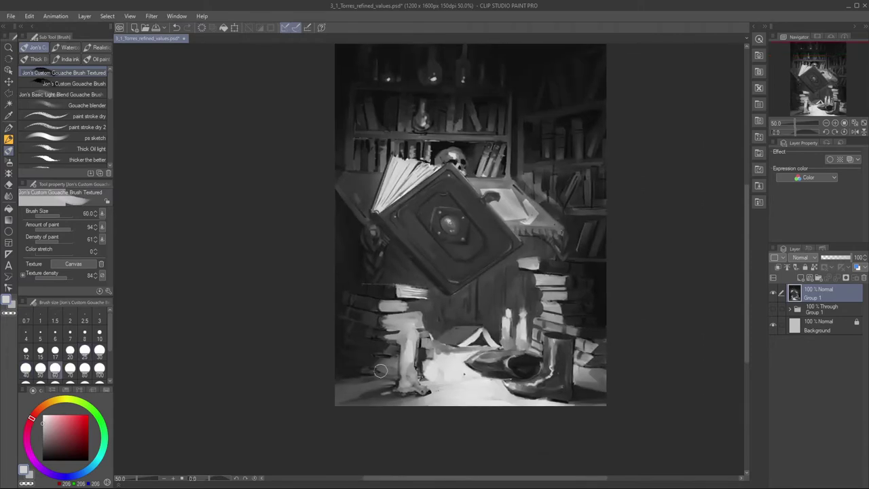
- Add a Tone Curve correction layer, bend the curve to adjust shadows and lights, and merge it into the painting layer
{"action": "right_click", "coordinate": [839, 297]}
{"action": "mouse_move", "coordinate": [815, 84]}
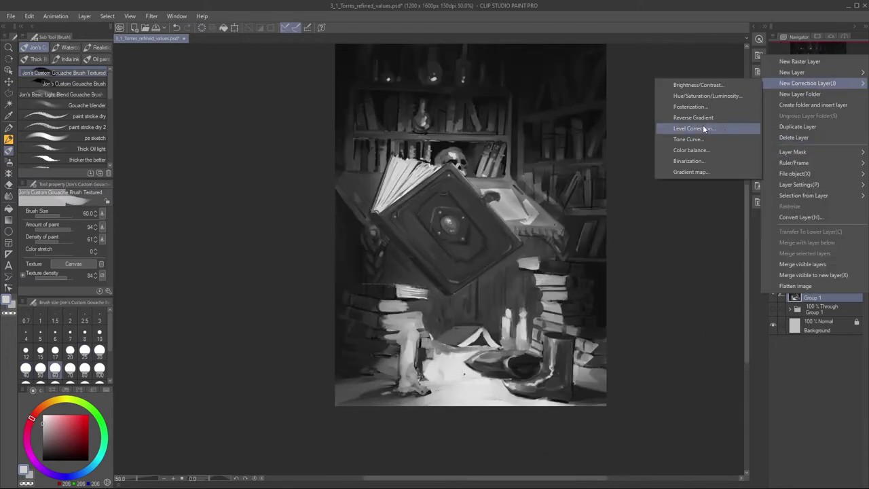
{"action": "left_click", "coordinate": [704, 140]}
{"action": "left_click_drag", "start_coordinate": [221, 280], "coordinate": [220, 297]}
{"action": "left_click_drag", "start_coordinate": [273, 227], "coordinate": [275, 207]}
{"action": "left_click_drag", "start_coordinate": [253, 247], "coordinate": [315, 248]}
{"action": "left_click_drag", "start_coordinate": [275, 207], "coordinate": [287, 213]}
{"action": "left_click_drag", "start_coordinate": [220, 298], "coordinate": [213, 294]}
{"action": "left_click", "coordinate": [323, 182]}
{"action": "right_click", "coordinate": [838, 297]}
{"action": "left_click", "coordinate": [811, 237]}
- Add a new raster layer above the painting, pick a dull brown, and set the layer's blending mode to Overlay
{"action": "left_click", "coordinate": [801, 278]}
{"action": "left_click", "coordinate": [43, 406]}
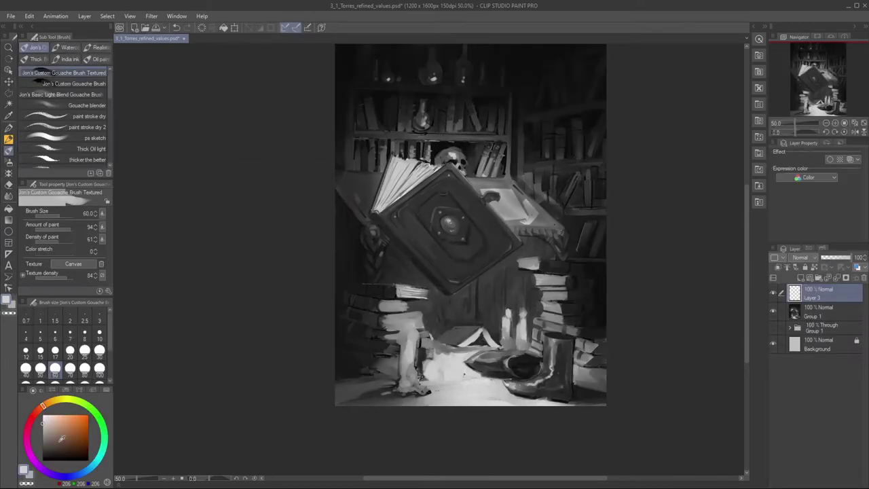
{"action": "left_click", "coordinate": [59, 441]}
{"action": "left_click", "coordinate": [804, 257]}
{"action": "left_click", "coordinate": [802, 213]}
- Try brown glazes on the floating book's cover with different blending modes, including Soft light, and undo them
{"action": "left_click_drag", "start_coordinate": [410, 231], "coordinate": [445, 267]}
{"action": "left_click", "coordinate": [801, 258]}
{"action": "left_click", "coordinate": [799, 243]}
{"action": "left_click", "coordinate": [800, 257]}
{"action": "left_click", "coordinate": [804, 129]}
{"action": "left_click_drag", "start_coordinate": [434, 199], "coordinate": [499, 249]}
{"action": "left_click_drag", "start_coordinate": [503, 235], "coordinate": [469, 261]}
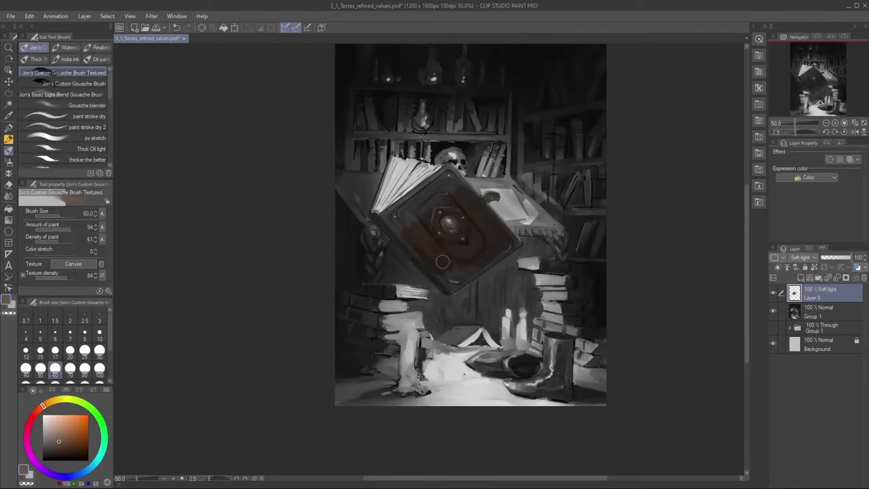
{"action": "key", "text": "ctrl+z"}
{"action": "key", "text": "ctrl+z"}
{"action": "key", "text": "ctrl+z"}
{"action": "key", "text": "ctrl+z"}
{"action": "key", "text": "ctrl+z"}
- Glaze the floating book's cover, spine and strap with a deep red on the Overlay layer
{"action": "left_click", "coordinate": [35, 414]}
{"action": "left_click", "coordinate": [69, 439]}
{"action": "mouse_move", "coordinate": [417, 229]}
{"action": "left_mouse_down"}
{"action": "mouse_move", "coordinate": [446, 262]}
{"action": "mouse_move", "coordinate": [416, 216]}
{"action": "mouse_move", "coordinate": [414, 272]}
{"action": "mouse_move", "coordinate": [503, 237]}
{"action": "mouse_move", "coordinate": [467, 204]}
{"action": "left_mouse_up"}
{"action": "left_click_drag", "start_coordinate": [455, 171], "coordinate": [432, 178]}
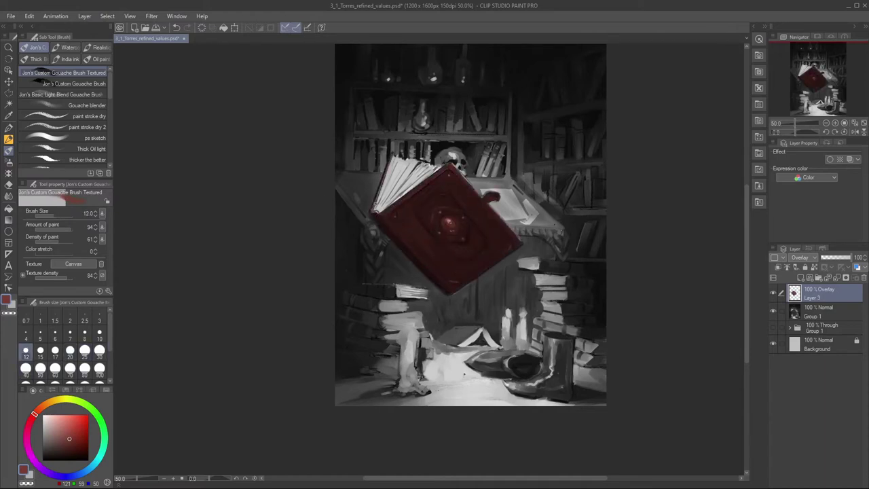
- Tint the cover's central gem gold and glaze the floating book's pages with the same yellow hue
{"action": "left_click", "coordinate": [54, 401]}
{"action": "left_click", "coordinate": [68, 432]}
{"action": "left_click_drag", "start_coordinate": [452, 229], "coordinate": [446, 220]}
{"action": "left_click_drag", "start_coordinate": [410, 165], "coordinate": [385, 203]}
{"action": "left_click_drag", "start_coordinate": [429, 164], "coordinate": [396, 198]}
- Glaze a greyed yellow over both stacks' page edges, the upright form and the desk paper with a larger brush
{"action": "key", "text": "bracketright"}
{"action": "key", "text": "bracketright"}
{"action": "key", "text": "bracketright"}
{"action": "key", "text": "bracketright"}
{"action": "left_click", "coordinate": [48, 433]}
{"action": "left_click_drag", "start_coordinate": [399, 289], "coordinate": [428, 294]}
{"action": "left_click_drag", "start_coordinate": [409, 350], "coordinate": [403, 388]}
{"action": "left_click_drag", "start_coordinate": [547, 279], "coordinate": [557, 329]}
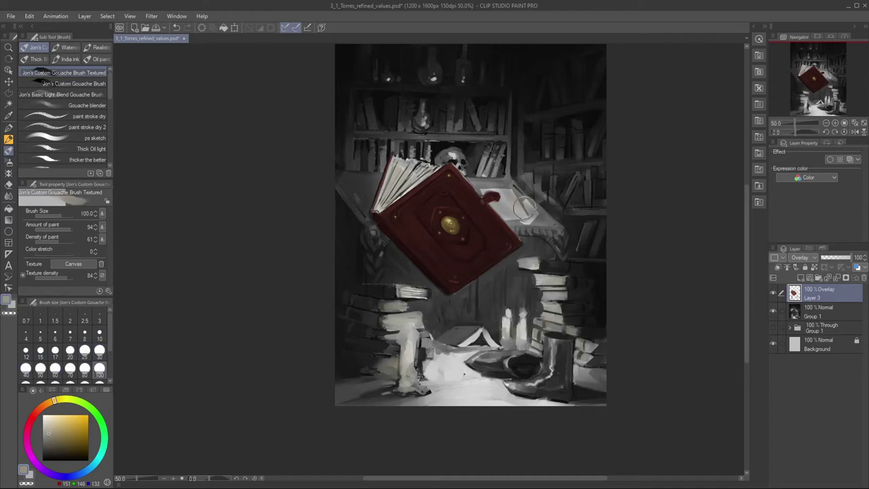
{"action": "left_click_drag", "start_coordinate": [490, 193], "coordinate": [533, 218]}
- Glaze scattered books on the background shelves with muted orange-red and red tones, using brush sizes 25 and 50
{"action": "left_click", "coordinate": [39, 408]}
{"action": "key", "text": "bracketleft"}
{"action": "key", "text": "bracketleft"}
{"action": "key", "text": "bracketleft"}
{"action": "left_click_drag", "start_coordinate": [369, 137], "coordinate": [368, 167]}
{"action": "key", "text": "ctrl+z"}
{"action": "left_click_drag", "start_coordinate": [596, 225], "coordinate": [581, 253]}
{"action": "left_click", "coordinate": [58, 435]}
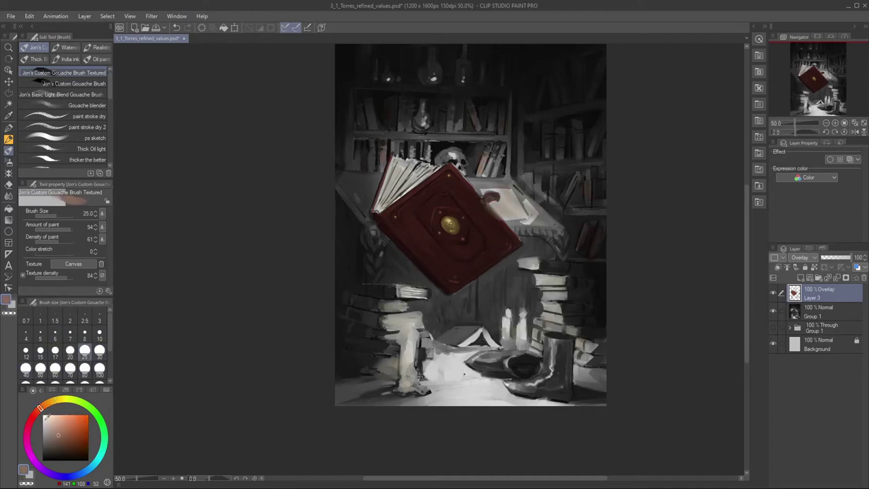
{"action": "left_click", "coordinate": [28, 428]}
{"action": "key", "text": "bracketright"}
{"action": "key", "text": "bracketright"}
{"action": "left_click_drag", "start_coordinate": [500, 147], "coordinate": [484, 174]}
{"action": "left_click_drag", "start_coordinate": [577, 175], "coordinate": [568, 204]}
- Tint other books on the shelves and in the floor stacks with a muted blue at brush size 50
{"action": "left_click", "coordinate": [87, 470]}
{"action": "left_click_drag", "start_coordinate": [548, 125], "coordinate": [549, 156]}
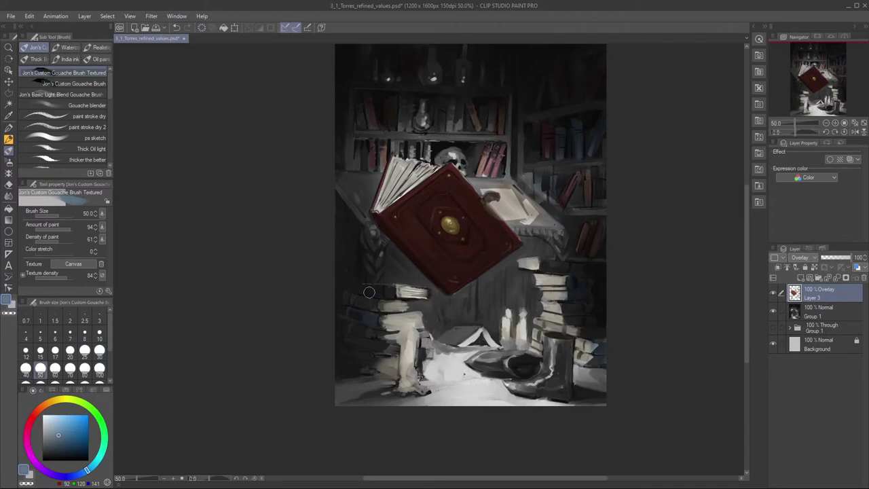
{"action": "left_click_drag", "start_coordinate": [422, 146], "coordinate": [422, 157]}
- Tint the open book on the floor a muted red and glaze the glass flasks on the shelves green
{"action": "left_click", "coordinate": [36, 412]}
{"action": "left_click", "coordinate": [85, 351]}
{"action": "left_click", "coordinate": [424, 100], "text": "alt"}
{"action": "key", "text": "bracketright"}
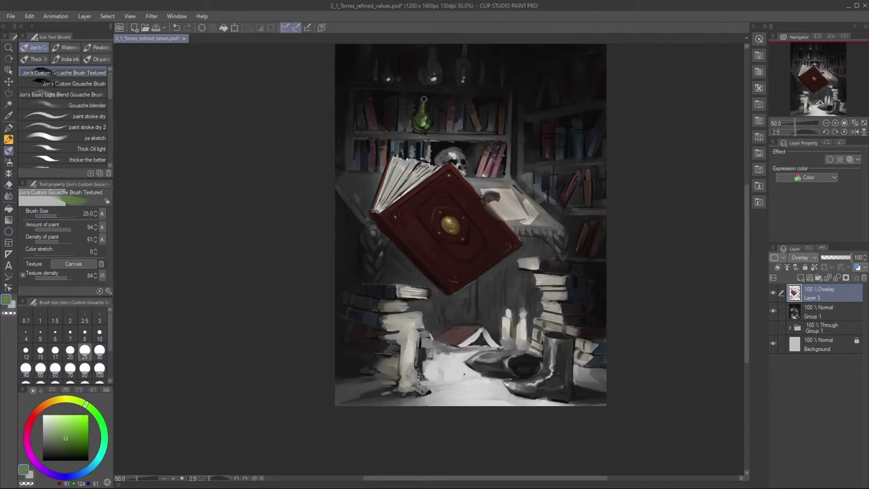
- Glaze the boots and the desk's wood with a muted orange-brown, enlarging the brush for the wider areas
{"action": "key", "text": "bracketleft"}
{"action": "left_click", "coordinate": [45, 405]}
{"action": "mouse_move", "coordinate": [558, 337]}
{"action": "left_mouse_down"}
{"action": "mouse_move", "coordinate": [558, 391]}
{"action": "mouse_move", "coordinate": [479, 362]}
{"action": "left_mouse_up"}
{"action": "key", "text": "bracketright"}
{"action": "key", "text": "bracketright"}
{"action": "left_click_drag", "start_coordinate": [502, 299], "coordinate": [520, 313]}
{"action": "left_click_drag", "start_coordinate": [445, 296], "coordinate": [424, 320]}
{"action": "left_click_drag", "start_coordinate": [360, 182], "coordinate": [378, 196]}
{"action": "key", "text": "bracketright"}
{"action": "key", "text": "bracketright"}
{"action": "key", "text": "bracketright"}
{"action": "left_click_drag", "start_coordinate": [558, 224], "coordinate": [517, 234]}
- Glaze the floor with a more yellow orange and spread the warm tint over the background woodwork
{"action": "key", "text": "bracketleft"}
{"action": "key", "text": "bracketleft"}
{"action": "key", "text": "bracketleft"}
{"action": "key", "text": "bracketleft"}
{"action": "key", "text": "bracketright"}
{"action": "key", "text": "bracketright"}
{"action": "left_click", "coordinate": [52, 402]}
{"action": "left_click_drag", "start_coordinate": [442, 384], "coordinate": [454, 401]}
{"action": "left_click_drag", "start_coordinate": [609, 382], "coordinate": [588, 394]}
{"action": "key", "text": "bracketright"}
{"action": "left_click_drag", "start_coordinate": [409, 242], "coordinate": [415, 271]}
- Fill a new top layer with muted blue, compare blending modes and set it to Divide at 24% opacity
{"action": "key", "text": "ctrl+shift+n"}
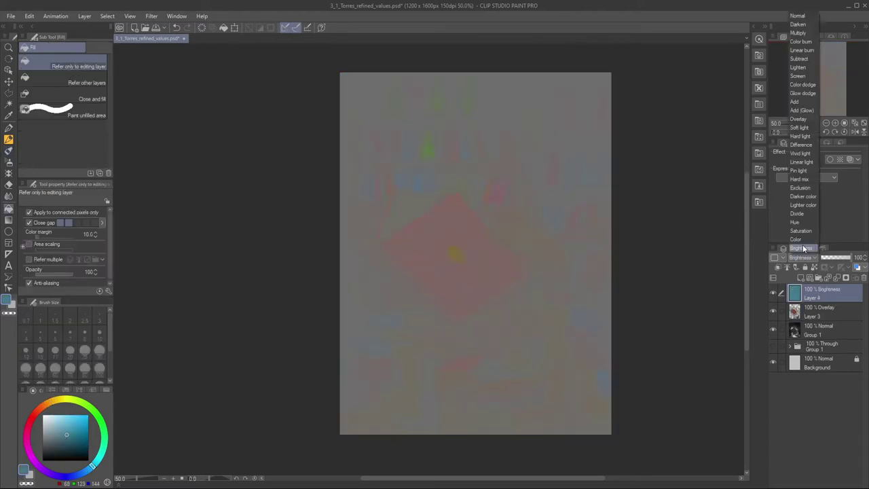
{"action": "left_click", "coordinate": [795, 239]}
{"action": "left_click", "coordinate": [801, 257]}
{"action": "left_click", "coordinate": [796, 213]}
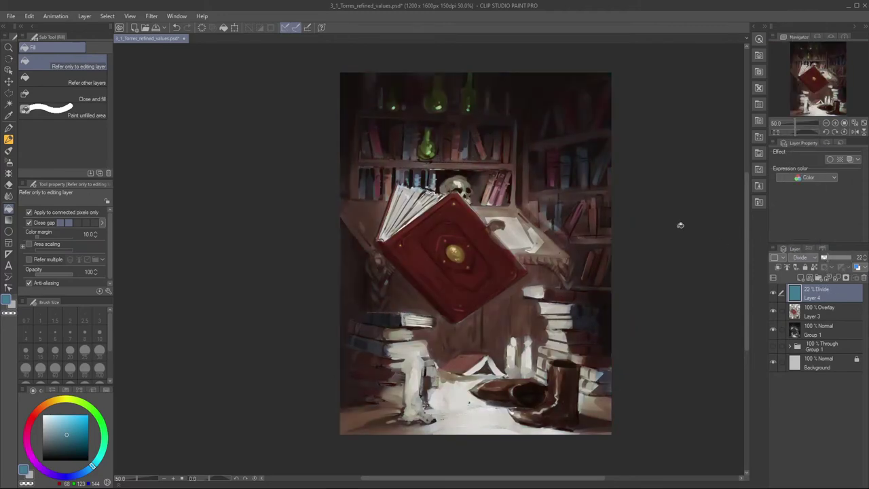
{"action": "left_click", "coordinate": [828, 257]}
{"action": "left_click", "coordinate": [804, 257]}
{"action": "left_click", "coordinate": [805, 213]}
- Shift the Divide layer's fill to purple with a Hue/Saturation/Luminosity adjustment
{"action": "key", "text": "ctrl+u"}
{"action": "left_click_drag", "start_coordinate": [234, 252], "coordinate": [190, 256]}
{"action": "left_click_drag", "start_coordinate": [265, 253], "coordinate": [244, 252]}
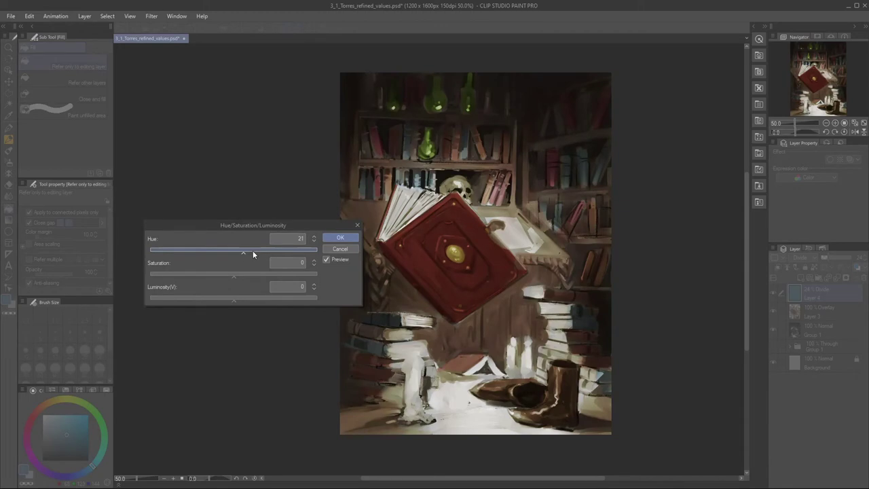
{"action": "left_click", "coordinate": [340, 237]}
- Try a bright green Soft airbrush glow around the floating book on a new Add (Glow) layer, and undo it
{"action": "left_click", "coordinate": [801, 277]}
{"action": "left_click", "coordinate": [8, 150]}
{"action": "left_click", "coordinate": [8, 163]}
{"action": "left_click", "coordinate": [804, 258]}
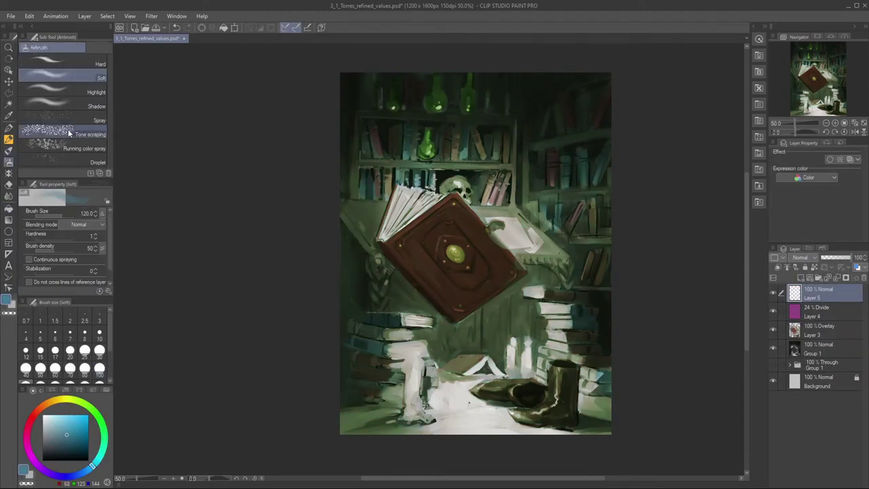
{"action": "left_click", "coordinate": [801, 110]}
{"action": "left_click", "coordinate": [82, 402]}
{"action": "left_click", "coordinate": [79, 423]}
{"action": "left_click_drag", "start_coordinate": [389, 233], "coordinate": [502, 238]}
{"action": "left_click_drag", "start_coordinate": [502, 238], "coordinate": [524, 274]}
{"action": "key", "text": "["}
{"action": "key", "text": "ctrl+z"}
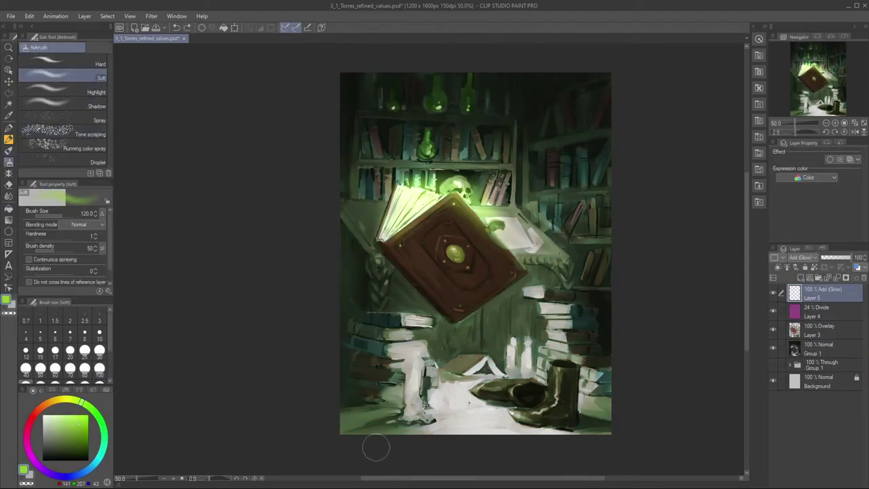
{"action": "key", "text": "ctrl+z"}
- Merge the visible layers to a new layer, group the original painting layers in a folder and hide that folder
{"action": "right_click", "coordinate": [832, 295]}
{"action": "left_click", "coordinate": [824, 276]}
{"action": "left_click", "coordinate": [827, 312]}
{"action": "left_click", "coordinate": [830, 348], "text": "shift"}
{"action": "right_click", "coordinate": [830, 349]}
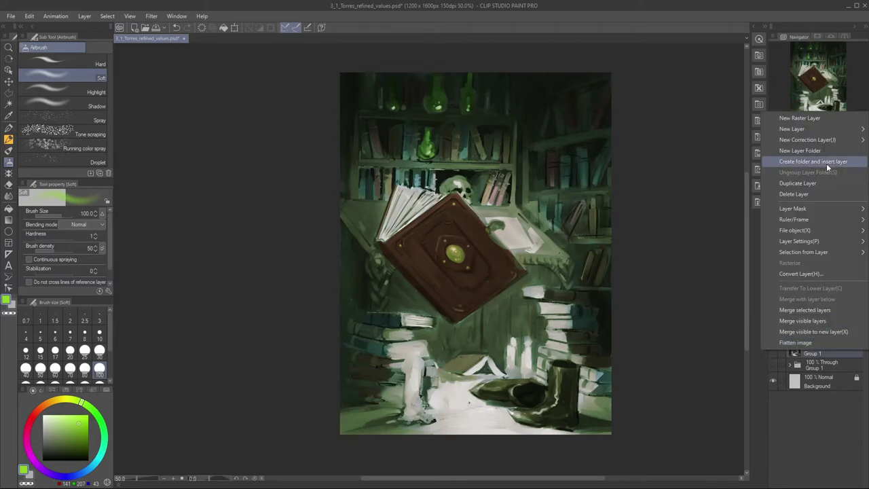
{"action": "left_click", "coordinate": [831, 163]}
{"action": "left_click", "coordinate": [772, 309]}
{"action": "left_click", "coordinate": [837, 294]}
- Repaint the top corner of the floating book's cover with the FLAT OIL!! brush in a colour sampled near the skull
{"action": "key", "text": "ctrl+plus"}
{"action": "key", "text": "ctrl+plus"}
{"action": "left_click_drag", "start_coordinate": [495, 317], "coordinate": [529, 349]}
{"action": "left_click", "coordinate": [8, 150]}
{"action": "mouse_move", "coordinate": [110, 129]}
{"action": "left_mouse_down"}
{"action": "mouse_move", "coordinate": [105, 171]}
{"action": "mouse_move", "coordinate": [107, 144]}
{"action": "left_mouse_up"}
{"action": "left_click", "coordinate": [91, 112]}
{"action": "key", "text": "["}
{"action": "key", "text": "["}
{"action": "key", "text": "["}
{"action": "key", "text": "["}
{"action": "key", "text": "["}
{"action": "key", "text": "["}
{"action": "key", "text": "["}
{"action": "left_click", "coordinate": [542, 185], "text": "alt"}
{"action": "left_click_drag", "start_coordinate": [533, 159], "coordinate": [558, 184]}
{"action": "key", "text": "]"}
{"action": "key", "text": "]"}
{"action": "key", "text": "]"}
{"action": "key", "text": "]"}
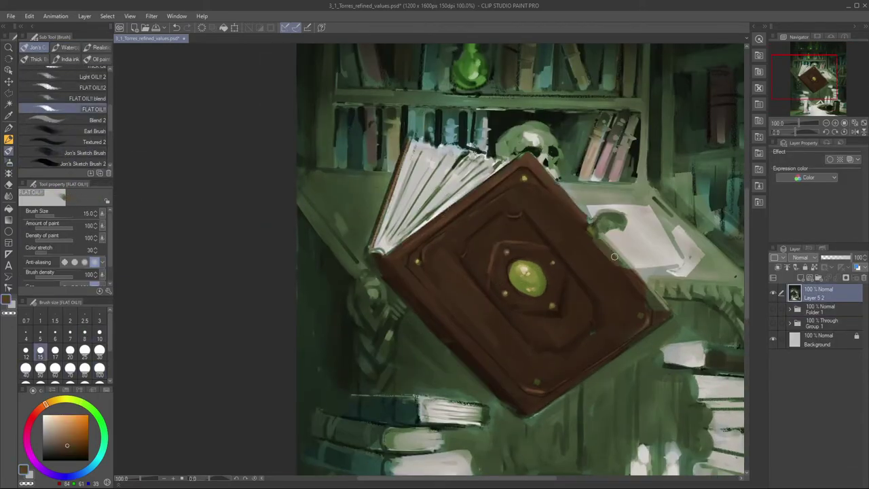
- Clean up the book cover's right edge from the clasp towards the lower corner, including the base of the clasp
{"action": "mouse_move", "coordinate": [598, 238]}
{"action": "left_mouse_down"}
{"action": "mouse_move", "coordinate": [637, 273]}
{"action": "mouse_move", "coordinate": [656, 305]}
{"action": "left_mouse_up"}
{"action": "key", "text": "["}
{"action": "key", "text": "["}
{"action": "key", "text": "["}
{"action": "key", "text": "["}
{"action": "key", "text": "["}
{"action": "key", "text": "["}
{"action": "key", "text": "]"}
{"action": "mouse_move", "coordinate": [600, 233]}
{"action": "left_mouse_down"}
{"action": "mouse_move", "coordinate": [626, 214]}
{"action": "mouse_move", "coordinate": [594, 235]}
{"action": "left_mouse_up"}
- Paint the clasp strap with colours sampled from the strap and the green jewel
{"action": "left_click", "coordinate": [615, 221], "text": "alt"}
{"action": "left_click", "coordinate": [529, 280], "text": "alt"}
{"action": "key", "text": "]"}
{"action": "key", "text": "]"}
{"action": "key", "text": "["}
{"action": "key", "text": "["}
{"action": "key", "text": "["}
{"action": "key", "text": "["}
{"action": "key", "text": "]"}
- Sample tones from the book's pages and use them for small touch-ups with a varied brush size
{"action": "left_click", "coordinate": [436, 214], "text": "alt"}
{"action": "key", "text": "]"}
{"action": "key", "text": "]"}
{"action": "key", "text": "]"}
{"action": "key", "text": "]"}
{"action": "left_click", "coordinate": [445, 222], "text": "alt"}
{"action": "key", "text": "["}
{"action": "key", "text": "["}
{"action": "key", "text": "]"}
{"action": "key", "text": "]"}
{"action": "key", "text": "]"}
{"action": "key", "text": "]"}
{"action": "key", "text": "["}
{"action": "key", "text": "["}
{"action": "key", "text": "["}
{"action": "key", "text": "["}
{"action": "key", "text": "["}
- Reshape the clasp with its own sampled greens and repaint the cover edge from the clasp to the right corner
{"action": "left_click", "coordinate": [614, 221], "text": "alt"}
{"action": "key", "text": "]"}
{"action": "key", "text": "]"}
{"action": "key", "text": "]"}
{"action": "left_click", "coordinate": [600, 227], "text": "alt"}
{"action": "mouse_move", "coordinate": [597, 224]}
{"action": "left_mouse_down"}
{"action": "mouse_move", "coordinate": [622, 213]}
{"action": "mouse_move", "coordinate": [633, 267]}
{"action": "mouse_move", "coordinate": [670, 313]}
{"action": "left_mouse_up"}
{"action": "key", "text": "["}
{"action": "key", "text": "["}
{"action": "key", "text": "["}
{"action": "key", "text": "]"}
- Paint a thin bright green rim light along the cover's right edge and around the clasp
{"action": "left_click", "coordinate": [608, 220], "text": "alt"}
{"action": "left_click", "coordinate": [77, 422]}
{"action": "key", "text": "["}
{"action": "key", "text": "["}
{"action": "key", "text": "["}
{"action": "key", "text": "]"}
{"action": "key", "text": "]"}
{"action": "key", "text": "["}
{"action": "key", "text": "["}
{"action": "key", "text": "]"}
{"action": "key", "text": "]"}
{"action": "key", "text": "["}
{"action": "key", "text": "["}
{"action": "left_click_drag", "start_coordinate": [530, 153], "coordinate": [655, 294]}
- Soften the rim light between the cover's top corner and the clasp with the FLAT OIL!! blend brush, then return to FLAT OIL!!
{"action": "left_click", "coordinate": [88, 99]}
{"action": "key", "text": "]"}
{"action": "key", "text": "]"}
{"action": "left_click_drag", "start_coordinate": [567, 197], "coordinate": [596, 236]}
{"action": "left_click", "coordinate": [88, 109]}
- Paint a round metal rivet at the base of the clasp using colours sampled from the cover's jewel
{"action": "left_click", "coordinate": [538, 275], "text": "alt"}
{"action": "key", "text": "["}
{"action": "key", "text": "["}
{"action": "key", "text": "]"}
{"action": "key", "text": "]"}
{"action": "key", "text": "]"}
{"action": "left_click", "coordinate": [525, 271], "text": "alt"}
{"action": "left_click", "coordinate": [591, 231]}
{"action": "key", "text": "["}
{"action": "key", "text": "["}
{"action": "key", "text": "]"}
{"action": "key", "text": "]"}
{"action": "key", "text": "]"}
{"action": "key", "text": "]"}
{"action": "key", "text": "]"}
- Refine the clasp with its sampled greens and darken the cover just inside the edge below it with sampled brown
{"action": "left_click", "coordinate": [624, 217], "text": "alt"}
{"action": "left_click", "coordinate": [611, 224], "text": "alt"}
{"action": "key", "text": "bracketright"}
{"action": "key", "text": "["}
{"action": "key", "text": "["}
{"action": "key", "text": "]"}
{"action": "key", "text": "]"}
{"action": "key", "text": "]"}
{"action": "left_click", "coordinate": [605, 253], "text": "alt"}
{"action": "left_click_drag", "start_coordinate": [611, 253], "coordinate": [645, 286]}
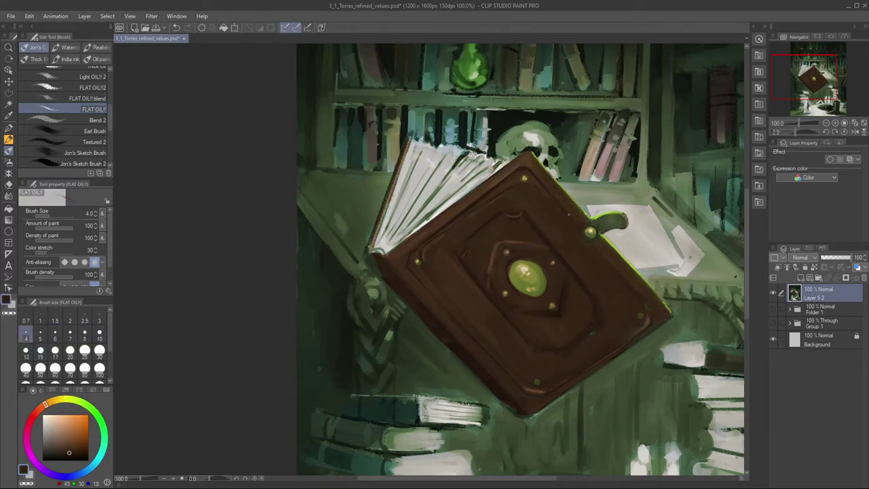
- Refine the upper part of the book cover with brown sampled near its top corner, varying the brush size
{"action": "key", "text": "]"}
{"action": "key", "text": "]"}
{"action": "key", "text": "]"}
{"action": "left_click", "coordinate": [548, 188], "text": "alt"}
{"action": "key", "text": "["}
{"action": "key", "text": "["}
{"action": "key", "text": "["}
{"action": "key", "text": "["}
{"action": "key", "text": "["}
{"action": "key", "text": "]"}
{"action": "key", "text": "]"}
{"action": "key", "text": "]"}
{"action": "key", "text": "]"}
{"action": "key", "text": "]"}
{"action": "key", "text": "]"}
{"action": "key", "text": "["}
{"action": "key", "text": "["}
{"action": "key", "text": "["}
{"action": "key", "text": "["}
{"action": "key", "text": "["}
- Refine the brown surface of the book cover with brown sampled right of the jewel, using brush sizes up to 30
{"action": "left_click", "coordinate": [611, 312], "text": "alt"}
{"action": "key", "text": "]"}
{"action": "key", "text": "]"}
{"action": "key", "text": "]"}
{"action": "key", "text": "]"}
{"action": "key", "text": "["}
{"action": "key", "text": "["}
{"action": "key", "text": "["}
{"action": "key", "text": "]"}
{"action": "key", "text": "]"}
{"action": "key", "text": "]"}
{"action": "key", "text": "]"}
{"action": "key", "text": "]"}
{"action": "key", "text": "]"}
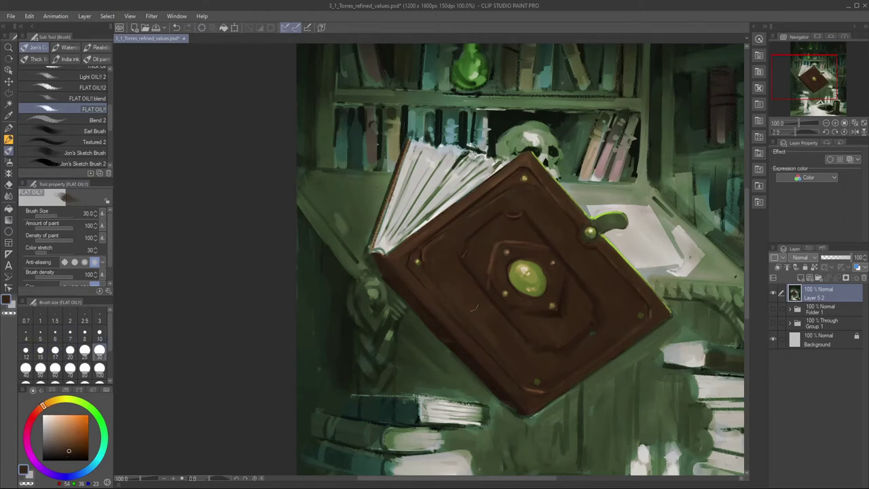
{"action": "key", "text": "bracketright"}
{"action": "key", "text": "bracketright"}
{"action": "key", "text": "bracketright"}
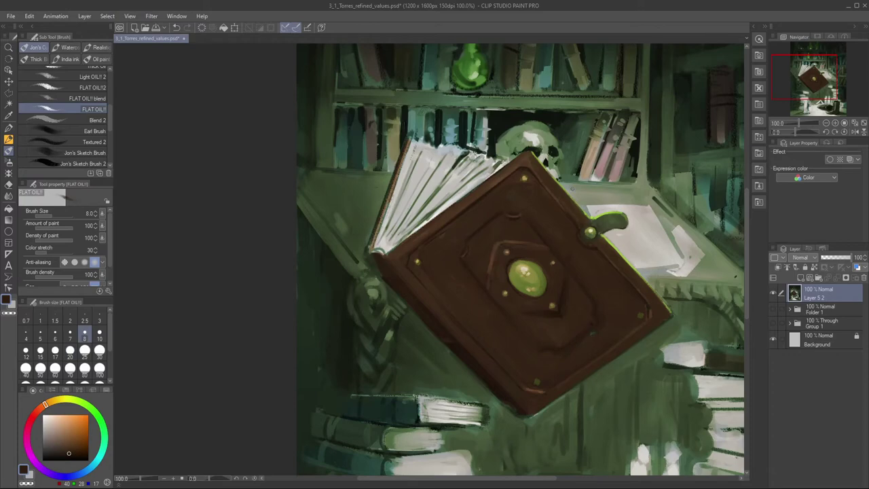
- Repaint the pointed frame around the jewel as a square raised panel using brown sampled beside the jewel
{"action": "key", "text": "bracketright"}
{"action": "key", "text": "bracketright"}
{"action": "key", "text": "bracketright"}
{"action": "key", "text": "bracketright"}
{"action": "left_click", "coordinate": [499, 303], "text": "alt"}
{"action": "key", "text": "bracketleft"}
{"action": "left_click_drag", "start_coordinate": [495, 312], "coordinate": [484, 313]}
{"action": "key", "text": "bracketright"}
{"action": "left_click_drag", "start_coordinate": [537, 242], "coordinate": [501, 242]}
{"action": "left_click_drag", "start_coordinate": [501, 242], "coordinate": [490, 287]}
{"action": "key", "text": "bracketleft"}
{"action": "key", "text": "bracketleft"}
{"action": "key", "text": "bracketright"}
{"action": "key", "text": "bracketright"}
{"action": "key", "text": "bracketleft"}
{"action": "key", "text": "bracketleft"}
{"action": "key", "text": "bracketleft"}
{"action": "key", "text": "bracketleft"}
{"action": "key", "text": "bracketleft"}
- Paint over the old relief lines right of the jewel panel with sampled cover brown at brush size 25
{"action": "left_click", "coordinate": [549, 246], "text": "alt"}
{"action": "left_click", "coordinate": [574, 271], "text": "alt"}
{"action": "key", "text": "bracketright"}
{"action": "key", "text": "bracketright"}
{"action": "key", "text": "bracketright"}
{"action": "key", "text": "bracketright"}
{"action": "key", "text": "bracketright"}
{"action": "key", "text": "bracketright"}
{"action": "key", "text": "bracketright"}
{"action": "key", "text": "bracketright"}
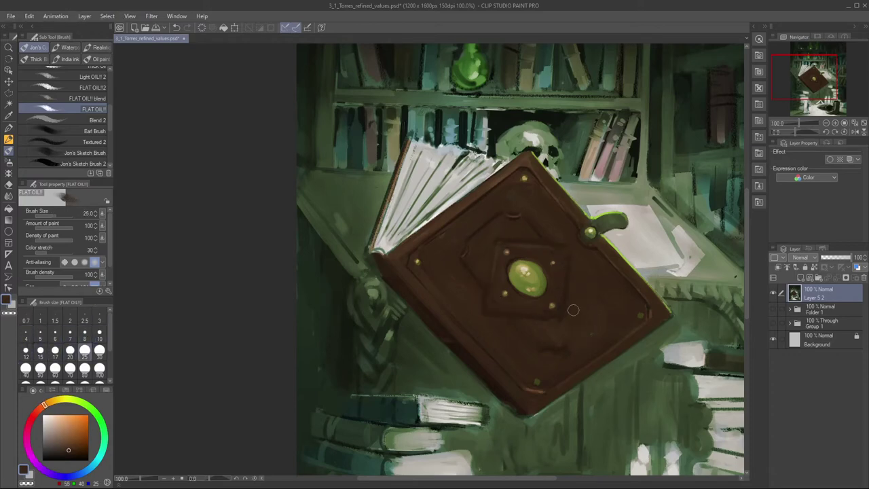
- Brighten the metal studs at the cover's right, bottom and left corners with colour sampled from the clasp rivet
{"action": "left_click", "coordinate": [592, 230], "text": "alt"}
{"action": "key", "text": "bracketleft"}
{"action": "key", "text": "bracketleft"}
{"action": "key", "text": "bracketleft"}
{"action": "key", "text": "bracketleft"}
{"action": "key", "text": "bracketright"}
{"action": "key", "text": "bracketright"}
{"action": "left_click", "coordinate": [640, 315]}
{"action": "left_click", "coordinate": [537, 382]}
{"action": "left_click", "coordinate": [418, 261]}
- Smooth out the relief marks on the lower cover with brown sampled beside the bottom corner stud
{"action": "left_click", "coordinate": [535, 387], "text": "alt"}
{"action": "key", "text": "bracketright"}
{"action": "key", "text": "bracketright"}
{"action": "key", "text": "bracketright"}
{"action": "key", "text": "bracketleft"}
{"action": "key", "text": "bracketright"}
{"action": "key", "text": "bracketright"}
{"action": "key", "text": "bracketright"}
{"action": "key", "text": "bracketright"}
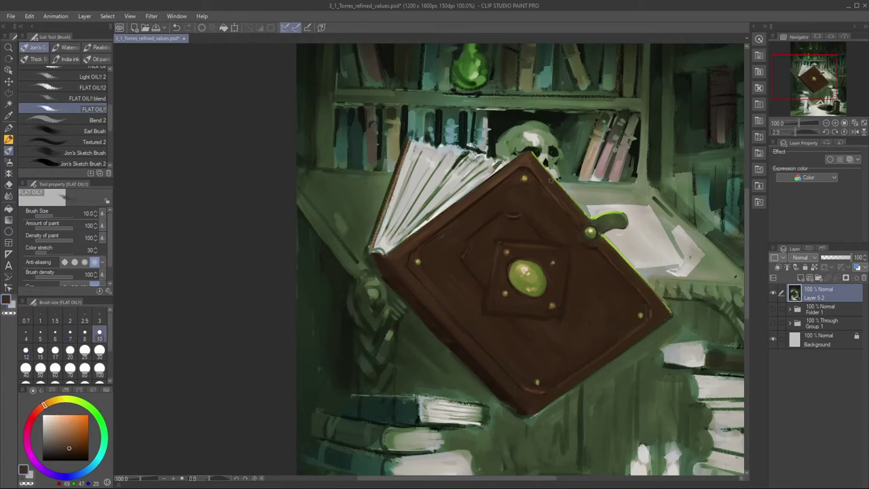
- Touch up the upper-left stud of the jewel panel with colour sampled from the cover's top corner stud
{"action": "left_click", "coordinate": [524, 180], "text": "alt"}
{"action": "key", "text": "bracketleft"}
{"action": "key", "text": "bracketleft"}
{"action": "key", "text": "bracketleft"}
{"action": "key", "text": "bracketleft"}
{"action": "key", "text": "bracketleft"}
{"action": "key", "text": "bracketleft"}
{"action": "key", "text": "bracketleft"}
{"action": "key", "text": "bracketleft"}
{"action": "key", "text": "bracketleft"}
{"action": "left_click", "coordinate": [506, 253]}
{"action": "key", "text": "bracketright"}
{"action": "key", "text": "bracketright"}
{"action": "key", "text": "bracketright"}
{"action": "key", "text": "bracketright"}
- Paint the missing lower and right lines of the relief frame around the jewel panel with brown sampled from the lower cover
{"action": "left_click", "coordinate": [539, 306], "text": "alt"}
{"action": "key", "text": "bracketright"}
{"action": "key", "text": "bracketright"}
{"action": "key", "text": "bracketright"}
{"action": "key", "text": "bracketright"}
{"action": "key", "text": "bracketright"}
{"action": "key", "text": "bracketright"}
{"action": "key", "text": "bracketright"}
{"action": "key", "text": "bracketleft"}
{"action": "key", "text": "bracketleft"}
{"action": "key", "text": "bracketleft"}
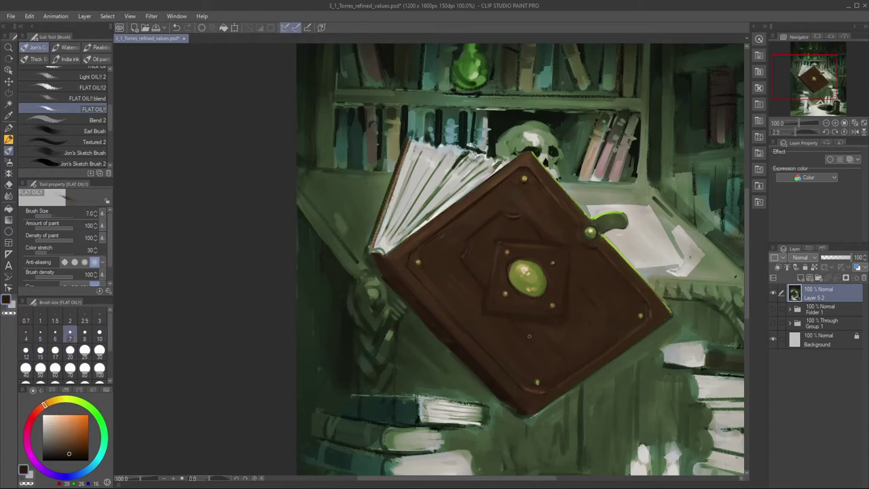
{"action": "left_click", "coordinate": [535, 387], "text": "alt"}
{"action": "key", "text": "bracketright"}
{"action": "key", "text": "bracketright"}
{"action": "key", "text": "bracketright"}
{"action": "key", "text": "bracketright"}
{"action": "key", "text": "bracketleft"}
{"action": "key", "text": "bracketleft"}
{"action": "key", "text": "bracketleft"}
{"action": "key", "text": "bracketleft"}
- Redefine the jewel panel's left and upper edges with fine dark brown strokes
{"action": "left_click_drag", "start_coordinate": [494, 269], "coordinate": [489, 289]}
{"action": "key", "text": "bracketright"}
{"action": "left_click_drag", "start_coordinate": [506, 243], "coordinate": [559, 247]}
{"action": "key", "text": "bracketright"}
{"action": "key", "text": "bracketleft"}
{"action": "key", "text": "bracketleft"}
{"action": "key", "text": "bracketleft"}
{"action": "key", "text": "bracketleft"}
{"action": "key", "text": "bracketleft"}
{"action": "key", "text": "bracketleft"}
{"action": "key", "text": "bracketright"}
{"action": "key", "text": "bracketright"}
{"action": "key", "text": "bracketright"}
{"action": "key", "text": "bracketright"}
{"action": "key", "text": "bracketright"}
{"action": "key", "text": "bracketleft"}
{"action": "key", "text": "bracketleft"}
{"action": "key", "text": "bracketleft"}
- Paint along the cover's lower-right edge with brown sampled from the leather beside the jewel panel
{"action": "left_click", "coordinate": [580, 297], "text": "alt"}
{"action": "key", "text": "bracketright"}
{"action": "key", "text": "bracketright"}
{"action": "key", "text": "bracketright"}
{"action": "key", "text": "bracketright"}
{"action": "key", "text": "bracketright"}
{"action": "key", "text": "bracketright"}
{"action": "key", "text": "bracketright"}
{"action": "key", "text": "bracketright"}
{"action": "key", "text": "bracketright"}
{"action": "key", "text": "bracketleft"}
{"action": "key", "text": "bracketleft"}
{"action": "key", "text": "bracketleft"}
{"action": "key", "text": "bracketleft"}
{"action": "key", "text": "bracketleft"}
{"action": "key", "text": "bracketleft"}
{"action": "left_click_drag", "start_coordinate": [674, 313], "coordinate": [548, 404]}
- Repaint the lower half of the book's spine edge with brown sampled from the spine
{"action": "left_click", "coordinate": [543, 411], "text": "alt"}
{"action": "key", "text": "bracketright"}
{"action": "key", "text": "bracketright"}
{"action": "key", "text": "bracketright"}
{"action": "left_click", "coordinate": [444, 329], "text": "alt"}
{"action": "key", "text": "bracketright"}
{"action": "left_click_drag", "start_coordinate": [431, 333], "coordinate": [514, 413]}
{"action": "key", "text": "bracketleft"}
{"action": "scroll", "coordinate": [531, 330], "scroll_direction": "down", "scroll_amount": 2}
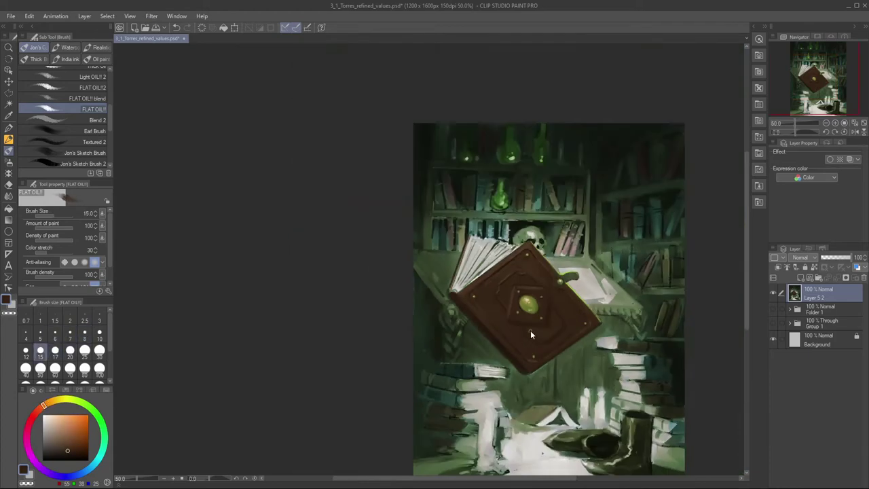
- Break up the highlight inside the green jewel with small strokes of colour sampled from it
{"action": "scroll", "coordinate": [519, 335], "scroll_direction": "up", "scroll_amount": 2}
{"action": "key", "text": "bracketleft"}
{"action": "key", "text": "bracketleft"}
{"action": "key", "text": "bracketleft"}
{"action": "left_click", "coordinate": [535, 259], "text": "alt"}
{"action": "key", "text": "bracketright"}
{"action": "key", "text": "bracketright"}
{"action": "key", "text": "bracketleft"}
{"action": "left_click_drag", "start_coordinate": [531, 258], "coordinate": [539, 267]}
{"action": "key", "text": "bracketright"}
- Dot a fine olive-green beaded ring around the jewel at brush size 3
{"action": "key", "text": "bracketleft"}
{"action": "key", "text": "bracketleft"}
{"action": "key", "text": "bracketleft"}
{"action": "key", "text": "bracketleft"}
{"action": "key", "text": "bracketleft"}
{"action": "key", "text": "bracketleft"}
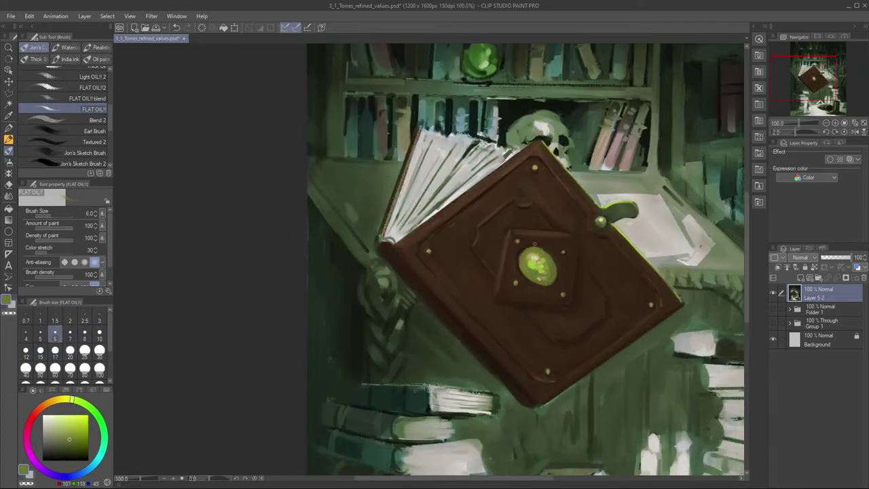
{"action": "key", "text": "bracketleft"}
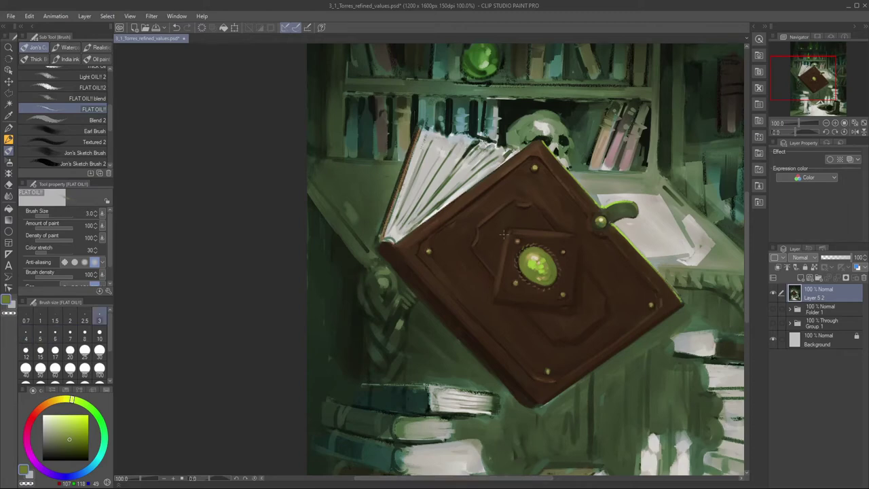
- Add olive-green stitching around the jewel panel and trim lines along its lower and right edges
{"action": "key", "text": "bracketright"}
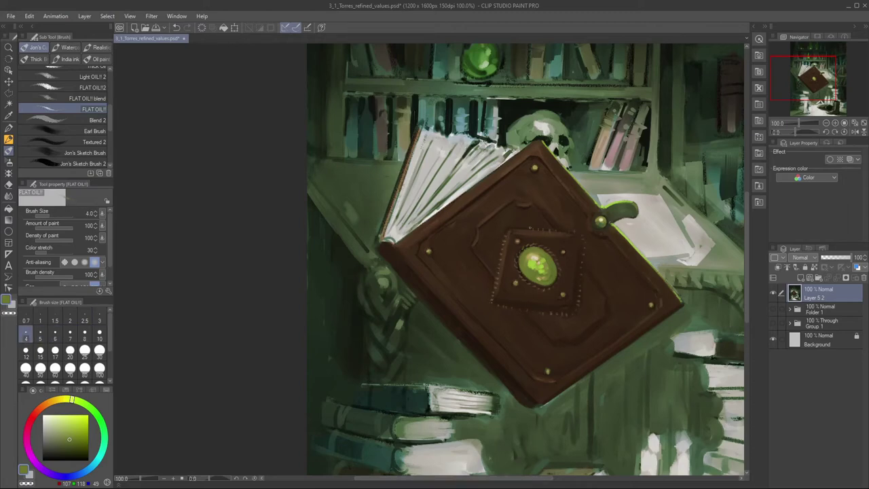
{"action": "left_click_drag", "start_coordinate": [493, 304], "coordinate": [576, 313]}
{"action": "left_click_drag", "start_coordinate": [576, 314], "coordinate": [586, 238]}
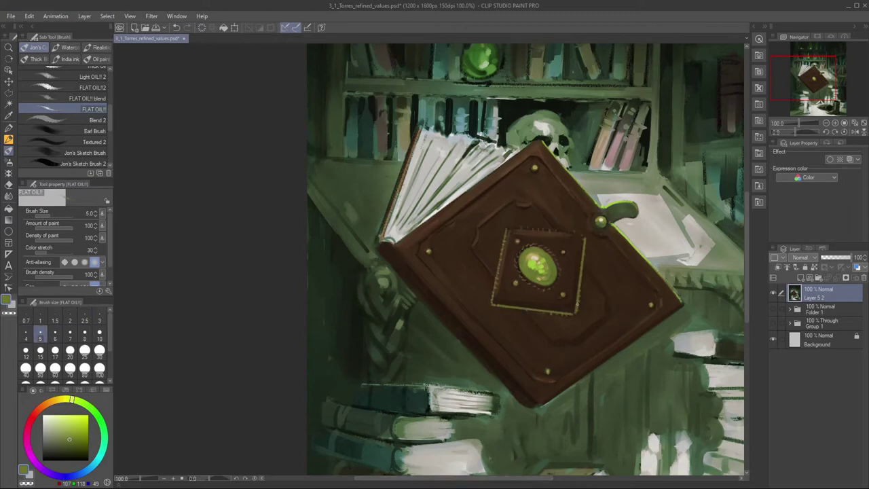
{"action": "scroll", "coordinate": [503, 136], "scroll_direction": "down", "scroll_amount": 1}
{"action": "scroll", "coordinate": [504, 136], "scroll_direction": "up", "scroll_amount": 1}
- Select the jewel panel with a polyline selection, transform its corners to fit the cover's perspective, and deselect it
{"action": "left_click", "coordinate": [9, 93]}
{"action": "left_click", "coordinate": [505, 224]}
{"action": "left_click", "coordinate": [489, 311]}
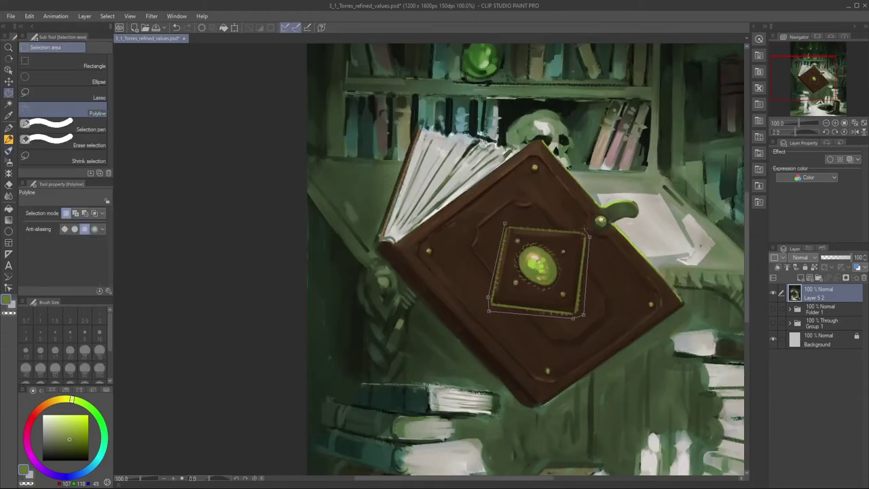
{"action": "left_click", "coordinate": [504, 224]}
{"action": "key", "text": "ctrl+t"}
{"action": "left_click_drag", "start_coordinate": [488, 224], "coordinate": [476, 216]}
{"action": "left_click_drag", "start_coordinate": [489, 318], "coordinate": [493, 316]}
{"action": "left_click_drag", "start_coordinate": [589, 224], "coordinate": [592, 224]}
{"action": "left_click_drag", "start_coordinate": [560, 252], "coordinate": [582, 228]}
{"action": "key", "text": "Return"}
{"action": "key", "text": "ctrl+d"}
- Soften the highlights inside the jewel with the FLAT OIL!! blend brush
{"action": "key", "text": "b"}
{"action": "key", "text": "]"}
{"action": "key", "text": "]"}
{"action": "left_click", "coordinate": [101, 151]}
{"action": "key", "text": "]"}
{"action": "key", "text": "]"}
{"action": "key", "text": "]"}
{"action": "key", "text": "]"}
{"action": "key", "text": "]"}
{"action": "left_click_drag", "start_coordinate": [528, 265], "coordinate": [538, 273]}
- Blend the leather at the jewel panel's lower-right corner into the surrounding cover with a smaller blend brush
{"action": "key", "text": "["}
{"action": "key", "text": "["}
{"action": "key", "text": "["}
{"action": "key", "text": "["}
{"action": "left_click_drag", "start_coordinate": [565, 314], "coordinate": [581, 317]}
{"action": "key", "text": "]"}
{"action": "key", "text": "]"}
{"action": "key", "text": "bracketleft"}
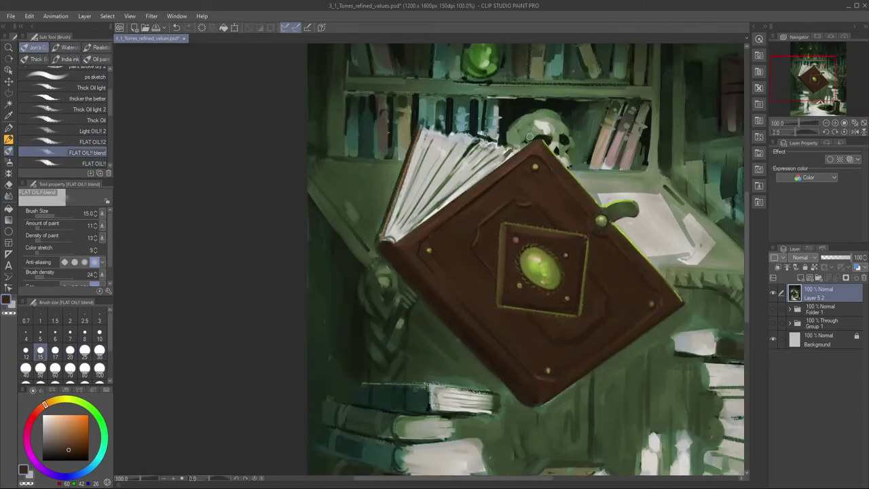
- Paint raised bands along the book's spine in dark brown with the FLAT OIL!! brush at about size 10
{"action": "left_click_drag", "start_coordinate": [531, 140], "coordinate": [469, 110]}
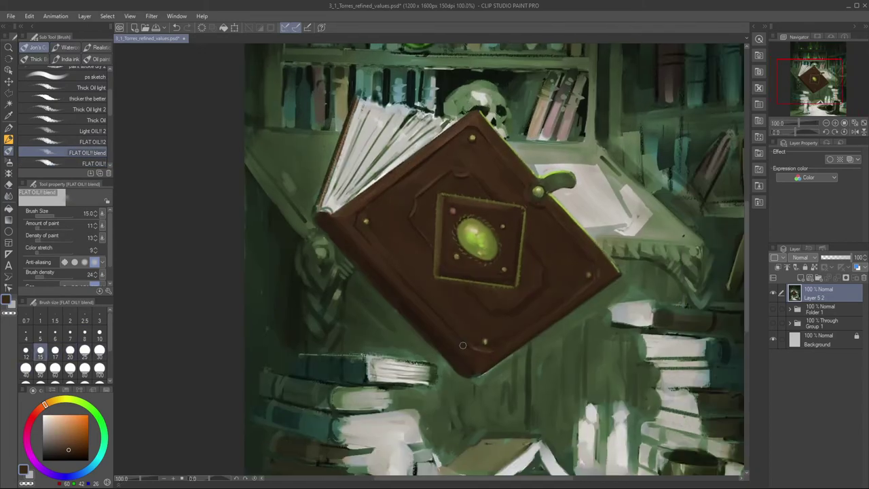
{"action": "key", "text": "period"}
{"action": "key", "text": "bracketleft"}
{"action": "key", "text": "bracketleft"}
{"action": "key", "text": "bracketleft"}
{"action": "key", "text": "bracketleft"}
{"action": "key", "text": "bracketright"}
{"action": "key", "text": "bracketleft"}
{"action": "key", "text": "bracketleft"}
{"action": "key", "text": "bracketright"}
{"action": "key", "text": "bracketright"}
{"action": "key", "text": "bracketright"}
{"action": "key", "text": "bracketleft"}
{"action": "key", "text": "bracketleft"}
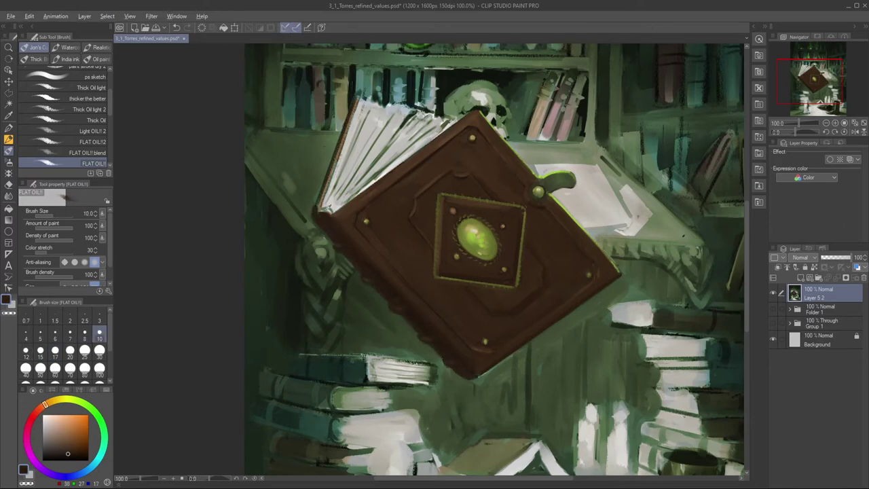
- Paint the dark hollow at the head of the spine, where the pages meet the cover, with a small FLAT OIL!! brush
{"action": "left_click", "coordinate": [316, 222], "text": "alt"}
{"action": "key", "text": "bracketleft"}
{"action": "key", "text": "bracketleft"}
{"action": "key", "text": "bracketright"}
{"action": "key", "text": "bracketleft"}
{"action": "key", "text": "bracketleft"}
{"action": "mouse_move", "coordinate": [322, 211]}
{"action": "left_mouse_down"}
{"action": "mouse_move", "coordinate": [330, 211]}
{"action": "mouse_move", "coordinate": [320, 210]}
{"action": "left_mouse_up"}
{"action": "key", "text": "bracketright"}
{"action": "left_click", "coordinate": [330, 218], "text": "alt"}
{"action": "key", "text": "bracketleft"}
{"action": "key", "text": "bracketleft"}
{"action": "key", "text": "bracketleft"}
{"action": "key", "text": "bracketright"}
{"action": "key", "text": "bracketright"}
{"action": "key", "text": "bracketright"}
{"action": "key", "text": "bracketright"}
{"action": "key", "text": "bracketright"}
{"action": "key", "text": "bracketright"}
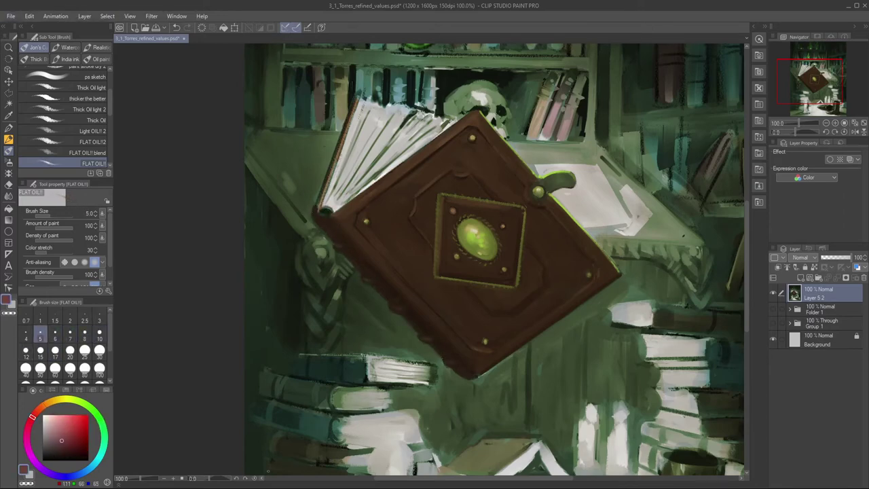
- Paint thin page-separation strokes along the fanned pages with colours sampled from the pages, varying the brush size
{"action": "left_click", "coordinate": [360, 160], "text": "alt"}
{"action": "left_click_drag", "start_coordinate": [374, 137], "coordinate": [342, 193]}
{"action": "key", "text": "bracketleft"}
{"action": "key", "text": "bracketleft"}
{"action": "left_click_drag", "start_coordinate": [379, 114], "coordinate": [335, 195]}
{"action": "left_click_drag", "start_coordinate": [432, 130], "coordinate": [366, 182]}
{"action": "key", "text": "bracketright"}
{"action": "key", "text": "bracketright"}
{"action": "key", "text": "bracketright"}
{"action": "key", "text": "bracketright"}
{"action": "left_click", "coordinate": [410, 120], "text": "alt"}
{"action": "left_click_drag", "start_coordinate": [385, 102], "coordinate": [377, 113]}
{"action": "key", "text": "bracketleft"}
{"action": "key", "text": "bracketleft"}
{"action": "key", "text": "bracketleft"}
- Refine the leather rim around the spine opening and the back cover's lower edge with sampled brown
{"action": "left_click", "coordinate": [330, 218], "text": "alt"}
{"action": "key", "text": "bracketleft"}
{"action": "key", "text": "bracketleft"}
{"action": "key", "text": "bracketleft"}
{"action": "mouse_move", "coordinate": [317, 207]}
{"action": "left_mouse_down"}
{"action": "mouse_move", "coordinate": [330, 214]}
{"action": "mouse_move", "coordinate": [325, 189]}
{"action": "left_mouse_up"}
{"action": "key", "text": "bracketright"}
{"action": "key", "text": "bracketright"}
- Soften the strokes on the fanned pages with the FLAT OIL!! blend brush at about size 17
{"action": "key", "text": "comma"}
{"action": "key", "text": "bracketright"}
{"action": "left_click_drag", "start_coordinate": [380, 177], "coordinate": [342, 203]}
{"action": "key", "text": "bracketleft"}
{"action": "key", "text": "bracketleft"}
{"action": "key", "text": "bracketleft"}
{"action": "key", "text": "bracketright"}
{"action": "key", "text": "bracketright"}
{"action": "key", "text": "bracketright"}
{"action": "key", "text": "bracketleft"}
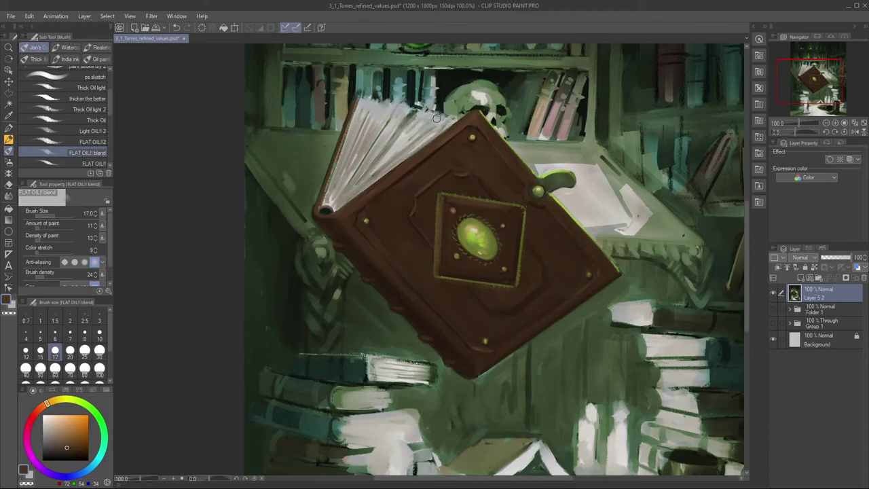
{"action": "left_click_drag", "start_coordinate": [387, 122], "coordinate": [352, 177]}
{"action": "key", "text": "bracketright"}
{"action": "key", "text": "bracketright"}
{"action": "scroll", "coordinate": [372, 66], "scroll_direction": "down", "scroll_amount": 2}
{"action": "scroll", "coordinate": [357, 69], "scroll_direction": "up", "scroll_amount": 2}
{"action": "scroll", "coordinate": [403, 370], "scroll_direction": "down", "scroll_amount": 1}
{"action": "scroll", "coordinate": [403, 370], "scroll_direction": "up", "scroll_amount": 2}
- Darken the leather along the jewel panel's trim in sampled dark brown with the FLAT OIL!! brush at size 6
{"action": "left_click", "coordinate": [74, 164]}
{"action": "left_click", "coordinate": [482, 117], "text": "alt"}
{"action": "key", "text": "bracketright"}
{"action": "key", "text": "bracketright"}
{"action": "mouse_move", "coordinate": [483, 119]}
{"action": "left_mouse_down"}
{"action": "mouse_move", "coordinate": [477, 210]}
{"action": "mouse_move", "coordinate": [575, 125]}
{"action": "left_mouse_up"}
{"action": "key", "text": "bracketright"}
{"action": "key", "text": "bracketright"}
{"action": "key", "text": "bracketright"}
{"action": "key", "text": "bracketleft"}
{"action": "key", "text": "bracketleft"}
{"action": "key", "text": "bracketleft"}
{"action": "key", "text": "bracketleft"}
{"action": "key", "text": "bracketleft"}
{"action": "left_click_drag", "start_coordinate": [479, 101], "coordinate": [602, 118]}
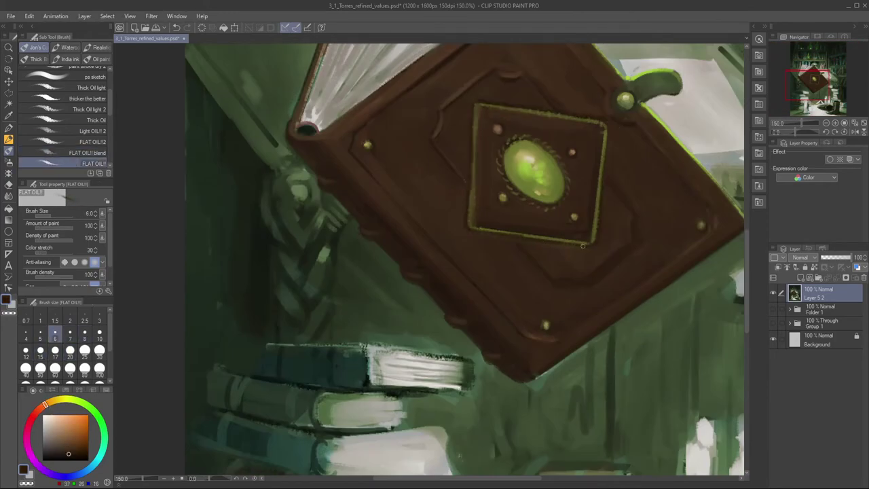
- Redraw the jewel panel's border as a crisp yellow-green line with the brush at size 3
{"action": "key", "text": "bracketleft"}
{"action": "key", "text": "bracketleft"}
{"action": "key", "text": "bracketleft"}
{"action": "left_click", "coordinate": [475, 110], "text": "alt"}
{"action": "left_click_drag", "start_coordinate": [604, 139], "coordinate": [603, 123]}
- Draw curling yellow-green scrollwork around the four corner studs of the cover with the size 3 brush
{"action": "scroll", "coordinate": [417, 155], "scroll_direction": "up", "scroll_amount": 2}
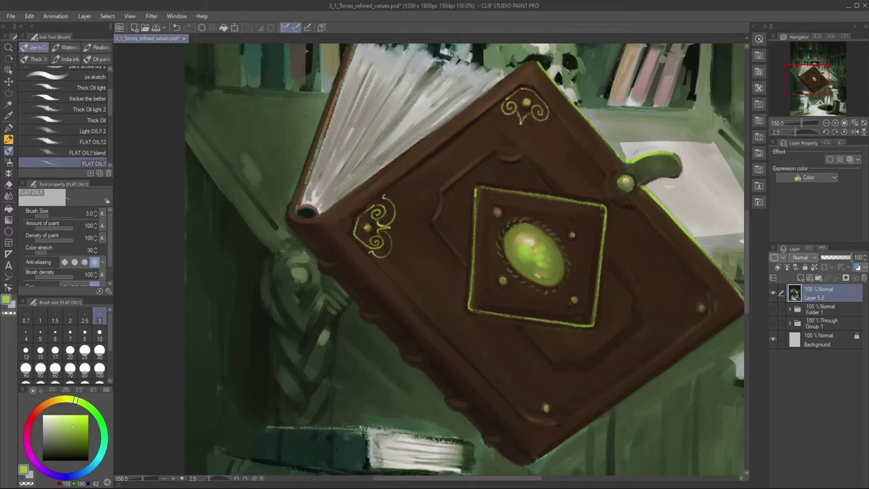
{"action": "left_click_drag", "start_coordinate": [522, 125], "coordinate": [551, 122]}
{"action": "left_click_drag", "start_coordinate": [376, 343], "coordinate": [359, 289]}
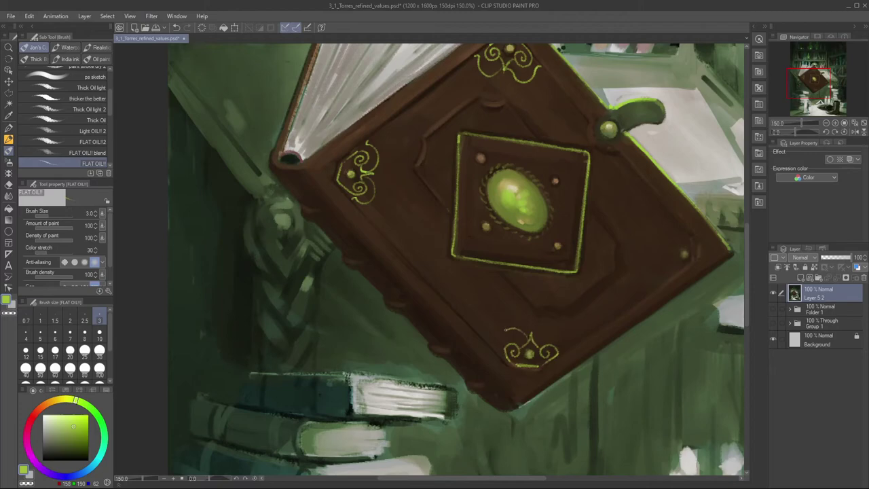
{"action": "scroll", "coordinate": [401, 280], "scroll_direction": "down", "scroll_amount": 2}
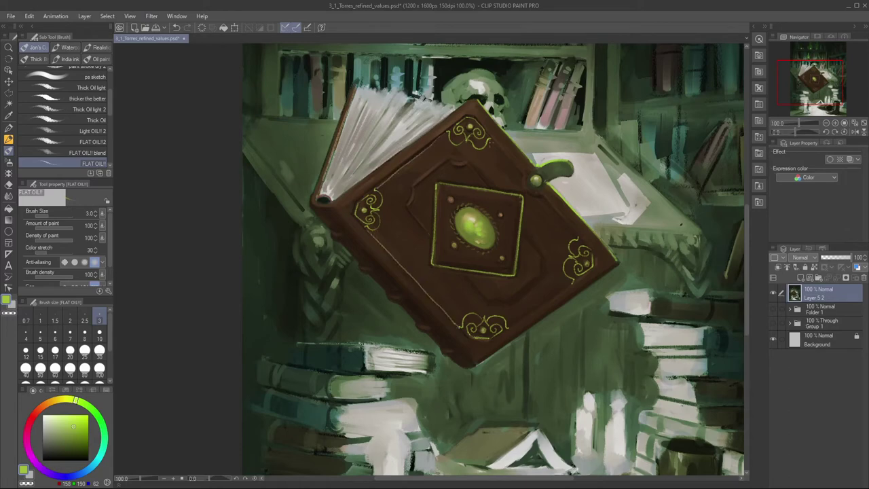
- Trace thin yellow-green lines connecting the corner ornaments and along the raised frame around the jewel panel
{"action": "left_click_drag", "start_coordinate": [518, 328], "coordinate": [577, 302]}
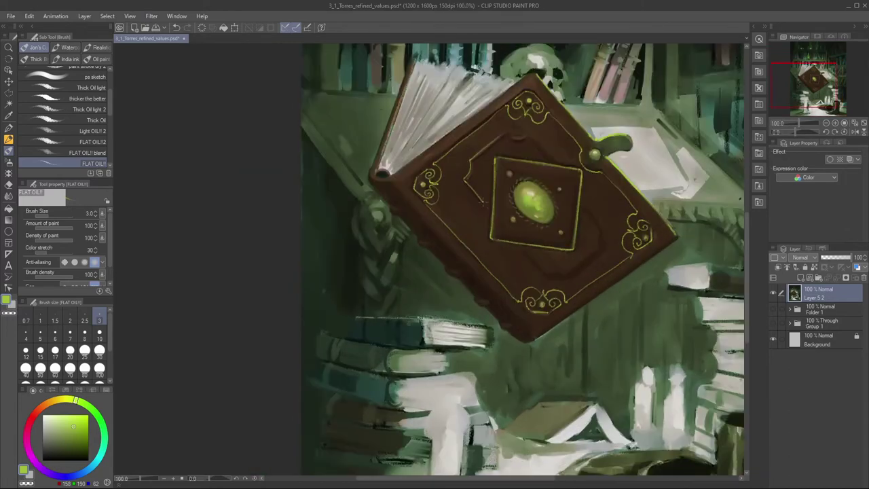
{"action": "scroll", "coordinate": [606, 227], "scroll_direction": "down", "scroll_amount": 1}
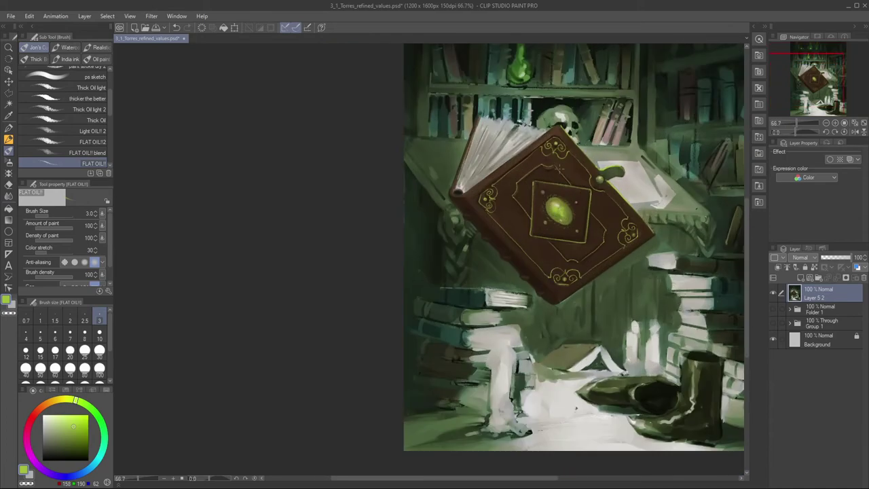
- Paint small lighter brown highlights on the spine's raised bands with the FLAT OIL!! brush at size 7
{"action": "left_click", "coordinate": [529, 242], "text": "alt"}
{"action": "key", "text": "]"}
{"action": "key", "text": "]"}
{"action": "key", "text": "]"}
{"action": "key", "text": "]"}
{"action": "key", "text": "]"}
{"action": "key", "text": "]"}
{"action": "key", "text": "]"}
{"action": "key", "text": "]"}
{"action": "key", "text": "]"}
{"action": "key", "text": "]"}
{"action": "key", "text": "]"}
{"action": "key", "text": "]"}
{"action": "key", "text": "["}
{"action": "key", "text": "["}
{"action": "key", "text": "["}
{"action": "key", "text": "["}
{"action": "key", "text": "["}
{"action": "key", "text": "["}
{"action": "key", "text": "["}
{"action": "key", "text": "["}
{"action": "key", "text": "["}
{"action": "key", "text": "["}
{"action": "key", "text": "["}
{"action": "key", "text": "bracketright"}
{"action": "key", "text": "bracketright"}
{"action": "key", "text": "bracketright"}
{"action": "key", "text": "bracketright"}
{"action": "key", "text": "bracketright"}
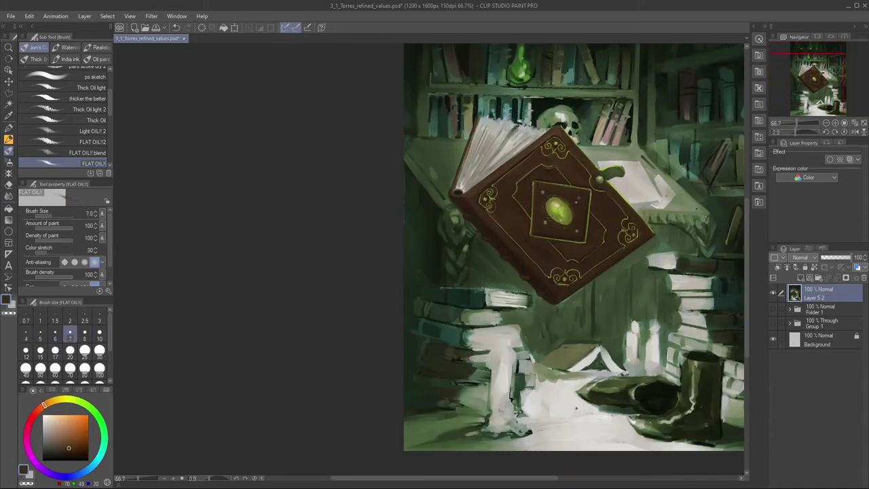
{"action": "left_click", "coordinate": [464, 219], "text": "alt"}
{"action": "left_click", "coordinate": [474, 216], "text": "alt"}
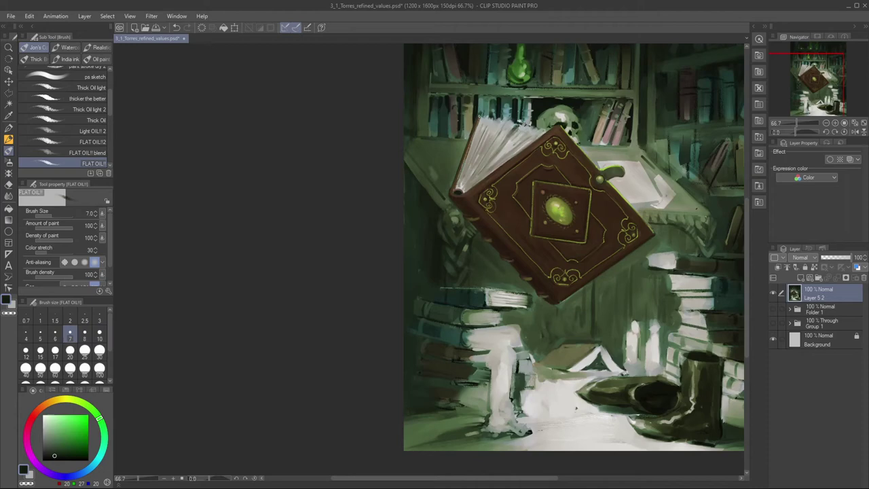
- Tidy the lower spine bands and their outer edge with sampled dark green at brush size 8
{"action": "left_click", "coordinate": [534, 307], "text": "alt"}
{"action": "key", "text": "bracketright"}
{"action": "key", "text": "bracketright"}
{"action": "key", "text": "bracketright"}
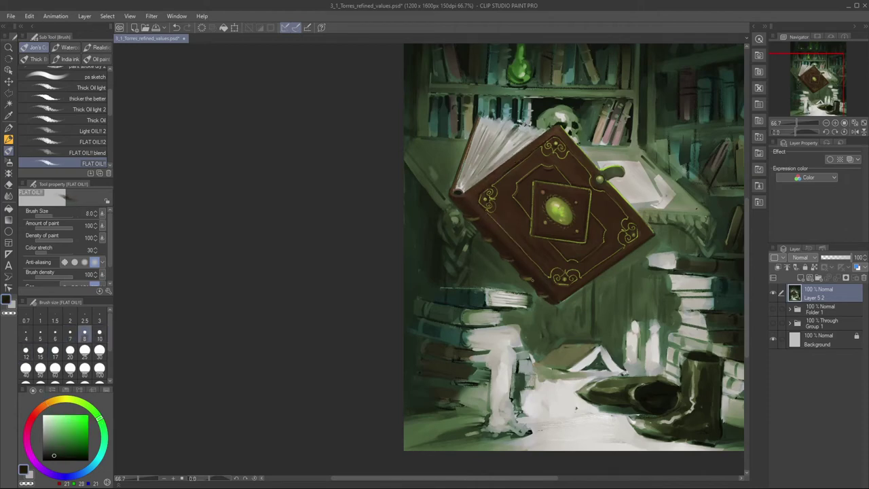
- Repaint the background between the two candles and the right-hand book stack with sampled greens
{"action": "key", "text": "bracketright"}
{"action": "key", "text": "bracketright"}
{"action": "key", "text": "bracketleft"}
{"action": "key", "text": "bracketleft"}
{"action": "key", "text": "bracketleft"}
{"action": "key", "text": "bracketleft"}
{"action": "left_click", "coordinate": [604, 319], "text": "alt"}
{"action": "key", "text": "bracketright"}
{"action": "key", "text": "bracketright"}
{"action": "left_click", "coordinate": [659, 299], "text": "alt"}
{"action": "key", "text": "bracketright"}
{"action": "key", "text": "bracketleft"}
{"action": "key", "text": "bracketleft"}
{"action": "key", "text": "bracketright"}
{"action": "mouse_move", "coordinate": [663, 283]}
{"action": "left_mouse_down"}
{"action": "mouse_move", "coordinate": [672, 319]}
{"action": "mouse_move", "coordinate": [648, 355]}
{"action": "left_mouse_up"}
- Clean up the shapes of the two candles using sampled pale candle colour and the surrounding dark green
{"action": "left_click", "coordinate": [653, 347], "text": "alt"}
{"action": "key", "text": "bracketright"}
{"action": "key", "text": "bracketright"}
{"action": "left_click", "coordinate": [616, 334], "text": "alt"}
{"action": "key", "text": "bracketleft"}
{"action": "key", "text": "bracketleft"}
{"action": "key", "text": "bracketleft"}
{"action": "key", "text": "bracketleft"}
{"action": "key", "text": "bracketright"}
{"action": "left_click", "coordinate": [634, 347], "text": "alt"}
- Tidy the outer edge of the small open book's cover with dark green sampled from the background
{"action": "left_click", "coordinate": [598, 330], "text": "alt"}
{"action": "key", "text": "bracketright"}
{"action": "key", "text": "bracketright"}
{"action": "key", "text": "bracketright"}
{"action": "key", "text": "bracketleft"}
{"action": "mouse_move", "coordinate": [599, 342]}
{"action": "left_mouse_down"}
{"action": "mouse_move", "coordinate": [553, 350]}
{"action": "mouse_move", "coordinate": [545, 379]}
{"action": "left_mouse_up"}
- Refine the small open book's brown cover and pale pages with colours sampled from the book
{"action": "left_click", "coordinate": [569, 358], "text": "alt"}
{"action": "left_click", "coordinate": [598, 363], "text": "alt"}
{"action": "key", "text": "bracketleft"}
{"action": "key", "text": "bracketleft"}
{"action": "key", "text": "bracketleft"}
{"action": "key", "text": "bracketleft"}
{"action": "left_click_drag", "start_coordinate": [598, 365], "coordinate": [585, 376]}
{"action": "left_click", "coordinate": [588, 365], "text": "alt"}
{"action": "left_click", "coordinate": [572, 370], "text": "alt"}
- Paint a vertical braided carving in lighter green on the background between the floating book and the small open book
{"action": "key", "text": "bracketright"}
{"action": "key", "text": "bracketright"}
{"action": "left_click", "coordinate": [604, 282], "text": "alt"}
{"action": "key", "text": "bracketleft"}
{"action": "key", "text": "bracketright"}
{"action": "key", "text": "bracketright"}
{"action": "key", "text": "bracketright"}
{"action": "key", "text": "bracketright"}
{"action": "key", "text": "bracketleft"}
{"action": "key", "text": "bracketright"}
{"action": "key", "text": "bracketleft"}
{"action": "key", "text": "bracketleft"}
{"action": "key", "text": "bracketright"}
{"action": "key", "text": "bracketright"}
{"action": "mouse_move", "coordinate": [610, 290]}
{"action": "left_mouse_down"}
{"action": "mouse_move", "coordinate": [619, 263]}
{"action": "mouse_move", "coordinate": [597, 302]}
{"action": "mouse_move", "coordinate": [594, 342]}
{"action": "left_mouse_up"}
- Define the individual leaf-like strands of the braided carving with small strokes of sampled green
{"action": "key", "text": "bracketleft"}
{"action": "key", "text": "bracketleft"}
{"action": "key", "text": "bracketleft"}
{"action": "key", "text": "bracketright"}
{"action": "key", "text": "bracketleft"}
{"action": "key", "text": "bracketleft"}
{"action": "key", "text": "bracketright"}
{"action": "key", "text": "bracketright"}
{"action": "key", "text": "bracketleft"}
{"action": "left_click", "coordinate": [590, 313], "text": "alt"}
{"action": "key", "text": "bracketleft"}
{"action": "key", "text": "bracketleft"}
{"action": "key", "text": "bracketleft"}
{"action": "key", "text": "bracketright"}
{"action": "key", "text": "bracketright"}
{"action": "key", "text": "bracketright"}
{"action": "key", "text": "bracketleft"}
{"action": "key", "text": "bracketright"}
{"action": "key", "text": "bracketright"}
{"action": "key", "text": "bracketleft"}
{"action": "left_click_drag", "start_coordinate": [605, 311], "coordinate": [597, 326]}
{"action": "mouse_move", "coordinate": [606, 328]}
{"action": "left_mouse_down"}
{"action": "mouse_move", "coordinate": [593, 284]}
{"action": "mouse_move", "coordinate": [593, 339]}
{"action": "left_mouse_up"}
{"action": "key", "text": "bracketleft"}
{"action": "key", "text": "bracketleft"}
{"action": "left_click", "coordinate": [590, 332], "text": "alt"}
- Lay in a lighter muted green glow on the background above the two candles
{"action": "key", "text": "bracketright"}
{"action": "key", "text": "bracketright"}
{"action": "key", "text": "bracketright"}
{"action": "key", "text": "bracketright"}
{"action": "key", "text": "bracketright"}
{"action": "key", "text": "bracketright"}
{"action": "left_click", "coordinate": [673, 292], "text": "alt"}
{"action": "left_click", "coordinate": [60, 438]}
{"action": "key", "text": "bracketright"}
{"action": "key", "text": "bracketright"}
{"action": "mouse_move", "coordinate": [639, 302]}
{"action": "left_mouse_down"}
{"action": "mouse_move", "coordinate": [623, 321]}
{"action": "mouse_move", "coordinate": [663, 322]}
{"action": "mouse_move", "coordinate": [667, 305]}
{"action": "left_mouse_up"}
- Extend the green glow around the sides of the candles and switch to the FLAT OIL!! blend brush at size 20
{"action": "key", "text": "bracketleft"}
{"action": "key", "text": "bracketleft"}
{"action": "key", "text": "bracketleft"}
{"action": "key", "text": "bracketleft"}
{"action": "key", "text": "bracketleft"}
{"action": "key", "text": "bracketright"}
{"action": "key", "text": "bracketright"}
{"action": "key", "text": "bracketright"}
{"action": "key", "text": "bracketright"}
{"action": "key", "text": "bracketright"}
{"action": "left_click_drag", "start_coordinate": [664, 301], "coordinate": [619, 323]}
{"action": "key", "text": "bracketleft"}
{"action": "key", "text": "bracketleft"}
{"action": "key", "text": "comma"}
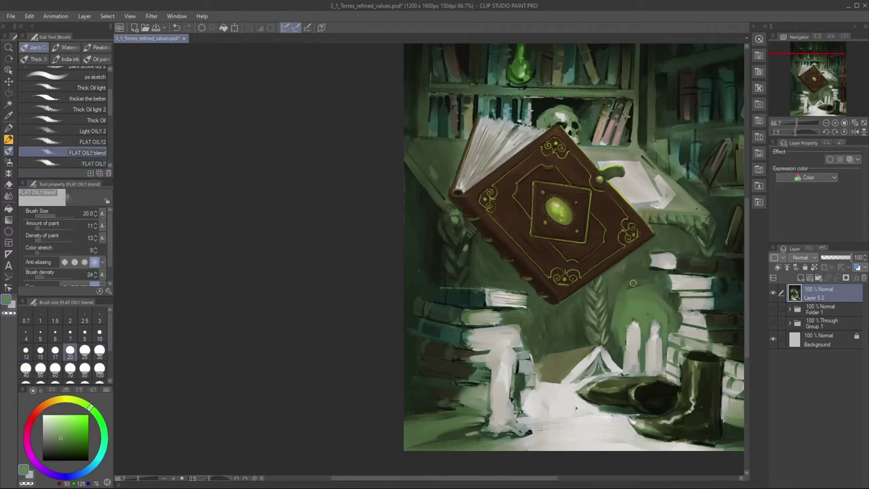
- Mirror the canvas view horizontally and switch to the FLAT OIL!! brush for detailing the two candles
{"action": "left_click_drag", "start_coordinate": [477, 351], "coordinate": [458, 374]}
{"action": "left_click", "coordinate": [130, 17]}
{"action": "mouse_move", "coordinate": [150, 29]}
{"action": "left_click", "coordinate": [285, 87]}
{"action": "scroll", "coordinate": [521, 415], "scroll_direction": "up", "scroll_amount": 1}
{"action": "left_click_drag", "start_coordinate": [521, 415], "coordinate": [479, 379]}
{"action": "left_click", "coordinate": [64, 164]}
- Paint small light-green flames on both candles with a fine FLAT OIL!! brush
{"action": "left_click", "coordinate": [477, 329], "text": "alt"}
{"action": "left_click", "coordinate": [497, 328], "text": "alt"}
{"action": "key", "text": "bracketleft"}
{"action": "key", "text": "bracketleft"}
{"action": "key", "text": "bracketleft"}
{"action": "key", "text": "bracketleft"}
{"action": "key", "text": "bracketleft"}
{"action": "key", "text": "bracketleft"}
{"action": "key", "text": "bracketleft"}
{"action": "key", "text": "bracketleft"}
{"action": "key", "text": "bracketright"}
{"action": "key", "text": "bracketleft"}
{"action": "key", "text": "bracketright"}
{"action": "key", "text": "bracketright"}
{"action": "key", "text": "bracketright"}
{"action": "key", "text": "bracketright"}
{"action": "key", "text": "bracketright"}
{"action": "key", "text": "bracketright"}
{"action": "key", "text": "bracketright"}
{"action": "left_click", "coordinate": [440, 281], "text": "alt"}
{"action": "left_click", "coordinate": [90, 407]}
{"action": "left_click", "coordinate": [56, 419]}
{"action": "key", "text": "bracketleft"}
{"action": "key", "text": "bracketleft"}
{"action": "key", "text": "bracketleft"}
{"action": "key", "text": "bracketleft"}
{"action": "key", "text": "bracketleft"}
{"action": "mouse_move", "coordinate": [471, 264]}
{"action": "left_mouse_down"}
{"action": "mouse_move", "coordinate": [471, 274]}
{"action": "mouse_move", "coordinate": [440, 274]}
{"action": "mouse_move", "coordinate": [451, 303]}
{"action": "left_mouse_up"}
- Brighten the flame cores with near-white and work small sampled strokes from the flames down onto the candles
{"action": "key", "text": "bracketright"}
{"action": "key", "text": "bracketright"}
{"action": "left_click", "coordinate": [450, 280], "text": "alt"}
{"action": "left_click", "coordinate": [445, 295], "text": "alt"}
{"action": "left_click", "coordinate": [440, 268], "text": "alt"}
{"action": "left_click", "coordinate": [43, 415]}
{"action": "key", "text": "bracketleft"}
{"action": "key", "text": "bracketleft"}
{"action": "key", "text": "bracketleft"}
{"action": "key", "text": "bracketleft"}
{"action": "key", "text": "bracketleft"}
{"action": "key", "text": "bracketleft"}
{"action": "left_click_drag", "start_coordinate": [439, 264], "coordinate": [440, 272]}
{"action": "left_click", "coordinate": [440, 269], "text": "alt"}
{"action": "key", "text": "bracketright"}
{"action": "key", "text": "bracketright"}
{"action": "key", "text": "bracketright"}
{"action": "mouse_move", "coordinate": [470, 262]}
{"action": "left_mouse_down"}
{"action": "mouse_move", "coordinate": [492, 305]}
{"action": "mouse_move", "coordinate": [453, 304]}
{"action": "left_mouse_up"}
- Lay broader lighter green glow strokes above and along both sides of the candle flames
{"action": "key", "text": "bracketright"}
{"action": "key", "text": "bracketright"}
{"action": "key", "text": "bracketright"}
{"action": "key", "text": "bracketright"}
{"action": "left_click_drag", "start_coordinate": [451, 237], "coordinate": [484, 235]}
{"action": "left_click_drag", "start_coordinate": [441, 235], "coordinate": [417, 279]}
{"action": "left_click_drag", "start_coordinate": [504, 244], "coordinate": [507, 278]}
- Soften the green glow around the flames into the background using FLAT OIL!! blend at size 30
{"action": "key", "text": "bracketleft"}
{"action": "key", "text": "bracketleft"}
{"action": "key", "text": "bracketleft"}
{"action": "key", "text": "bracketleft"}
{"action": "key", "text": "bracketright"}
{"action": "key", "text": "bracketright"}
{"action": "key", "text": "bracketright"}
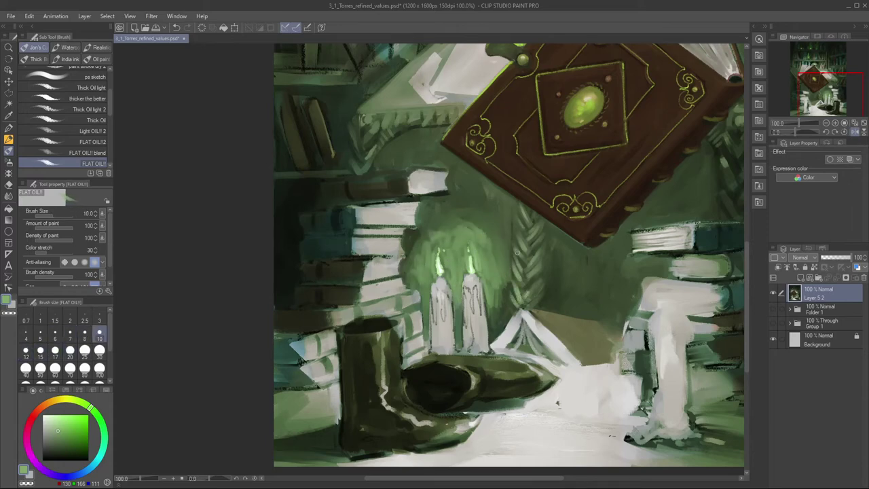
{"action": "key", "text": "bracketright"}
{"action": "key", "text": "bracketright"}
{"action": "key", "text": "comma"}
{"action": "left_click_drag", "start_coordinate": [489, 231], "coordinate": [440, 232]}
{"action": "key", "text": "bracketright"}
{"action": "key", "text": "bracketright"}
{"action": "left_click_drag", "start_coordinate": [440, 233], "coordinate": [415, 258]}
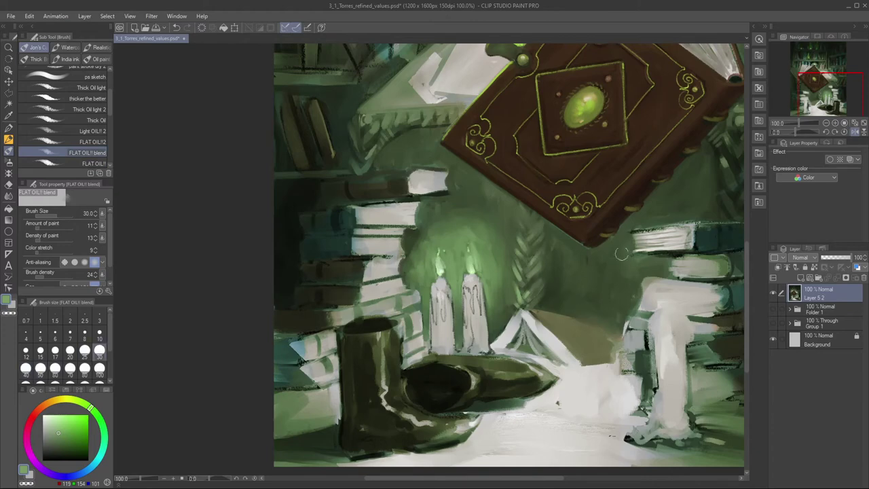
- Switch back to FLAT OIL!! and repaint the candle bodies with sampled pale tones
{"action": "key", "text": "period"}
{"action": "key", "text": "bracketright"}
{"action": "key", "text": "bracketright"}
{"action": "left_click", "coordinate": [472, 287], "text": "alt"}
{"action": "left_click", "coordinate": [428, 314], "text": "alt"}
{"action": "key", "text": "bracketright"}
{"action": "left_click_drag", "start_coordinate": [434, 307], "coordinate": [434, 349]}
- Brighten the tops of both candles with pale green-white and refine the outer candle's edge with a sampled tone
{"action": "key", "text": "bracketleft"}
{"action": "left_click", "coordinate": [474, 274], "text": "alt"}
{"action": "left_click_drag", "start_coordinate": [480, 268], "coordinate": [477, 281]}
{"action": "key", "text": "bracketleft"}
{"action": "key", "text": "bracketleft"}
{"action": "key", "text": "bracketleft"}
{"action": "key", "text": "bracketright"}
{"action": "key", "text": "bracketright"}
{"action": "key", "text": "bracketright"}
{"action": "left_click_drag", "start_coordinate": [436, 282], "coordinate": [449, 278]}
{"action": "key", "text": "bracketleft"}
{"action": "left_click", "coordinate": [475, 273], "text": "alt"}
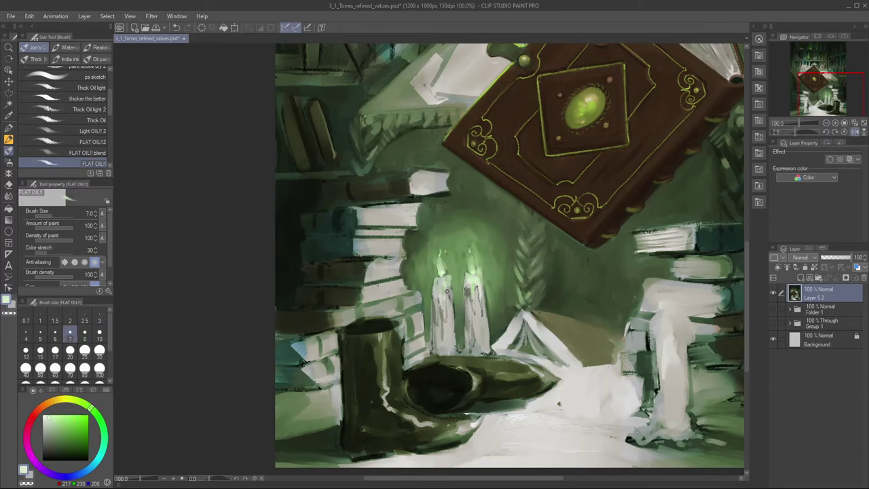
{"action": "key", "text": "bracketright"}
{"action": "left_click", "coordinate": [490, 305], "text": "alt"}
{"action": "left_click_drag", "start_coordinate": [486, 280], "coordinate": [488, 336]}
- Define the upper edge of the braided carving beside the candles with fine strokes of sampled dark green
{"action": "key", "text": "bracketright"}
{"action": "key", "text": "bracketright"}
{"action": "key", "text": "bracketright"}
{"action": "key", "text": "bracketright"}
{"action": "key", "text": "bracketright"}
{"action": "key", "text": "bracketright"}
{"action": "key", "text": "bracketleft"}
{"action": "key", "text": "bracketleft"}
{"action": "key", "text": "bracketleft"}
{"action": "key", "text": "bracketleft"}
{"action": "key", "text": "bracketleft"}
{"action": "key", "text": "bracketleft"}
{"action": "key", "text": "bracketleft"}
{"action": "left_click", "coordinate": [518, 262], "text": "alt"}
{"action": "left_click_drag", "start_coordinate": [521, 234], "coordinate": [524, 258]}
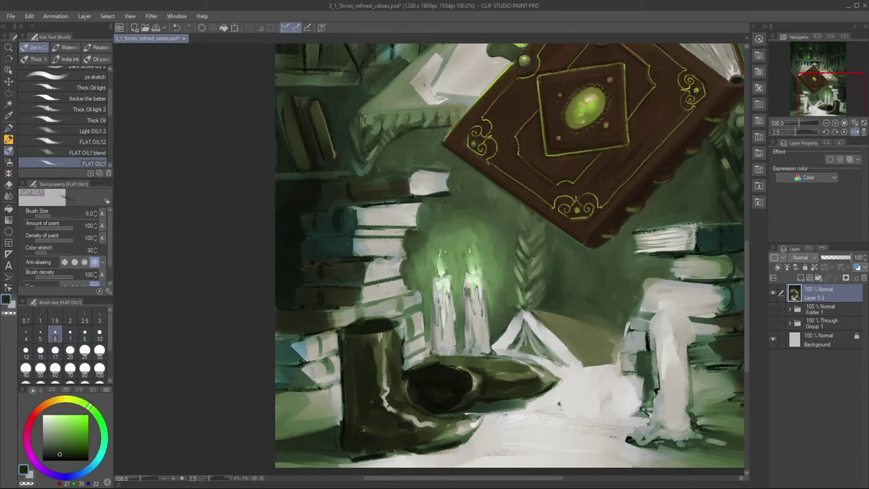
- Reshape the lower and middle strands of the braided carving with sampled green strokes
{"action": "left_click", "coordinate": [513, 288], "text": "alt"}
{"action": "key", "text": "bracketright"}
{"action": "key", "text": "bracketright"}
{"action": "key", "text": "bracketright"}
{"action": "key", "text": "bracketright"}
{"action": "key", "text": "bracketright"}
{"action": "key", "text": "bracketright"}
{"action": "left_click_drag", "start_coordinate": [516, 289], "coordinate": [529, 303]}
{"action": "key", "text": "bracketright"}
{"action": "key", "text": "bracketleft"}
{"action": "key", "text": "bracketleft"}
{"action": "key", "text": "bracketleft"}
{"action": "left_click_drag", "start_coordinate": [532, 265], "coordinate": [525, 287]}
- Refine the strands at the top of the braided carving and darken the gaps between its middle strands
{"action": "key", "text": "bracketright"}
{"action": "key", "text": "bracketright"}
{"action": "key", "text": "bracketright"}
{"action": "left_click", "coordinate": [536, 288], "text": "alt"}
{"action": "key", "text": "bracketleft"}
{"action": "key", "text": "bracketleft"}
{"action": "key", "text": "bracketleft"}
{"action": "key", "text": "bracketright"}
{"action": "left_click_drag", "start_coordinate": [529, 226], "coordinate": [526, 220]}
{"action": "key", "text": "bracketleft"}
{"action": "key", "text": "bracketleft"}
{"action": "left_click", "coordinate": [524, 271], "text": "alt"}
{"action": "left_click_drag", "start_coordinate": [525, 273], "coordinate": [527, 277]}
{"action": "key", "text": "bracketright"}
{"action": "key", "text": "bracketright"}
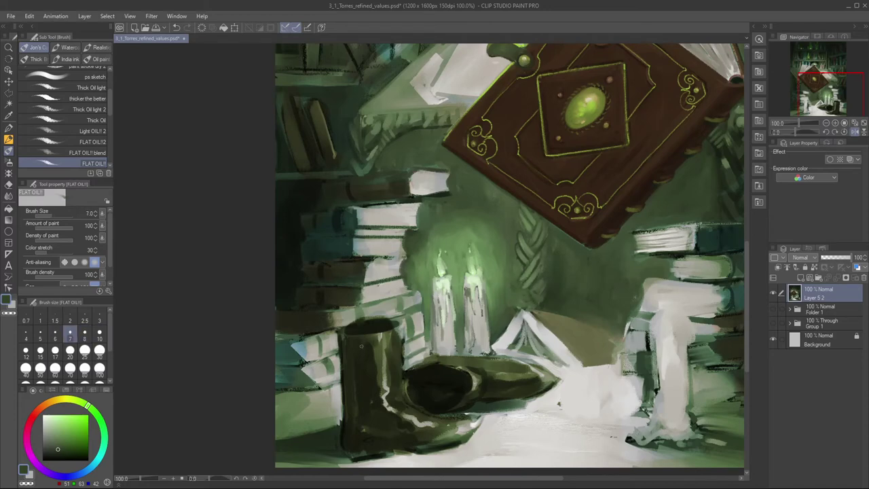
- Refine the lower strands of the braided carving beside the candles with sampled light and dark greens
{"action": "key", "text": "bracketright"}
{"action": "key", "text": "bracketright"}
{"action": "key", "text": "bracketright"}
{"action": "key", "text": "bracketright"}
{"action": "key", "text": "bracketright"}
{"action": "key", "text": "bracketright"}
{"action": "left_click", "coordinate": [554, 270], "text": "alt"}
{"action": "left_click", "coordinate": [541, 260], "text": "alt"}
{"action": "key", "text": "bracketleft"}
{"action": "key", "text": "bracketleft"}
{"action": "key", "text": "bracketleft"}
{"action": "key", "text": "bracketleft"}
{"action": "key", "text": "bracketleft"}
{"action": "key", "text": "bracketright"}
{"action": "left_click_drag", "start_coordinate": [541, 263], "coordinate": [540, 275]}
{"action": "key", "text": "bracketleft"}
- Paint fine vertical strokes of sampled green into the glowing background above and beside the candle flames
{"action": "left_click", "coordinate": [477, 279], "text": "alt"}
{"action": "key", "text": "bracketleft"}
{"action": "key", "text": "bracketleft"}
{"action": "key", "text": "bracketleft"}
{"action": "key", "text": "bracketleft"}
{"action": "left_click", "coordinate": [497, 201], "text": "alt"}
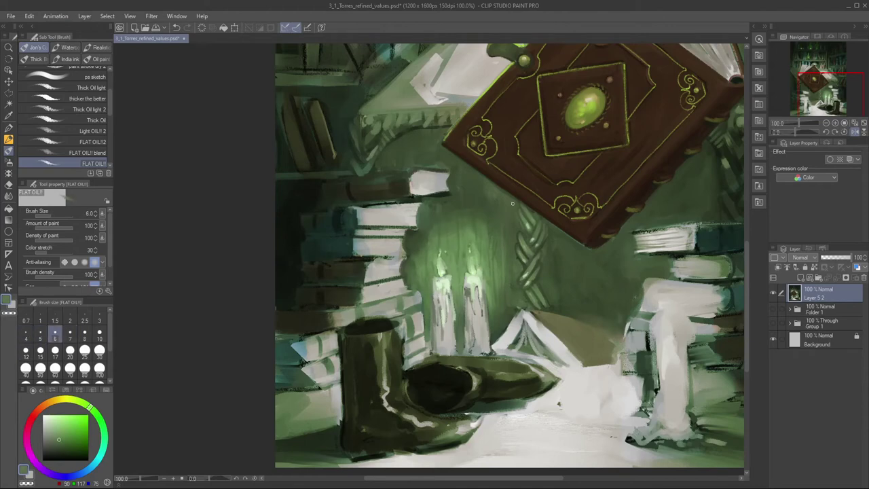
{"action": "key", "text": "bracketright"}
{"action": "left_click_drag", "start_coordinate": [479, 264], "coordinate": [481, 239]}
{"action": "left_click_drag", "start_coordinate": [453, 279], "coordinate": [454, 241]}
- Shade the upper part of the inner candle with sampled mid-green strokes
{"action": "key", "text": "bracketleft"}
{"action": "key", "text": "bracketleft"}
{"action": "left_click", "coordinate": [474, 269], "text": "alt"}
{"action": "key", "text": "bracketright"}
{"action": "key", "text": "bracketright"}
{"action": "key", "text": "bracketright"}
{"action": "key", "text": "bracketright"}
{"action": "key", "text": "bracketright"}
{"action": "key", "text": "bracketright"}
{"action": "left_click_drag", "start_coordinate": [471, 273], "coordinate": [471, 294]}
{"action": "key", "text": "bracketleft"}
{"action": "key", "text": "bracketleft"}
{"action": "key", "text": "bracketleft"}
{"action": "key", "text": "bracketleft"}
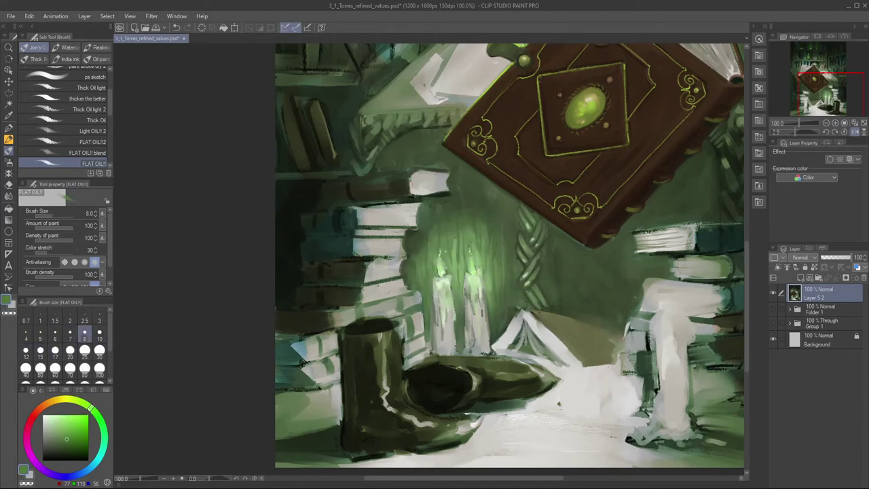
- Rework the bodies of both candles with sampled green tones, covering their rough dark marks
{"action": "left_click_drag", "start_coordinate": [450, 330], "coordinate": [450, 355]}
{"action": "key", "text": "bracketleft"}
{"action": "key", "text": "bracketleft"}
{"action": "left_click", "coordinate": [451, 305], "text": "alt"}
{"action": "key", "text": "bracketleft"}
{"action": "key", "text": "bracketleft"}
{"action": "key", "text": "bracketleft"}
{"action": "key", "text": "bracketleft"}
{"action": "left_click", "coordinate": [479, 299], "text": "alt"}
{"action": "mouse_move", "coordinate": [434, 281]}
{"action": "left_mouse_down"}
{"action": "mouse_move", "coordinate": [433, 305]}
{"action": "mouse_move", "coordinate": [471, 337]}
{"action": "left_mouse_up"}
- Soften the candle bodies and surrounding glow with the FLAT OIL!! blend brush
{"action": "key", "text": "bracketright"}
{"action": "key", "text": "bracketleft"}
{"action": "key", "text": "comma"}
{"action": "left_click_drag", "start_coordinate": [442, 302], "coordinate": [448, 348]}
{"action": "key", "text": "bracketright"}
{"action": "key", "text": "bracketright"}
{"action": "key", "text": "bracketright"}
{"action": "key", "text": "bracketright"}
{"action": "key", "text": "bracketleft"}
{"action": "key", "text": "bracketleft"}
{"action": "key", "text": "bracketleft"}
{"action": "key", "text": "bracketleft"}
{"action": "key", "text": "bracketleft"}
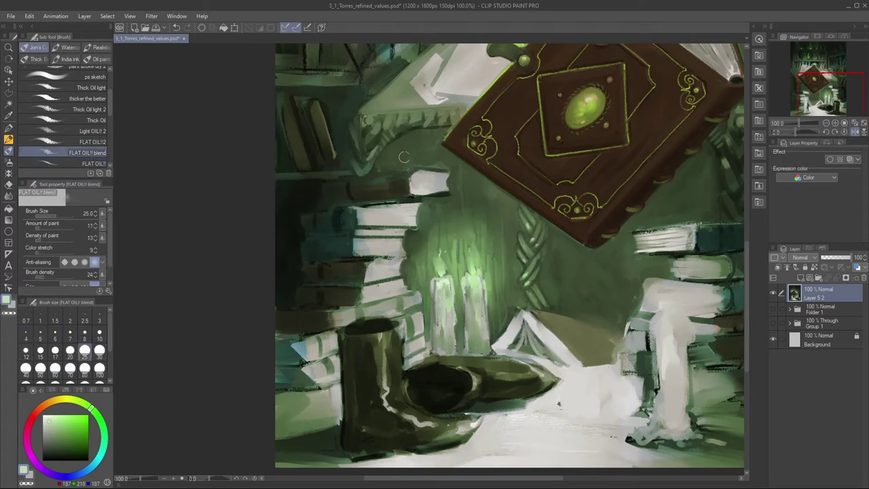
{"action": "scroll", "coordinate": [506, 317], "scroll_direction": "down", "scroll_amount": 2}
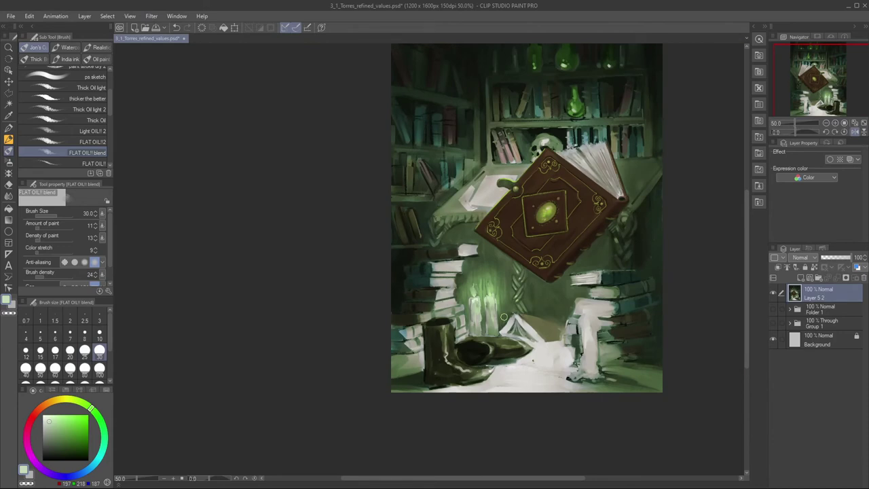
{"action": "scroll", "coordinate": [504, 317], "scroll_direction": "up", "scroll_amount": 1}
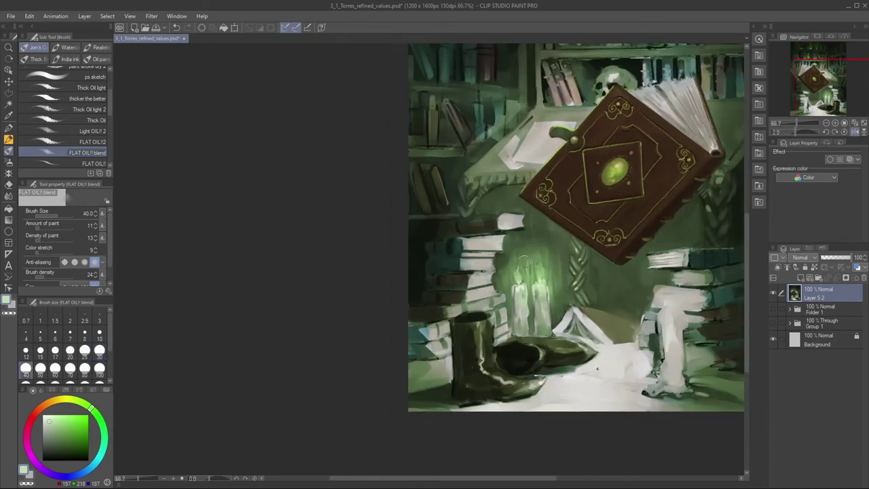
- Paint bright green flames on the candles with the opaque FLAT OIL!! brush and colour sampled from the candle
{"action": "key", "text": "period"}
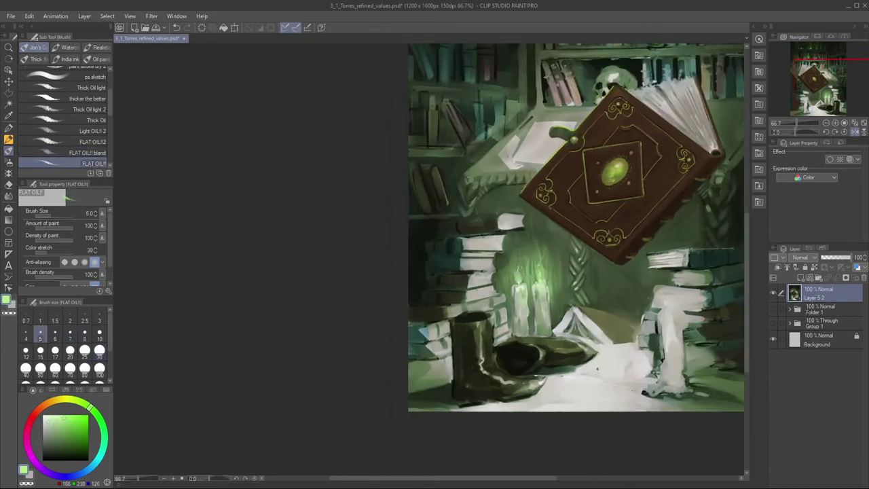
{"action": "key", "text": "bracketright"}
{"action": "key", "text": "bracketright"}
{"action": "left_click", "coordinate": [541, 297], "text": "alt"}
{"action": "key", "text": "bracketleft"}
{"action": "key", "text": "bracketleft"}
{"action": "key", "text": "bracketleft"}
{"action": "key", "text": "bracketleft"}
{"action": "key", "text": "bracketright"}
{"action": "key", "text": "bracketright"}
{"action": "key", "text": "bracketright"}
{"action": "key", "text": "bracketright"}
{"action": "key", "text": "bracketright"}
{"action": "key", "text": "bracketright"}
{"action": "key", "text": "bracketright"}
{"action": "key", "text": "bracketright"}
{"action": "key", "text": "bracketright"}
{"action": "key", "text": "bracketright"}
{"action": "key", "text": "bracketright"}
{"action": "key", "text": "bracketright"}
- Sharpen the candle flames against their glow using sampled background green and bright flame green
{"action": "left_click", "coordinate": [557, 245], "text": "alt"}
{"action": "key", "text": "bracketleft"}
{"action": "key", "text": "bracketleft"}
{"action": "key", "text": "bracketleft"}
{"action": "key", "text": "bracketleft"}
{"action": "key", "text": "bracketright"}
{"action": "key", "text": "bracketright"}
{"action": "key", "text": "bracketleft"}
{"action": "key", "text": "bracketleft"}
{"action": "key", "text": "bracketleft"}
{"action": "key", "text": "bracketleft"}
{"action": "key", "text": "bracketleft"}
{"action": "key", "text": "bracketleft"}
{"action": "key", "text": "bracketleft"}
{"action": "key", "text": "bracketleft"}
{"action": "key", "text": "bracketleft"}
{"action": "key", "text": "bracketleft"}
{"action": "left_click", "coordinate": [540, 273], "text": "alt"}
{"action": "key", "text": "bracketright"}
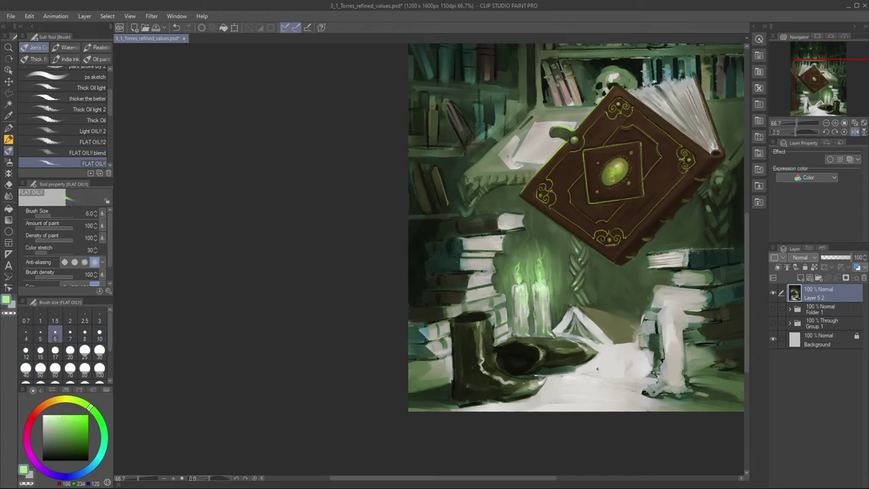
- Define the spine and raised bands of the top book in the stack beside the candles with sampled tones
{"action": "key", "text": "bracketleft"}
{"action": "key", "text": "bracketleft"}
{"action": "key", "text": "bracketright"}
{"action": "key", "text": "bracketright"}
{"action": "left_click", "coordinate": [478, 229], "text": "alt"}
{"action": "key", "text": "bracketright"}
{"action": "key", "text": "bracketright"}
{"action": "left_click", "coordinate": [468, 225], "text": "alt"}
{"action": "key", "text": "bracketleft"}
{"action": "key", "text": "bracketleft"}
{"action": "left_click", "coordinate": [448, 219], "text": "alt"}
{"action": "key", "text": "bracketleft"}
{"action": "key", "text": "bracketleft"}
{"action": "left_click", "coordinate": [490, 224], "text": "alt"}
{"action": "key", "text": "bracketright"}
{"action": "key", "text": "bracketright"}
{"action": "key", "text": "bracketright"}
{"action": "key", "text": "bracketright"}
{"action": "key", "text": "bracketright"}
{"action": "left_click", "coordinate": [490, 210], "text": "alt"}
{"action": "key", "text": "bracketright"}
{"action": "key", "text": "bracketright"}
- Tint the page block of the stack's top book with bright green sampled from the candle flame
{"action": "left_click", "coordinate": [538, 272], "text": "alt"}
{"action": "key", "text": "bracketleft"}
{"action": "key", "text": "bracketleft"}
{"action": "key", "text": "bracketleft"}
{"action": "key", "text": "bracketleft"}
{"action": "key", "text": "bracketleft"}
{"action": "key", "text": "bracketleft"}
{"action": "key", "text": "bracketright"}
{"action": "key", "text": "bracketright"}
{"action": "left_click_drag", "start_coordinate": [505, 219], "coordinate": [524, 229]}
{"action": "left_click", "coordinate": [513, 213], "text": "alt"}
{"action": "left_click", "coordinate": [514, 208], "text": "alt"}
- Refine the glowing page block of the stack's top book and clean its edges with tones sampled around it
{"action": "key", "text": "bracketleft"}
{"action": "key", "text": "bracketleft"}
{"action": "key", "text": "bracketleft"}
{"action": "key", "text": "bracketleft"}
{"action": "left_click", "coordinate": [515, 222], "text": "alt"}
{"action": "key", "text": "bracketright"}
{"action": "key", "text": "bracketright"}
{"action": "key", "text": "bracketright"}
{"action": "key", "text": "bracketleft"}
{"action": "key", "text": "bracketleft"}
{"action": "left_click", "coordinate": [505, 232], "text": "alt"}
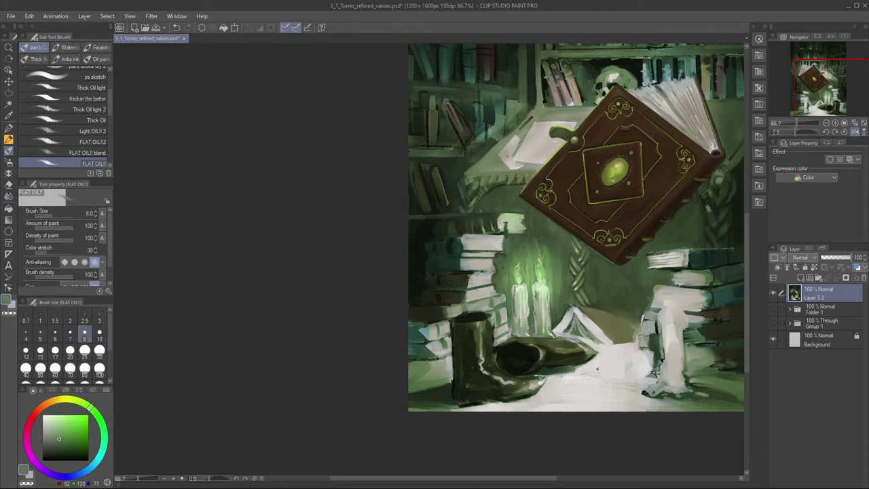
- Define the cover and spine of the stack's top book with small strokes of sampled dark and green tones
{"action": "key", "text": "bracketright"}
{"action": "left_click", "coordinate": [501, 222], "text": "alt"}
{"action": "key", "text": "bracketleft"}
{"action": "key", "text": "bracketleft"}
{"action": "left_click", "coordinate": [450, 215], "text": "alt"}
{"action": "key", "text": "bracketright"}
{"action": "key", "text": "bracketleft"}
{"action": "key", "text": "bracketleft"}
{"action": "key", "text": "bracketleft"}
- Brighten the tops of both candles below their flames with pale green, using a small FLAT OIL!! brush
{"action": "scroll", "coordinate": [405, 216], "scroll_direction": "down", "scroll_amount": 2}
{"action": "scroll", "coordinate": [406, 215], "scroll_direction": "up", "scroll_amount": 2}
{"action": "mouse_move", "coordinate": [469, 278]}
{"action": "left_mouse_down"}
{"action": "mouse_move", "coordinate": [452, 231]}
{"action": "mouse_move", "coordinate": [447, 239]}
{"action": "left_mouse_up"}
{"action": "left_click", "coordinate": [520, 245], "text": "alt"}
{"action": "key", "text": "bracketright"}
{"action": "key", "text": "bracketright"}
{"action": "key", "text": "bracketright"}
{"action": "key", "text": "bracketleft"}
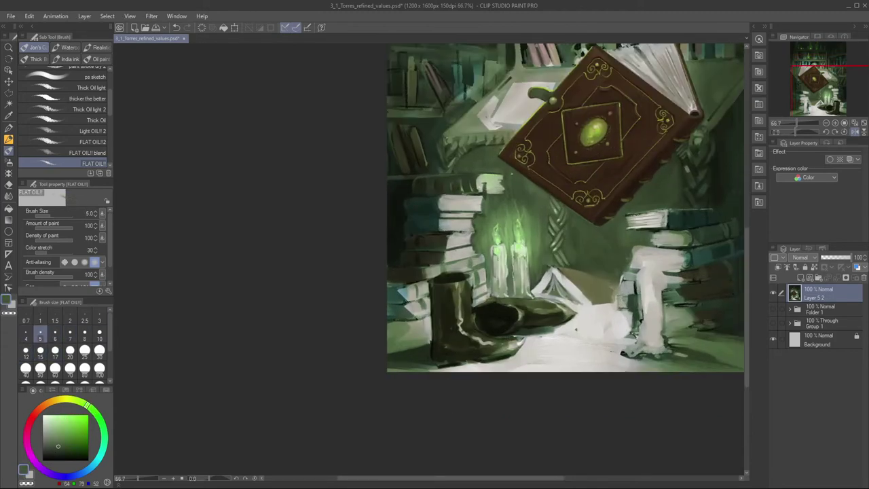
{"action": "key", "text": "bracketleft"}
{"action": "key", "text": "bracketleft"}
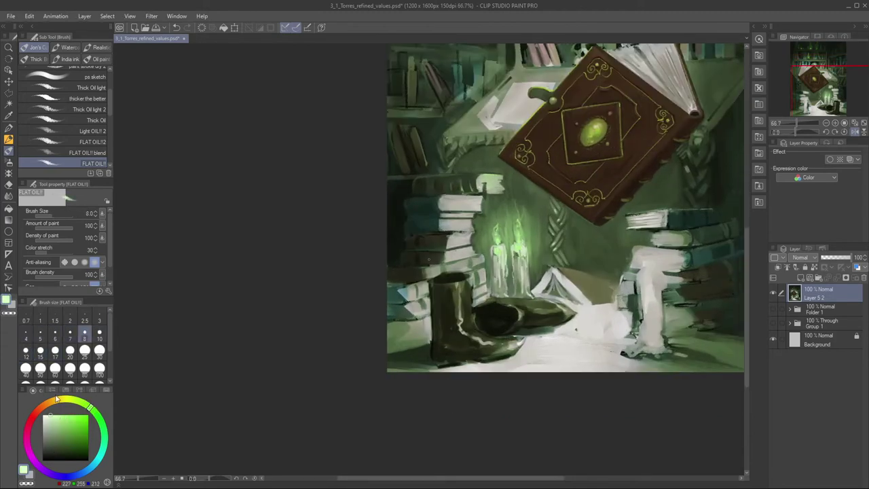
{"action": "key", "text": "bracketright"}
{"action": "key", "text": "bracketright"}
{"action": "key", "text": "bracketleft"}
{"action": "left_click", "coordinate": [519, 238], "text": "alt"}
{"action": "key", "text": "bracketleft"}
- Add bright green highlights to the gem and pale glints to the studs on the floating book's cover
{"action": "mouse_move", "coordinate": [519, 244]}
{"action": "left_mouse_down"}
{"action": "mouse_move", "coordinate": [495, 333]}
{"action": "mouse_move", "coordinate": [532, 281]}
{"action": "left_mouse_up"}
{"action": "key", "text": "bracketright"}
{"action": "key", "text": "bracketright"}
{"action": "key", "text": "bracketright"}
{"action": "key", "text": "bracketright"}
{"action": "key", "text": "bracketright"}
{"action": "key", "text": "bracketright"}
{"action": "left_click", "coordinate": [532, 280], "text": "alt"}
{"action": "key", "text": "bracketleft"}
{"action": "key", "text": "bracketleft"}
{"action": "key", "text": "bracketleft"}
{"action": "key", "text": "bracketleft"}
{"action": "key", "text": "bracketleft"}
{"action": "key", "text": "bracketleft"}
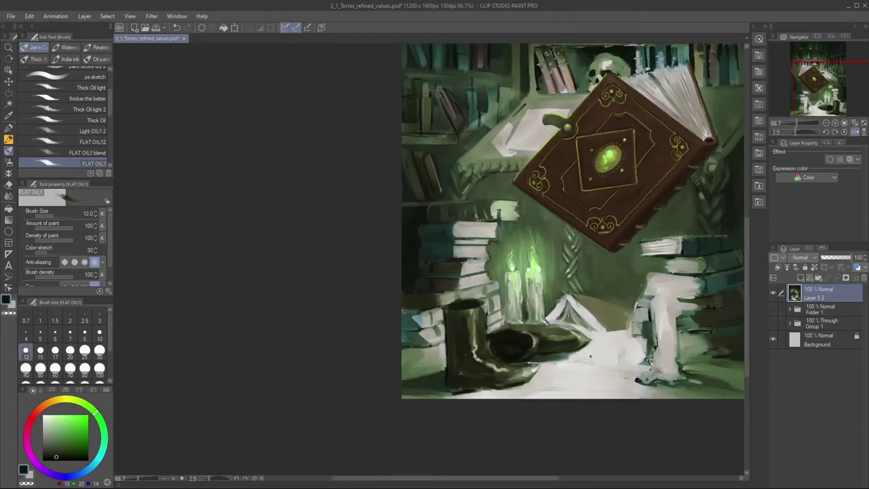
- Clean up the outline of the open book lying behind the boots with sampled background tones
{"action": "left_click", "coordinate": [488, 184], "text": "alt"}
{"action": "key", "text": "bracketright"}
{"action": "key", "text": "bracketright"}
{"action": "key", "text": "bracketright"}
{"action": "left_click", "coordinate": [584, 295], "text": "alt"}
{"action": "left_click", "coordinate": [633, 303], "text": "alt"}
{"action": "key", "text": "bracketleft"}
{"action": "key", "text": "bracketleft"}
{"action": "key", "text": "bracketleft"}
{"action": "key", "text": "bracketleft"}
{"action": "key", "text": "bracketleft"}
{"action": "key", "text": "bracketleft"}
{"action": "key", "text": "bracketleft"}
{"action": "key", "text": "bracketleft"}
{"action": "key", "text": "bracketleft"}
{"action": "key", "text": "bracketleft"}
- Paint the open book's fanned pages and spine edge with sampled tones in varying small brush sizes
{"action": "left_click", "coordinate": [630, 315], "text": "alt"}
{"action": "key", "text": "bracketleft"}
{"action": "key", "text": "bracketleft"}
{"action": "key", "text": "bracketleft"}
{"action": "key", "text": "bracketright"}
{"action": "key", "text": "bracketright"}
{"action": "key", "text": "bracketright"}
{"action": "key", "text": "bracketright"}
{"action": "key", "text": "bracketright"}
{"action": "key", "text": "bracketright"}
{"action": "key", "text": "bracketleft"}
{"action": "key", "text": "bracketleft"}
{"action": "key", "text": "bracketleft"}
{"action": "key", "text": "bracketleft"}
{"action": "key", "text": "bracketleft"}
{"action": "key", "text": "bracketleft"}
{"action": "key", "text": "bracketright"}
{"action": "key", "text": "bracketright"}
{"action": "key", "text": "bracketright"}
{"action": "key", "text": "bracketright"}
{"action": "key", "text": "bracketright"}
{"action": "key", "text": "bracketleft"}
{"action": "left_click", "coordinate": [569, 313], "text": "alt"}
- Round off the standing boot's toe using tones sampled from the table and the boot
{"action": "left_click", "coordinate": [544, 373], "text": "alt"}
{"action": "left_click_drag", "start_coordinate": [539, 363], "coordinate": [528, 375]}
{"action": "left_click", "coordinate": [521, 370], "text": "alt"}
- Reshape the end of the fallen boot into a rounded form with larger strokes of sampled boot colour
{"action": "key", "text": "bracketright"}
{"action": "key", "text": "bracketright"}
{"action": "key", "text": "bracketright"}
{"action": "key", "text": "bracketright"}
{"action": "key", "text": "bracketright"}
{"action": "key", "text": "bracketright"}
{"action": "key", "text": "bracketright"}
{"action": "left_click_drag", "start_coordinate": [572, 332], "coordinate": [581, 344]}
{"action": "key", "text": "bracketleft"}
{"action": "key", "text": "bracketleft"}
{"action": "key", "text": "bracketleft"}
{"action": "key", "text": "bracketleft"}
{"action": "key", "text": "bracketleft"}
{"action": "left_click", "coordinate": [546, 339], "text": "alt"}
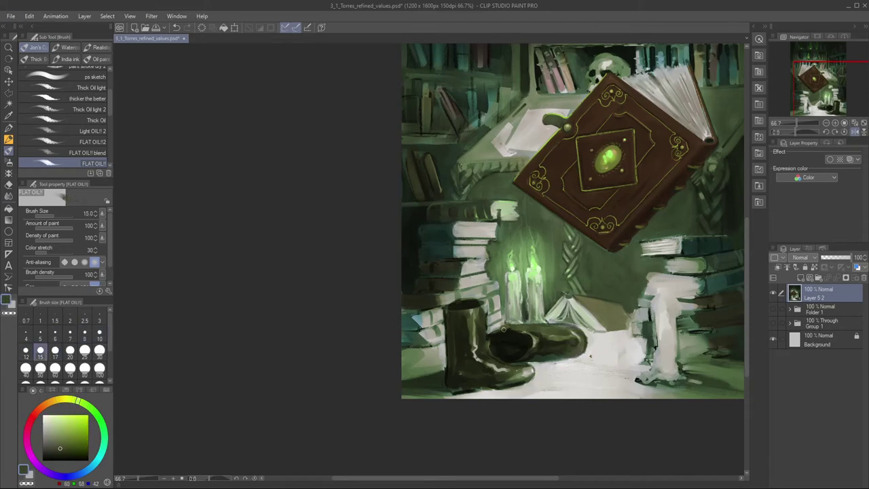
- Sharpen the fallen boot's upper edge where it meets the candles and books, using a tone sampled there
{"action": "left_click", "coordinate": [503, 329], "text": "alt"}
{"action": "key", "text": "bracketleft"}
{"action": "key", "text": "bracketleft"}
{"action": "key", "text": "bracketleft"}
{"action": "key", "text": "bracketleft"}
{"action": "key", "text": "bracketleft"}
{"action": "key", "text": "bracketleft"}
{"action": "key", "text": "bracketright"}
{"action": "key", "text": "bracketright"}
{"action": "key", "text": "bracketright"}
{"action": "key", "text": "bracketright"}
{"action": "key", "text": "bracketright"}
- Repaint the open book's cover and straighten its outer edge with sampled olive and background tones
{"action": "left_click", "coordinate": [604, 315], "text": "alt"}
{"action": "left_click", "coordinate": [626, 319], "text": "alt"}
{"action": "key", "text": "bracketright"}
{"action": "key", "text": "bracketright"}
{"action": "key", "text": "bracketright"}
{"action": "left_click", "coordinate": [616, 313], "text": "alt"}
{"action": "left_click_drag", "start_coordinate": [622, 323], "coordinate": [609, 309]}
{"action": "key", "text": "bracketleft"}
{"action": "key", "text": "bracketleft"}
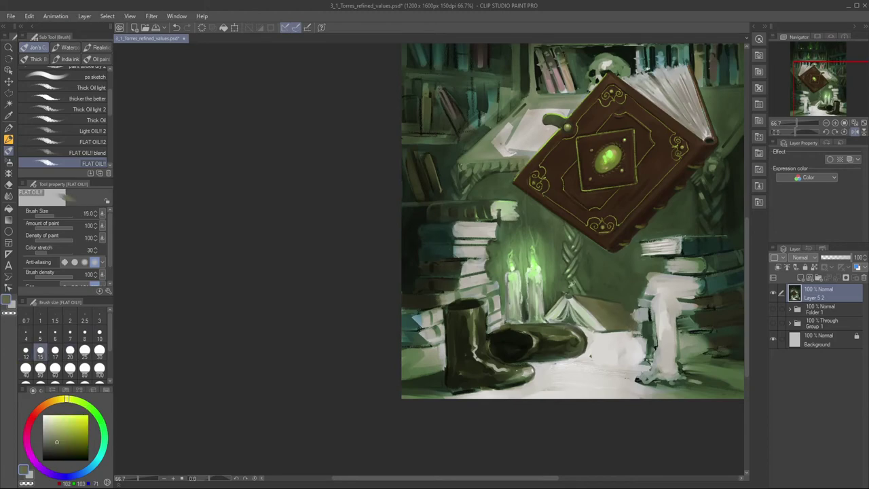
- Repaint the open book's left pages and their slanted outer edge with tones sampled from the table and cover
{"action": "left_click", "coordinate": [590, 355], "text": "alt"}
{"action": "key", "text": "bracketleft"}
{"action": "key", "text": "bracketleft"}
{"action": "key", "text": "bracketleft"}
{"action": "key", "text": "bracketleft"}
{"action": "key", "text": "bracketleft"}
{"action": "key", "text": "bracketleft"}
{"action": "left_click", "coordinate": [600, 307], "text": "alt"}
{"action": "key", "text": "bracketright"}
{"action": "key", "text": "bracketright"}
{"action": "key", "text": "bracketright"}
{"action": "key", "text": "bracketright"}
{"action": "key", "text": "bracketright"}
{"action": "key", "text": "bracketright"}
{"action": "key", "text": "bracketright"}
{"action": "key", "text": "bracketright"}
{"action": "mouse_move", "coordinate": [581, 300]}
{"action": "left_mouse_down"}
{"action": "mouse_move", "coordinate": [606, 305]}
{"action": "mouse_move", "coordinate": [602, 327]}
{"action": "mouse_move", "coordinate": [548, 317]}
{"action": "left_mouse_up"}
{"action": "key", "text": "bracketright"}
{"action": "key", "text": "bracketright"}
{"action": "key", "text": "bracketright"}
- Define the open book's spine, page lines and lower cover edge with finer strokes of sampled cover and background tones
{"action": "left_click", "coordinate": [615, 306], "text": "alt"}
{"action": "key", "text": "bracketleft"}
{"action": "key", "text": "bracketleft"}
{"action": "key", "text": "bracketleft"}
{"action": "key", "text": "bracketleft"}
{"action": "key", "text": "bracketleft"}
{"action": "key", "text": "bracketleft"}
{"action": "key", "text": "bracketleft"}
{"action": "key", "text": "bracketleft"}
{"action": "key", "text": "bracketleft"}
{"action": "left_click", "coordinate": [638, 319], "text": "alt"}
{"action": "left_click", "coordinate": [601, 312], "text": "alt"}
{"action": "key", "text": "bracketright"}
{"action": "key", "text": "bracketright"}
{"action": "key", "text": "bracketleft"}
{"action": "key", "text": "bracketleft"}
{"action": "left_click", "coordinate": [561, 299], "text": "alt"}
{"action": "key", "text": "bracketleft"}
{"action": "key", "text": "bracketleft"}
{"action": "left_click_drag", "start_coordinate": [602, 323], "coordinate": [603, 330]}
{"action": "left_click_drag", "start_coordinate": [582, 317], "coordinate": [642, 339]}
- Smooth the tabletop in front of the open book with broad strokes of the pale tone sampled beneath it
{"action": "left_click", "coordinate": [611, 330], "text": "alt"}
{"action": "key", "text": "bracketright"}
{"action": "key", "text": "bracketright"}
{"action": "key", "text": "bracketright"}
{"action": "key", "text": "bracketright"}
{"action": "key", "text": "bracketright"}
{"action": "key", "text": "bracketright"}
{"action": "key", "text": "bracketright"}
{"action": "key", "text": "bracketright"}
{"action": "key", "text": "bracketright"}
{"action": "key", "text": "bracketright"}
{"action": "key", "text": "bracketright"}
{"action": "key", "text": "bracketright"}
{"action": "key", "text": "bracketright"}
{"action": "left_click_drag", "start_coordinate": [648, 390], "coordinate": [547, 384]}
{"action": "key", "text": "bracketright"}
{"action": "mouse_move", "coordinate": [633, 378]}
{"action": "left_mouse_down"}
{"action": "mouse_move", "coordinate": [634, 360]}
{"action": "mouse_move", "coordinate": [572, 429]}
{"action": "left_mouse_up"}
- Touch up the dark green wall around the candles and beneath the floating book with a sampled background tone at brush size 40 to 50
{"action": "key", "text": "bracketleft"}
{"action": "key", "text": "bracketleft"}
{"action": "key", "text": "bracketleft"}
{"action": "key", "text": "bracketleft"}
{"action": "key", "text": "bracketleft"}
{"action": "key", "text": "bracketleft"}
{"action": "key", "text": "bracketleft"}
{"action": "key", "text": "bracketleft"}
{"action": "key", "text": "bracketleft"}
{"action": "key", "text": "bracketleft"}
{"action": "key", "text": "bracketleft"}
{"action": "key", "text": "bracketleft"}
{"action": "key", "text": "bracketleft"}
{"action": "left_click", "coordinate": [530, 416], "text": "alt"}
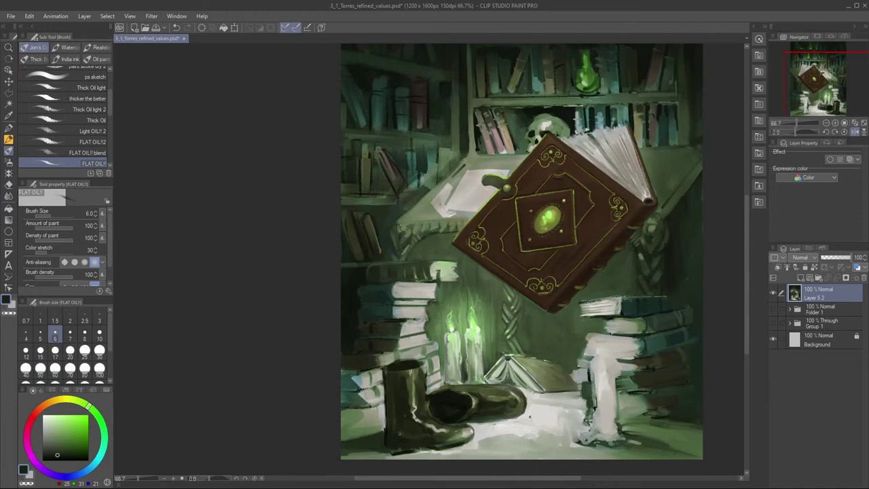
{"action": "key", "text": "bracketright"}
{"action": "key", "text": "bracketright"}
{"action": "key", "text": "bracketright"}
{"action": "key", "text": "bracketright"}
{"action": "left_click", "coordinate": [441, 337], "text": "alt"}
{"action": "key", "text": "bracketleft"}
{"action": "key", "text": "bracketleft"}
{"action": "key", "text": "bracketright"}
{"action": "key", "text": "bracketright"}
{"action": "key", "text": "bracketright"}
{"action": "key", "text": "bracketright"}
{"action": "key", "text": "bracketright"}
{"action": "key", "text": "bracketright"}
{"action": "key", "text": "bracketright"}
{"action": "key", "text": "bracketright"}
{"action": "key", "text": "bracketright"}
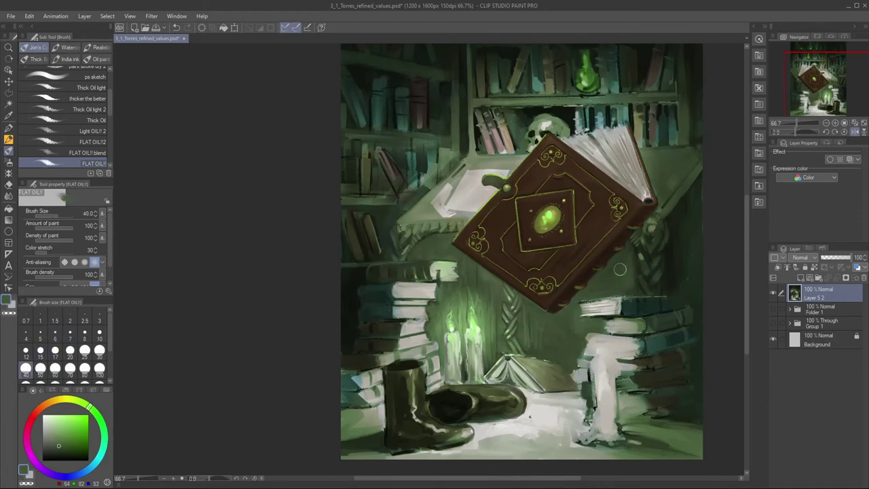
{"action": "scroll", "coordinate": [364, 371], "scroll_direction": "down", "scroll_amount": 1}
{"action": "scroll", "coordinate": [364, 372], "scroll_direction": "up", "scroll_amount": 1}
{"action": "left_click_drag", "start_coordinate": [364, 371], "coordinate": [406, 343]}
{"action": "scroll", "coordinate": [558, 252], "scroll_direction": "down", "scroll_amount": 1}
{"action": "left_click_drag", "start_coordinate": [558, 251], "coordinate": [548, 287]}
{"action": "scroll", "coordinate": [549, 288], "scroll_direction": "up", "scroll_amount": 1}
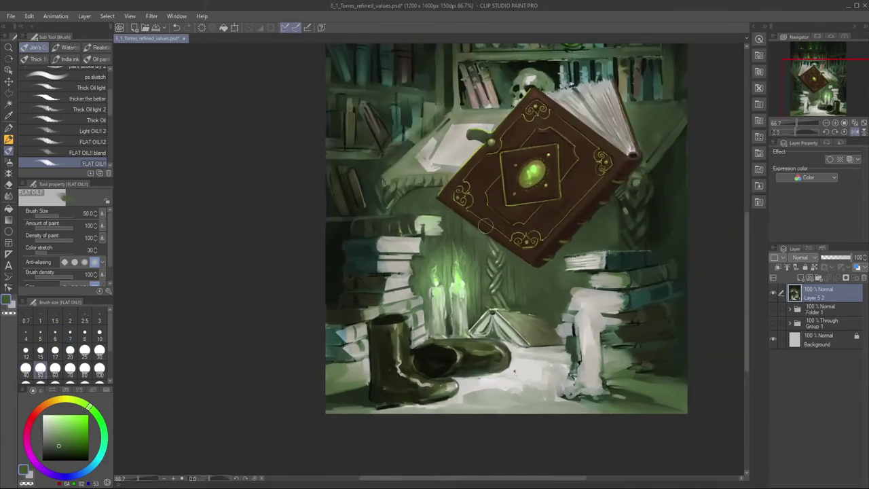
- Clean up the covers of the upper books in the stack behind the boots with small strokes of sampled tones
{"action": "left_click_drag", "start_coordinate": [375, 235], "coordinate": [399, 258]}
{"action": "left_click", "coordinate": [398, 258], "text": "alt"}
{"action": "key", "text": "bracketleft"}
{"action": "key", "text": "bracketleft"}
{"action": "key", "text": "bracketleft"}
{"action": "key", "text": "bracketleft"}
{"action": "key", "text": "bracketleft"}
{"action": "key", "text": "bracketleft"}
{"action": "key", "text": "bracketleft"}
{"action": "key", "text": "bracketleft"}
{"action": "key", "text": "bracketleft"}
{"action": "left_click", "coordinate": [403, 290], "text": "alt"}
{"action": "key", "text": "bracketright"}
- Touch up the page edges of the upper books in the stack behind the boots with small strokes of sampled tones
{"action": "left_click", "coordinate": [419, 270], "text": "alt"}
{"action": "key", "text": "bracketright"}
{"action": "key", "text": "bracketright"}
{"action": "key", "text": "bracketright"}
{"action": "key", "text": "bracketleft"}
{"action": "key", "text": "bracketleft"}
{"action": "left_click_drag", "start_coordinate": [411, 266], "coordinate": [428, 266]}
{"action": "key", "text": "bracketleft"}
{"action": "key", "text": "bracketleft"}
{"action": "left_click", "coordinate": [439, 288], "text": "alt"}
{"action": "key", "text": "bracketright"}
{"action": "key", "text": "bracketright"}
{"action": "key", "text": "bracketright"}
{"action": "key", "text": "bracketright"}
{"action": "key", "text": "bracketright"}
{"action": "key", "text": "bracketright"}
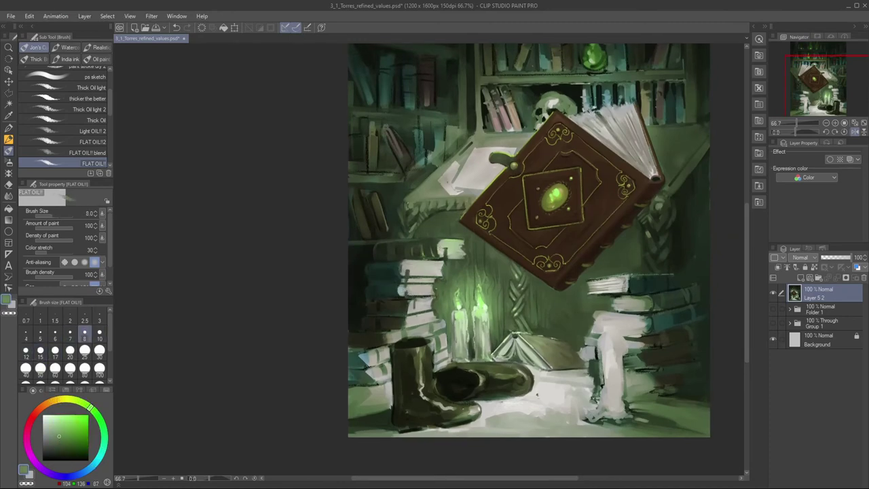
- Refine the pages and lower edge of the top book in the stack behind the large pale candle with sampled tones
{"action": "left_click", "coordinate": [581, 331], "text": "alt"}
{"action": "key", "text": "bracketleft"}
{"action": "key", "text": "bracketleft"}
{"action": "left_click", "coordinate": [601, 280], "text": "alt"}
{"action": "key", "text": "bracketleft"}
{"action": "key", "text": "bracketleft"}
{"action": "key", "text": "bracketleft"}
{"action": "key", "text": "bracketleft"}
{"action": "left_click_drag", "start_coordinate": [592, 277], "coordinate": [626, 276]}
{"action": "mouse_move", "coordinate": [592, 293]}
{"action": "left_mouse_down"}
{"action": "mouse_move", "coordinate": [623, 293]}
{"action": "mouse_move", "coordinate": [642, 272]}
{"action": "mouse_move", "coordinate": [665, 289]}
{"action": "mouse_move", "coordinate": [694, 285]}
{"action": "left_mouse_up"}
{"action": "left_click", "coordinate": [633, 286], "text": "alt"}
{"action": "left_click", "coordinate": [629, 294], "text": "alt"}
- Repaint the upper covers of the stack behind the boots with short strokes of a teal tone sampled from the opposite stack
{"action": "key", "text": "bracketright"}
{"action": "key", "text": "bracketright"}
{"action": "key", "text": "bracketright"}
{"action": "key", "text": "bracketright"}
{"action": "key", "text": "bracketright"}
{"action": "key", "text": "bracketleft"}
{"action": "key", "text": "bracketleft"}
{"action": "key", "text": "bracketleft"}
{"action": "left_click", "coordinate": [662, 280], "text": "alt"}
{"action": "key", "text": "bracketright"}
{"action": "key", "text": "bracketleft"}
{"action": "key", "text": "bracketleft"}
{"action": "key", "text": "bracketleft"}
{"action": "key", "text": "bracketright"}
{"action": "key", "text": "bracketright"}
{"action": "left_click_drag", "start_coordinate": [374, 260], "coordinate": [411, 258]}
{"action": "key", "text": "bracketright"}
{"action": "key", "text": "bracketleft"}
{"action": "left_click_drag", "start_coordinate": [380, 285], "coordinate": [390, 284]}
- Save the painting as a new file named Magical Book.psd
{"action": "key", "text": "bracketright"}
{"action": "key", "text": "bracketright"}
{"action": "scroll", "coordinate": [325, 296], "scroll_direction": "down", "scroll_amount": 2}
{"action": "scroll", "coordinate": [326, 296], "scroll_direction": "up", "scroll_amount": 1}
{"action": "mouse_move", "coordinate": [406, 337]}
{"action": "left_mouse_down"}
{"action": "mouse_move", "coordinate": [409, 320]}
{"action": "mouse_move", "coordinate": [408, 369]}
{"action": "left_mouse_up"}
{"action": "scroll", "coordinate": [408, 370], "scroll_direction": "down", "scroll_amount": 1}
{"action": "left_click", "coordinate": [11, 16]}
{"action": "left_click", "coordinate": [35, 97]}
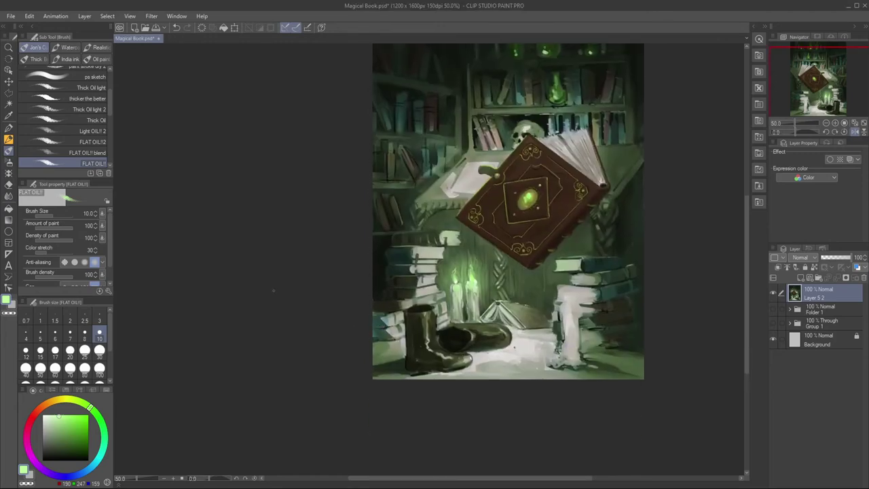
- Smooth the pale tabletop between the boots and the large candle with broad horizontal strokes of sampled light tones
{"action": "scroll", "coordinate": [356, 316], "scroll_direction": "up", "scroll_amount": 2}
{"action": "left_click_drag", "start_coordinate": [355, 317], "coordinate": [249, 337]}
{"action": "key", "text": "bracketright"}
{"action": "key", "text": "bracketright"}
{"action": "key", "text": "bracketright"}
{"action": "left_click_drag", "start_coordinate": [488, 402], "coordinate": [522, 402]}
{"action": "key", "text": "bracketleft"}
{"action": "key", "text": "bracketleft"}
{"action": "key", "text": "bracketleft"}
{"action": "key", "text": "bracketright"}
{"action": "key", "text": "bracketright"}
{"action": "key", "text": "bracketright"}
{"action": "left_click_drag", "start_coordinate": [364, 451], "coordinate": [441, 450]}
{"action": "left_click", "coordinate": [519, 424], "text": "alt"}
{"action": "key", "text": "bracketright"}
{"action": "mouse_move", "coordinate": [520, 425]}
{"action": "left_mouse_down"}
{"action": "mouse_move", "coordinate": [568, 433]}
{"action": "mouse_move", "coordinate": [639, 417]}
{"action": "left_mouse_up"}
{"action": "left_click_drag", "start_coordinate": [503, 449], "coordinate": [598, 445]}
{"action": "left_click_drag", "start_coordinate": [584, 370], "coordinate": [621, 377]}
{"action": "left_click_drag", "start_coordinate": [482, 454], "coordinate": [413, 455]}
- Blend the shadowed area between the standing boot and the base of the book stack with a sampled tone
{"action": "left_click", "coordinate": [346, 402], "text": "alt"}
{"action": "mouse_move", "coordinate": [321, 398]}
{"action": "left_mouse_down"}
{"action": "mouse_move", "coordinate": [338, 399]}
{"action": "mouse_move", "coordinate": [314, 399]}
{"action": "left_mouse_up"}
{"action": "key", "text": "bracketleft"}
{"action": "left_click_drag", "start_coordinate": [326, 392], "coordinate": [285, 381]}
- Define the dark teal cover of the top book behind the large candle with strokes of sampled dark tones at about size 15
{"action": "key", "text": "bracketleft"}
{"action": "left_click_drag", "start_coordinate": [634, 328], "coordinate": [585, 354]}
{"action": "left_click", "coordinate": [598, 360], "text": "alt"}
{"action": "key", "text": "bracketleft"}
{"action": "key", "text": "bracketleft"}
{"action": "key", "text": "bracketleft"}
{"action": "key", "text": "bracketright"}
{"action": "key", "text": "bracketright"}
{"action": "key", "text": "bracketright"}
{"action": "key", "text": "bracketright"}
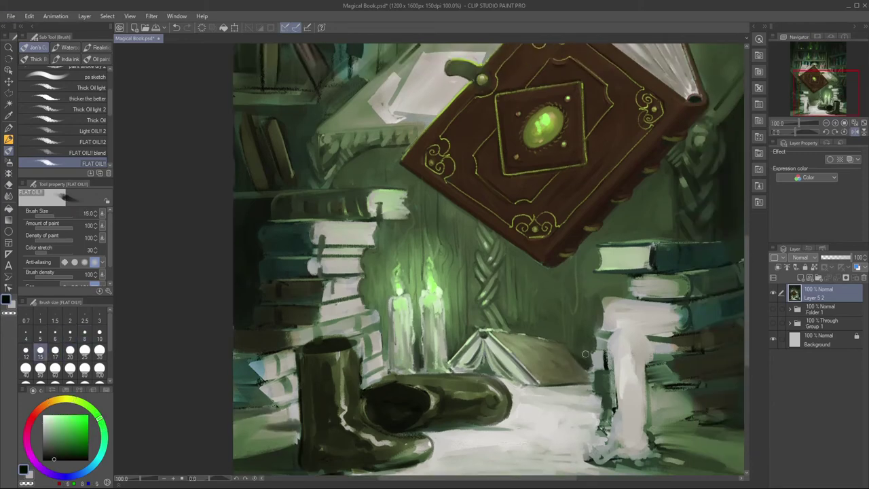
{"action": "key", "text": "bracketleft"}
{"action": "key", "text": "bracketleft"}
{"action": "key", "text": "bracketleft"}
{"action": "key", "text": "bracketright"}
{"action": "key", "text": "bracketright"}
{"action": "key", "text": "bracketright"}
{"action": "mouse_move", "coordinate": [652, 252]}
{"action": "left_mouse_down"}
{"action": "mouse_move", "coordinate": [674, 268]}
{"action": "mouse_move", "coordinate": [657, 230]}
{"action": "mouse_move", "coordinate": [709, 261]}
{"action": "mouse_move", "coordinate": [656, 272]}
{"action": "mouse_move", "coordinate": [709, 266]}
{"action": "left_mouse_up"}
{"action": "left_click", "coordinate": [673, 243], "text": "alt"}
{"action": "key", "text": "bracketleft"}
{"action": "key", "text": "bracketleft"}
{"action": "key", "text": "bracketleft"}
{"action": "left_click", "coordinate": [683, 258], "text": "alt"}
{"action": "key", "text": "bracketright"}
{"action": "key", "text": "bracketright"}
{"action": "key", "text": "bracketright"}
{"action": "key", "text": "bracketright"}
{"action": "key", "text": "bracketright"}
{"action": "key", "text": "bracketright"}
{"action": "key", "text": "bracketright"}
- Refine the outer ends of the books behind the large candle against the dark wall with sampled dark tones at about size 8
{"action": "left_click", "coordinate": [737, 187], "text": "alt"}
{"action": "key", "text": "bracketleft"}
{"action": "key", "text": "bracketleft"}
{"action": "key", "text": "bracketleft"}
{"action": "key", "text": "bracketleft"}
{"action": "key", "text": "bracketleft"}
{"action": "key", "text": "bracketleft"}
{"action": "left_click_drag", "start_coordinate": [737, 203], "coordinate": [632, 212]}
{"action": "key", "text": "bracketright"}
{"action": "key", "text": "bracketright"}
{"action": "key", "text": "bracketright"}
{"action": "key", "text": "bracketright"}
{"action": "key", "text": "bracketright"}
{"action": "key", "text": "bracketright"}
{"action": "key", "text": "bracketright"}
{"action": "key", "text": "bracketright"}
{"action": "key", "text": "bracketright"}
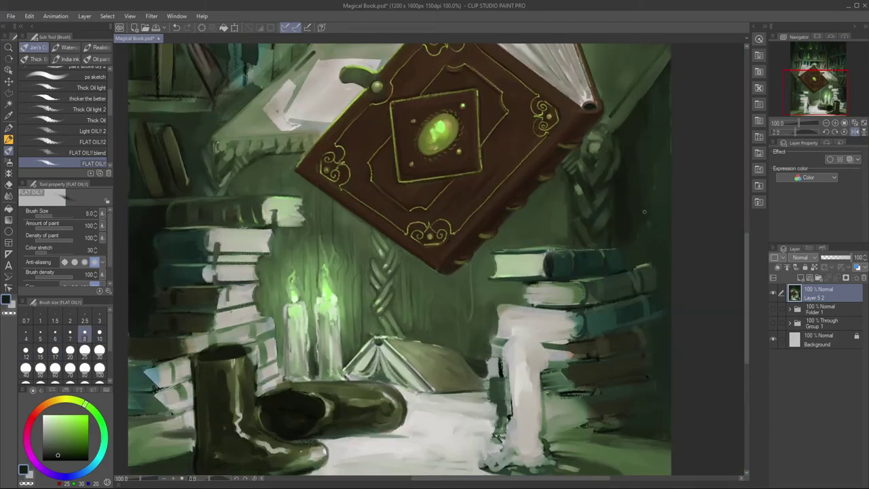
{"action": "left_click", "coordinate": [662, 261], "text": "alt"}
{"action": "key", "text": "bracketleft"}
{"action": "key", "text": "bracketleft"}
{"action": "key", "text": "bracketleft"}
{"action": "key", "text": "bracketleft"}
- Add light green rim light along the page edges of the book stack beside the two lit candles with sampled greens
{"action": "scroll", "coordinate": [663, 261], "scroll_direction": "down", "scroll_amount": 3}
{"action": "scroll", "coordinate": [664, 261], "scroll_direction": "up", "scroll_amount": 2}
{"action": "scroll", "coordinate": [664, 262], "scroll_direction": "down", "scroll_amount": 1}
{"action": "mouse_move", "coordinate": [663, 261]}
{"action": "left_mouse_down"}
{"action": "mouse_move", "coordinate": [564, 343]}
{"action": "mouse_move", "coordinate": [705, 324]}
{"action": "left_mouse_up"}
{"action": "scroll", "coordinate": [704, 325], "scroll_direction": "up", "scroll_amount": 1}
{"action": "scroll", "coordinate": [421, 325], "scroll_direction": "up", "scroll_amount": 1}
{"action": "left_click_drag", "start_coordinate": [421, 326], "coordinate": [567, 306]}
{"action": "left_click", "coordinate": [654, 336], "text": "alt"}
{"action": "key", "text": "bracketleft"}
{"action": "key", "text": "bracketleft"}
{"action": "key", "text": "bracketleft"}
{"action": "key", "text": "bracketleft"}
{"action": "key", "text": "bracketleft"}
{"action": "key", "text": "bracketleft"}
{"action": "key", "text": "bracketleft"}
{"action": "key", "text": "bracketleft"}
{"action": "key", "text": "bracketright"}
{"action": "key", "text": "bracketright"}
{"action": "key", "text": "bracketright"}
{"action": "key", "text": "bracketright"}
{"action": "key", "text": "bracketright"}
{"action": "key", "text": "bracketright"}
{"action": "key", "text": "bracketright"}
{"action": "key", "text": "bracketright"}
{"action": "key", "text": "bracketright"}
{"action": "key", "text": "bracketright"}
{"action": "key", "text": "bracketright"}
{"action": "key", "text": "bracketright"}
{"action": "mouse_move", "coordinate": [583, 340]}
{"action": "left_mouse_down"}
{"action": "mouse_move", "coordinate": [565, 365]}
{"action": "mouse_move", "coordinate": [593, 371]}
{"action": "mouse_move", "coordinate": [558, 380]}
{"action": "left_mouse_up"}
{"action": "left_click", "coordinate": [585, 370], "text": "alt"}
{"action": "key", "text": "bracketright"}
{"action": "key", "text": "bracketleft"}
{"action": "key", "text": "bracketleft"}
{"action": "key", "text": "bracketleft"}
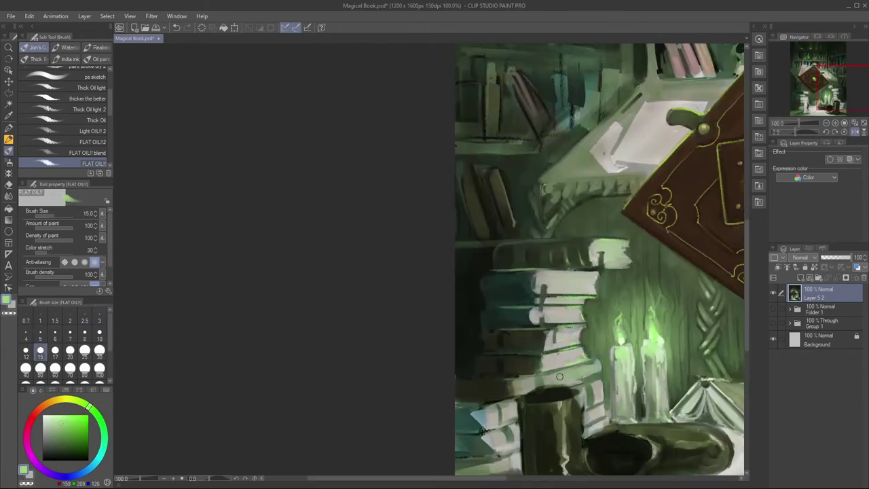
{"action": "key", "text": "bracketright"}
{"action": "key", "text": "bracketright"}
{"action": "key", "text": "bracketright"}
{"action": "key", "text": "bracketright"}
- Darken the covers and gaps between the upper books of the stack beside the lit candles with sampled dark tones
{"action": "left_click", "coordinate": [498, 336], "text": "alt"}
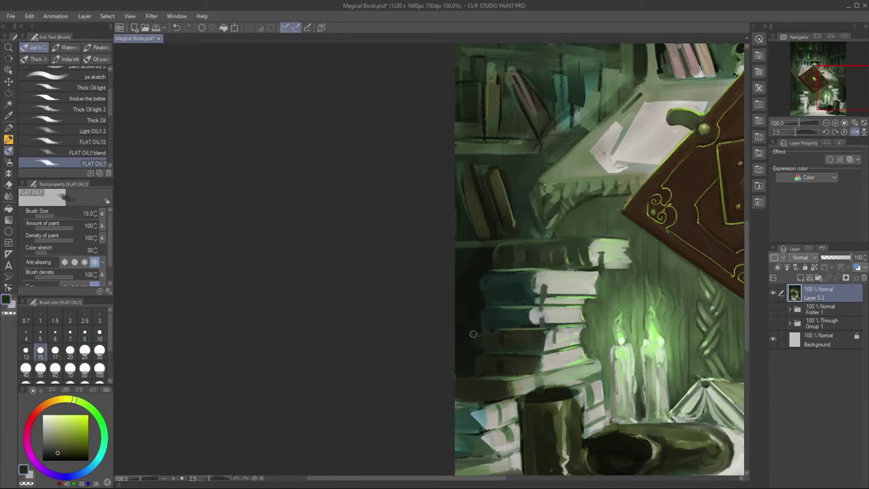
{"action": "left_click", "coordinate": [600, 263], "text": "alt"}
{"action": "key", "text": "bracketleft"}
{"action": "key", "text": "bracketleft"}
{"action": "key", "text": "bracketleft"}
{"action": "left_click", "coordinate": [534, 301], "text": "alt"}
{"action": "key", "text": "bracketleft"}
{"action": "key", "text": "bracketleft"}
{"action": "key", "text": "bracketleft"}
{"action": "key", "text": "bracketleft"}
{"action": "key", "text": "bracketleft"}
{"action": "key", "text": "bracketright"}
{"action": "key", "text": "bracketright"}
{"action": "key", "text": "bracketright"}
{"action": "key", "text": "bracketright"}
{"action": "key", "text": "bracketright"}
{"action": "key", "text": "bracketright"}
- Shape the dark brown spines and the outer edge of that book stack against the shadowed background with sampled dark tones
{"action": "left_click", "coordinate": [487, 344], "text": "alt"}
{"action": "key", "text": "bracketright"}
{"action": "key", "text": "bracketright"}
{"action": "key", "text": "bracketright"}
{"action": "left_click", "coordinate": [468, 319], "text": "alt"}
{"action": "key", "text": "bracketleft"}
{"action": "mouse_move", "coordinate": [469, 277]}
{"action": "left_mouse_down"}
{"action": "mouse_move", "coordinate": [473, 319]}
{"action": "mouse_move", "coordinate": [478, 262]}
{"action": "mouse_move", "coordinate": [482, 295]}
{"action": "mouse_move", "coordinate": [491, 276]}
{"action": "mouse_move", "coordinate": [493, 314]}
{"action": "left_mouse_up"}
{"action": "key", "text": "bracketright"}
{"action": "key", "text": "bracketright"}
{"action": "key", "text": "bracketright"}
{"action": "key", "text": "bracketright"}
- Pick out the cover edge of the top book in that stack with a sampled muted green at size 7
{"action": "left_click", "coordinate": [496, 309], "text": "alt"}
{"action": "key", "text": "bracketleft"}
{"action": "key", "text": "bracketleft"}
{"action": "key", "text": "bracketleft"}
{"action": "key", "text": "bracketleft"}
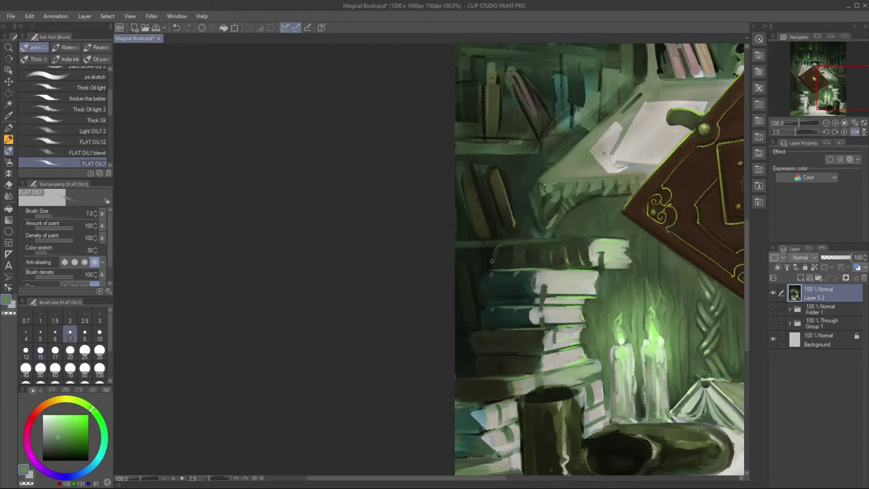
{"action": "key", "text": "bracketright"}
{"action": "key", "text": "bracketright"}
{"action": "key", "text": "bracketright"}
{"action": "key", "text": "bracketright"}
- Refine the spines of the lower teal book and the brown book beneath it with sampled tones
{"action": "left_click", "coordinate": [514, 320], "text": "alt"}
{"action": "key", "text": "bracketleft"}
{"action": "key", "text": "bracketright"}
{"action": "key", "text": "bracketright"}
{"action": "key", "text": "bracketleft"}
{"action": "key", "text": "bracketleft"}
{"action": "key", "text": "bracketleft"}
{"action": "left_click", "coordinate": [535, 316], "text": "alt"}
{"action": "left_click", "coordinate": [523, 336], "text": "alt"}
{"action": "key", "text": "bracketright"}
{"action": "key", "text": "bracketright"}
{"action": "key", "text": "bracketright"}
- Touch up the page edges of the middle books in the stack with a sampled bright green at size 5
{"action": "left_click", "coordinate": [556, 337], "text": "alt"}
{"action": "key", "text": "bracketleft"}
{"action": "key", "text": "bracketleft"}
{"action": "key", "text": "bracketleft"}
{"action": "key", "text": "bracketleft"}
{"action": "key", "text": "bracketleft"}
{"action": "key", "text": "bracketleft"}
{"action": "left_click", "coordinate": [577, 327], "text": "alt"}
{"action": "scroll", "coordinate": [601, 273], "scroll_direction": "down", "scroll_amount": 2}
{"action": "left_click_drag", "start_coordinate": [513, 377], "coordinate": [412, 390]}
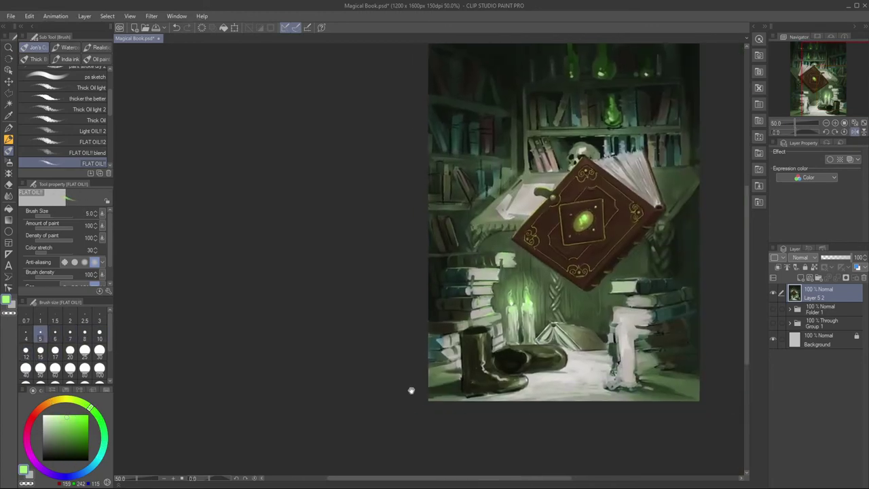
- Repaint the teal spines at the base of the book stack behind the boots with sampled teal tones
{"action": "scroll", "coordinate": [412, 390], "scroll_direction": "up", "scroll_amount": 1}
{"action": "key", "text": "bracketright"}
{"action": "key", "text": "bracketright"}
{"action": "key", "text": "bracketright"}
{"action": "key", "text": "bracketright"}
{"action": "key", "text": "bracketright"}
{"action": "key", "text": "bracketright"}
{"action": "key", "text": "bracketright"}
{"action": "left_click", "coordinate": [443, 334], "text": "alt"}
{"action": "left_click", "coordinate": [441, 360], "text": "alt"}
{"action": "key", "text": "bracketright"}
{"action": "left_click_drag", "start_coordinate": [445, 332], "coordinate": [433, 365]}
{"action": "key", "text": "bracketright"}
- Define the edges and gaps of those lowest teal books with sampled tones, ending with a dark green at size 8
{"action": "left_click", "coordinate": [472, 329], "text": "alt"}
{"action": "key", "text": "bracketleft"}
{"action": "key", "text": "bracketleft"}
{"action": "key", "text": "bracketleft"}
{"action": "key", "text": "bracketleft"}
{"action": "key", "text": "bracketleft"}
{"action": "key", "text": "bracketleft"}
{"action": "key", "text": "bracketleft"}
{"action": "key", "text": "bracketright"}
{"action": "key", "text": "bracketright"}
{"action": "key", "text": "bracketright"}
{"action": "key", "text": "bracketright"}
{"action": "key", "text": "bracketright"}
{"action": "key", "text": "bracketleft"}
{"action": "left_click", "coordinate": [453, 351], "text": "alt"}
{"action": "left_click", "coordinate": [452, 350], "text": "alt"}
{"action": "key", "text": "bracketleft"}
{"action": "key", "text": "bracketleft"}
{"action": "key", "text": "bracketleft"}
{"action": "key", "text": "bracketleft"}
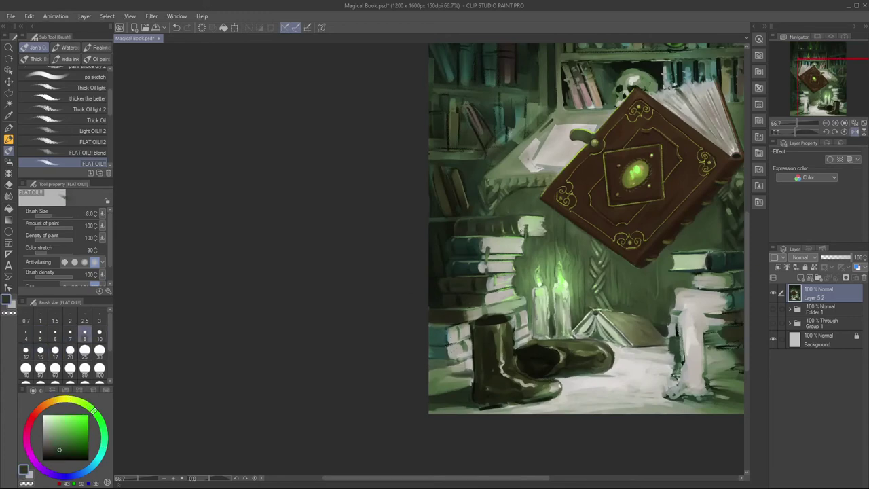
- Repaint the page edges of the lower books directly behind the upright boot with sampled tones
{"action": "left_click", "coordinate": [464, 315], "text": "alt"}
{"action": "key", "text": "bracketright"}
{"action": "key", "text": "bracketright"}
{"action": "key", "text": "bracketright"}
{"action": "key", "text": "bracketright"}
{"action": "key", "text": "bracketright"}
{"action": "key", "text": "bracketright"}
{"action": "key", "text": "bracketright"}
{"action": "key", "text": "bracketleft"}
{"action": "mouse_move", "coordinate": [496, 310]}
{"action": "left_mouse_down"}
{"action": "mouse_move", "coordinate": [522, 303]}
{"action": "mouse_move", "coordinate": [524, 335]}
{"action": "left_mouse_up"}
{"action": "left_click", "coordinate": [519, 306], "text": "alt"}
{"action": "key", "text": "bracketright"}
{"action": "key", "text": "bracketleft"}
{"action": "key", "text": "bracketleft"}
{"action": "key", "text": "bracketleft"}
{"action": "left_click", "coordinate": [504, 306], "text": "alt"}
{"action": "left_click", "coordinate": [539, 289], "text": "alt"}
{"action": "key", "text": "bracketright"}
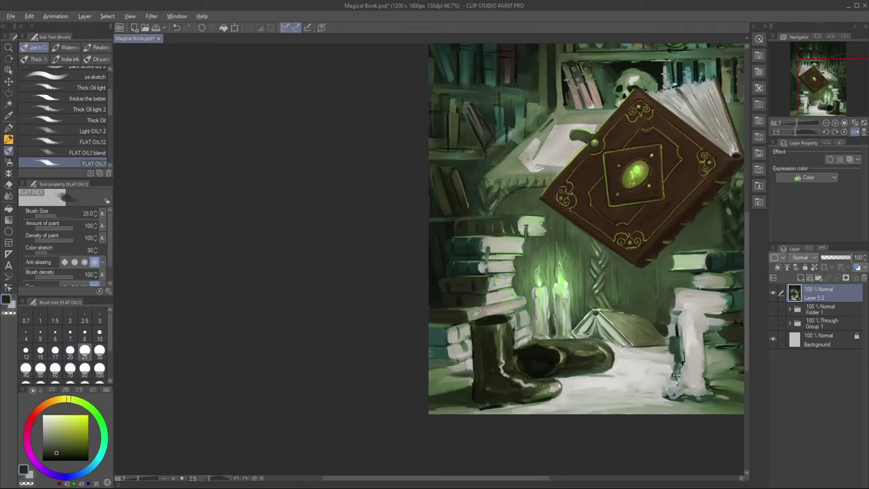
- Refine the brown spine above the lowest teal books and the shadow beneath it with sampled dark tones
{"action": "left_click", "coordinate": [475, 313], "text": "alt"}
{"action": "key", "text": "bracketleft"}
{"action": "key", "text": "bracketleft"}
{"action": "left_click_drag", "start_coordinate": [461, 313], "coordinate": [431, 317]}
{"action": "left_click", "coordinate": [457, 326], "text": "alt"}
{"action": "key", "text": "bracketleft"}
{"action": "key", "text": "bracketleft"}
{"action": "key", "text": "bracketleft"}
{"action": "key", "text": "bracketleft"}
{"action": "key", "text": "bracketright"}
{"action": "key", "text": "bracketright"}
{"action": "key", "text": "bracketright"}
{"action": "left_click", "coordinate": [516, 319], "text": "alt"}
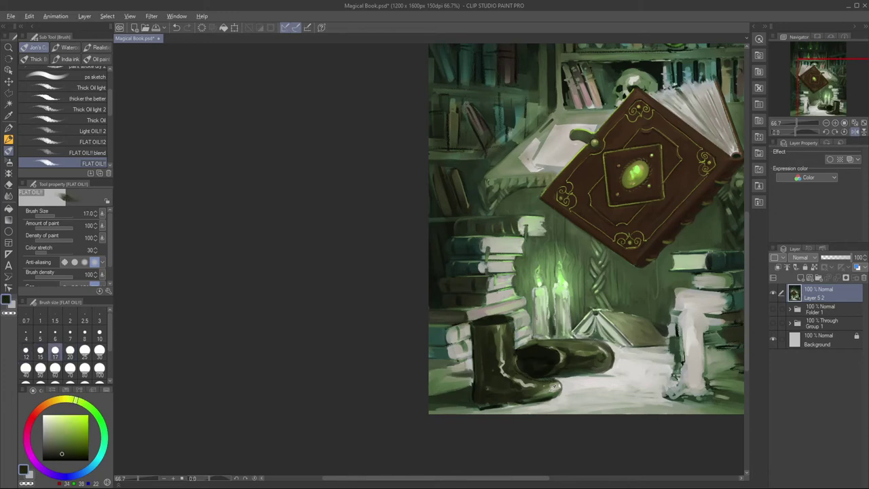
- Add sampled candle-green accents to the upright boot and repaint its shaft with a sampled dark tone
{"action": "left_click", "coordinate": [542, 277], "text": "alt"}
{"action": "key", "text": "bracketleft"}
{"action": "key", "text": "bracketleft"}
{"action": "key", "text": "bracketleft"}
{"action": "key", "text": "bracketleft"}
{"action": "key", "text": "bracketleft"}
{"action": "key", "text": "bracketleft"}
{"action": "left_click", "coordinate": [501, 328], "text": "alt"}
{"action": "key", "text": "bracketright"}
{"action": "key", "text": "bracketright"}
{"action": "key", "text": "bracketright"}
{"action": "key", "text": "bracketright"}
{"action": "key", "text": "bracketright"}
{"action": "mouse_move", "coordinate": [473, 324]}
{"action": "left_mouse_down"}
{"action": "mouse_move", "coordinate": [503, 320]}
{"action": "mouse_move", "coordinate": [500, 378]}
{"action": "mouse_move", "coordinate": [511, 365]}
{"action": "mouse_move", "coordinate": [493, 370]}
{"action": "left_mouse_up"}
- Shade the opening and upper shaft of the upright boot with sampled olive and dark tones
{"action": "left_click", "coordinate": [487, 315], "text": "alt"}
{"action": "key", "text": "bracketright"}
{"action": "key", "text": "bracketright"}
{"action": "key", "text": "bracketright"}
{"action": "left_click", "coordinate": [503, 317], "text": "alt"}
{"action": "key", "text": "bracketleft"}
{"action": "left_click", "coordinate": [502, 338], "text": "alt"}
{"action": "key", "text": "bracketleft"}
{"action": "key", "text": "bracketleft"}
{"action": "key", "text": "bracketleft"}
{"action": "key", "text": "bracketright"}
{"action": "key", "text": "bracketright"}
{"action": "key", "text": "bracketright"}
{"action": "key", "text": "bracketright"}
- Model the foot and shaft of the upright boot with a tone sampled from its instep
{"action": "left_click", "coordinate": [529, 386], "text": "alt"}
{"action": "key", "text": "bracketleft"}
{"action": "key", "text": "bracketleft"}
{"action": "key", "text": "bracketleft"}
{"action": "key", "text": "bracketleft"}
{"action": "key", "text": "bracketleft"}
{"action": "key", "text": "bracketleft"}
{"action": "key", "text": "bracketleft"}
{"action": "key", "text": "bracketright"}
{"action": "key", "text": "bracketright"}
{"action": "key", "text": "bracketright"}
{"action": "key", "text": "bracketright"}
{"action": "mouse_move", "coordinate": [501, 329]}
{"action": "left_mouse_down"}
{"action": "mouse_move", "coordinate": [502, 342]}
{"action": "mouse_move", "coordinate": [472, 373]}
{"action": "left_mouse_up"}
- Clean up the sole and rear outline of the upright boot with tones sampled from the boot and its surroundings
{"action": "key", "text": "bracketright"}
{"action": "key", "text": "bracketright"}
{"action": "key", "text": "bracketleft"}
{"action": "key", "text": "bracketleft"}
{"action": "key", "text": "bracketleft"}
{"action": "key", "text": "bracketleft"}
{"action": "left_click", "coordinate": [504, 408], "text": "alt"}
{"action": "left_click_drag", "start_coordinate": [502, 407], "coordinate": [480, 409]}
{"action": "left_click", "coordinate": [465, 352], "text": "alt"}
{"action": "key", "text": "bracketleft"}
{"action": "key", "text": "bracketleft"}
{"action": "left_click_drag", "start_coordinate": [471, 345], "coordinate": [470, 365]}
{"action": "left_click", "coordinate": [479, 358], "text": "alt"}
{"action": "key", "text": "bracketright"}
{"action": "key", "text": "bracketright"}
{"action": "key", "text": "bracketright"}
{"action": "left_click", "coordinate": [547, 402], "text": "alt"}
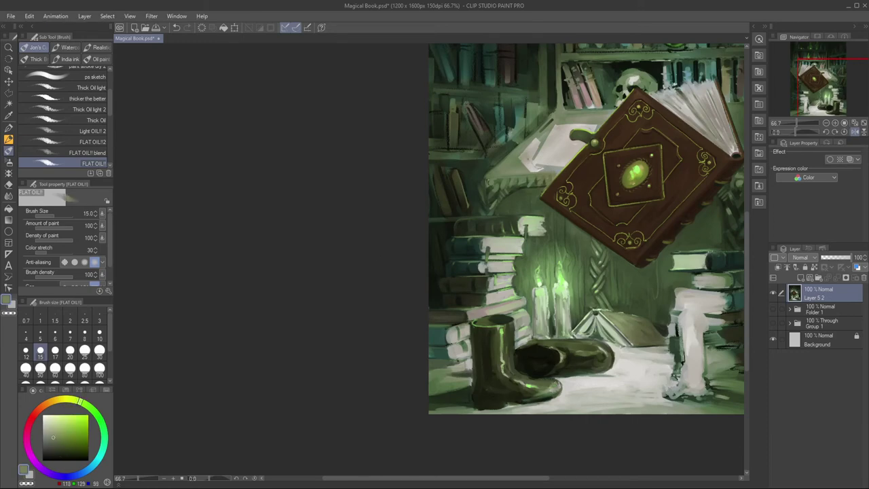
- Paint glowing highlights on the toe of the upright boot with a sampled bright green at size 5
{"action": "key", "text": "bracketleft"}
{"action": "key", "text": "bracketleft"}
{"action": "key", "text": "bracketleft"}
{"action": "left_click", "coordinate": [496, 349], "text": "alt"}
{"action": "left_click", "coordinate": [496, 349], "text": "alt"}
{"action": "left_click", "coordinate": [548, 392], "text": "alt"}
{"action": "key", "text": "bracketleft"}
{"action": "key", "text": "bracketleft"}
{"action": "left_click", "coordinate": [554, 384], "text": "alt"}
{"action": "left_click_drag", "start_coordinate": [553, 379], "coordinate": [555, 383]}
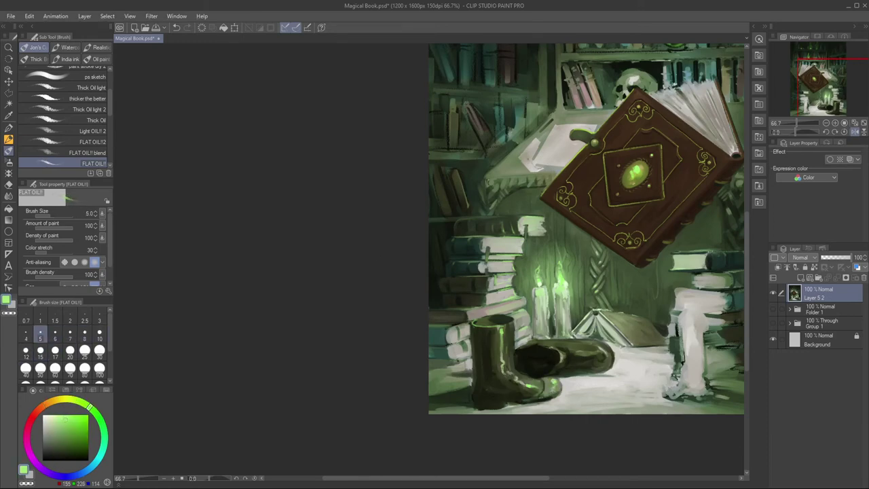
- Darken the upright boot with a sampled dark tone at size 17 and soften its shading with the FLAT OIL!! blend brush
{"action": "left_click", "coordinate": [514, 394], "text": "alt"}
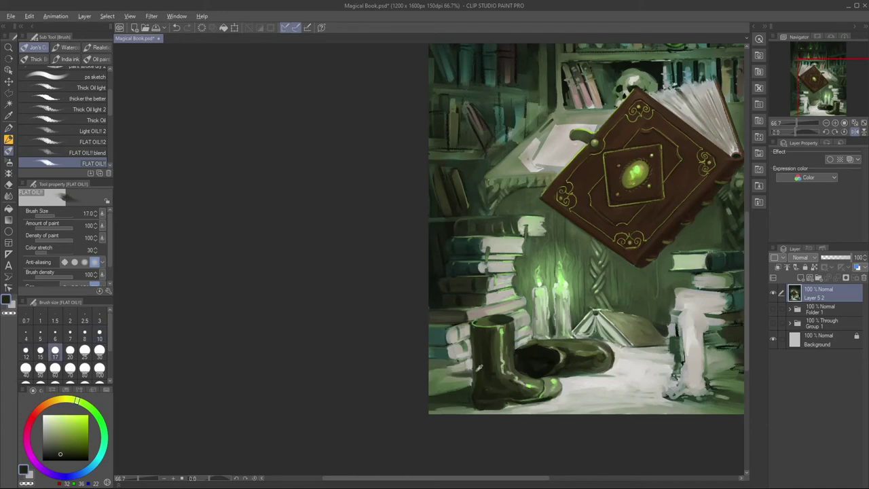
{"action": "left_click", "coordinate": [81, 153]}
{"action": "left_click", "coordinate": [494, 353], "text": "alt"}
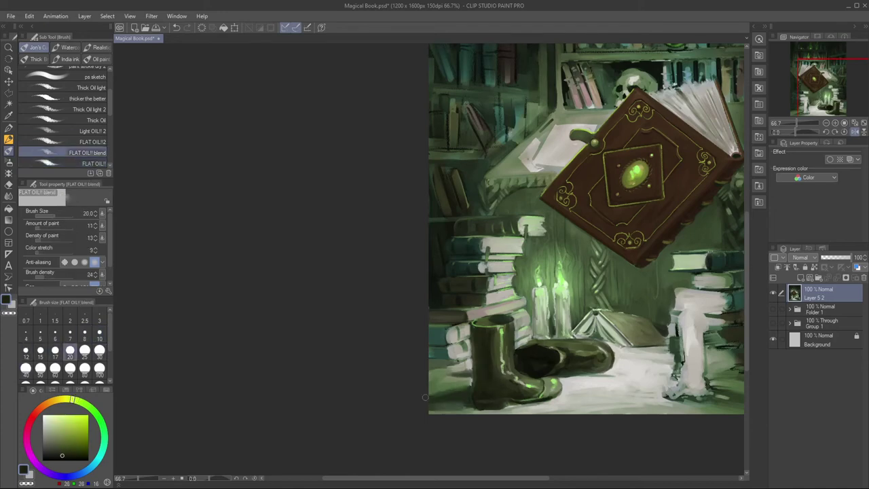
{"action": "left_click_drag", "start_coordinate": [410, 406], "coordinate": [344, 326]}
{"action": "scroll", "coordinate": [390, 243], "scroll_direction": "up", "scroll_amount": 1}
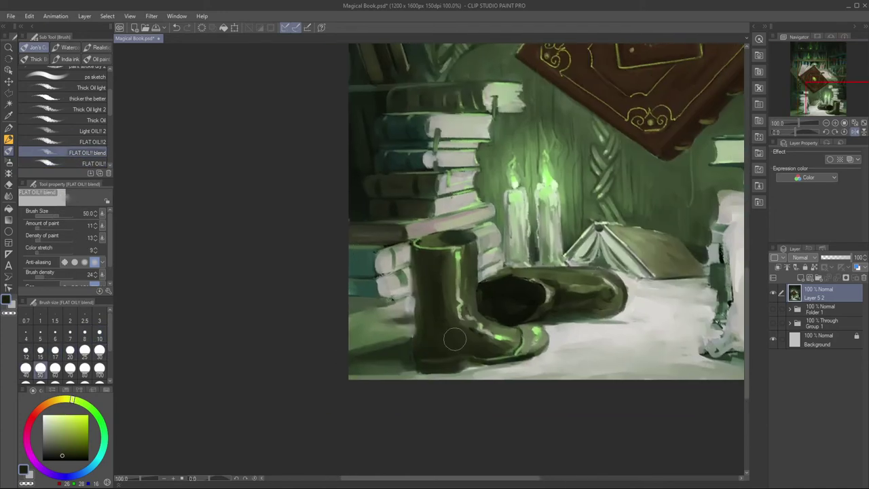
- Deepen the opening and upper rim of the fallen boot with sampled dark tones using the FLAT OIL!! brush
{"action": "left_click", "coordinate": [92, 164]}
{"action": "left_click", "coordinate": [366, 262], "text": "alt"}
{"action": "key", "text": "bracketleft"}
{"action": "key", "text": "bracketleft"}
{"action": "key", "text": "bracketleft"}
{"action": "left_click", "coordinate": [518, 282], "text": "alt"}
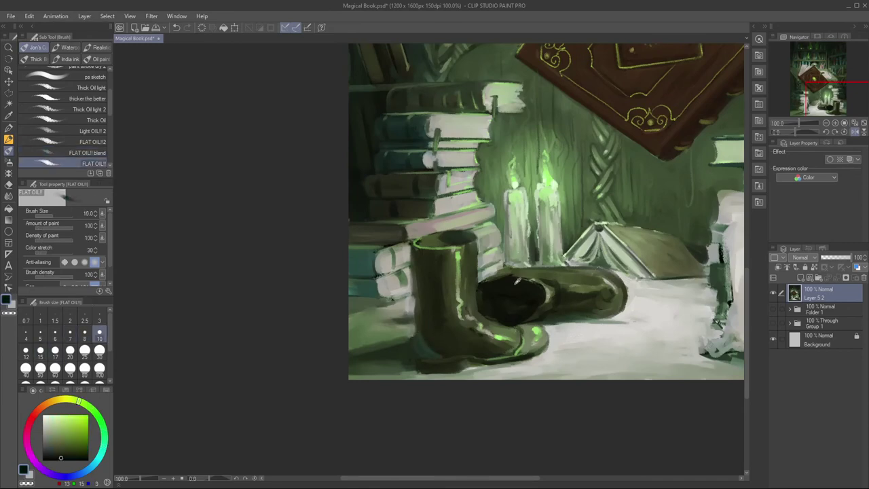
{"action": "key", "text": "bracketright"}
{"action": "key", "text": "bracketright"}
{"action": "key", "text": "bracketright"}
{"action": "key", "text": "bracketright"}
- Define the heel and sole of the upright boot with tones sampled from the heel and the ground beneath it
{"action": "left_click", "coordinate": [427, 365], "text": "alt"}
{"action": "key", "text": "bracketleft"}
{"action": "key", "text": "bracketleft"}
{"action": "key", "text": "bracketleft"}
{"action": "key", "text": "bracketleft"}
{"action": "left_click", "coordinate": [475, 372], "text": "alt"}
{"action": "key", "text": "bracketleft"}
{"action": "key", "text": "bracketright"}
- Shade the rear of the upright boot around the heel with tones sampled from its heel and ankle
{"action": "left_click", "coordinate": [442, 363], "text": "alt"}
{"action": "left_click", "coordinate": [424, 346], "text": "alt"}
{"action": "key", "text": "bracketright"}
{"action": "key", "text": "bracketright"}
{"action": "key", "text": "bracketleft"}
{"action": "key", "text": "bracketleft"}
{"action": "key", "text": "bracketleft"}
{"action": "key", "text": "bracketleft"}
- Add muted green light to the toe of the upright boot with a sampled tone at size 8
{"action": "left_click", "coordinate": [529, 332], "text": "alt"}
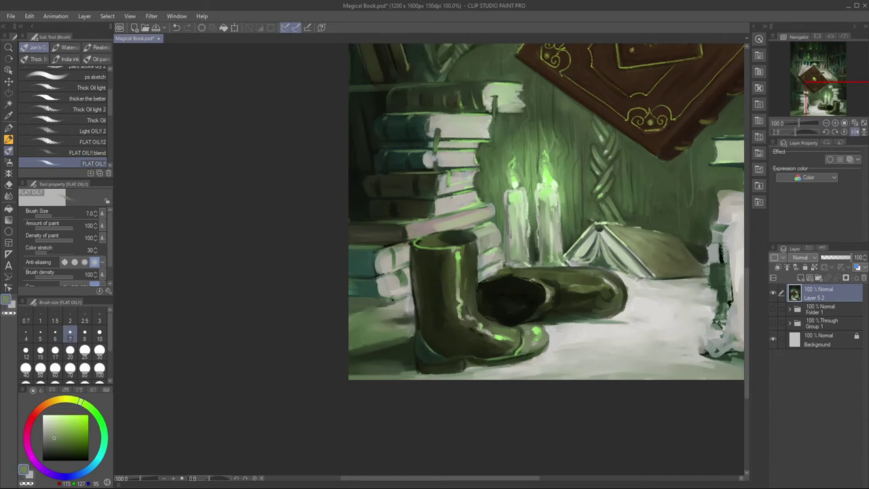
{"action": "key", "text": "bracketright"}
{"action": "scroll", "coordinate": [539, 351], "scroll_direction": "down", "scroll_amount": 3}
{"action": "scroll", "coordinate": [538, 351], "scroll_direction": "up", "scroll_amount": 2}
{"action": "mouse_move", "coordinate": [538, 351]}
{"action": "left_mouse_down"}
{"action": "mouse_move", "coordinate": [551, 307]}
{"action": "mouse_move", "coordinate": [550, 341]}
{"action": "left_mouse_up"}
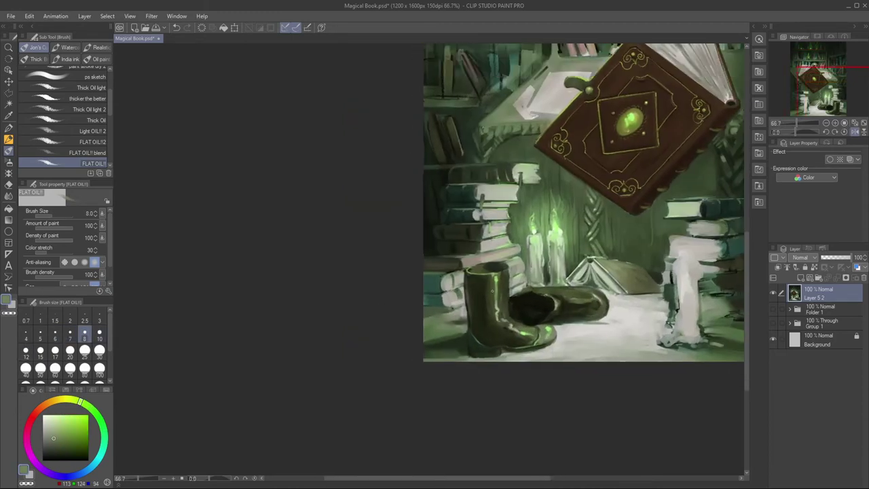
{"action": "left_click_drag", "start_coordinate": [400, 181], "coordinate": [357, 174]}
- Paint the ground in front of the boots with broad strokes of a sampled muted green, starting at size 20
{"action": "key", "text": "bracketright"}
{"action": "key", "text": "bracketright"}
{"action": "key", "text": "bracketright"}
{"action": "key", "text": "bracketright"}
{"action": "key", "text": "bracketright"}
{"action": "left_click", "coordinate": [468, 351], "text": "alt"}
{"action": "left_click_drag", "start_coordinate": [470, 352], "coordinate": [575, 349]}
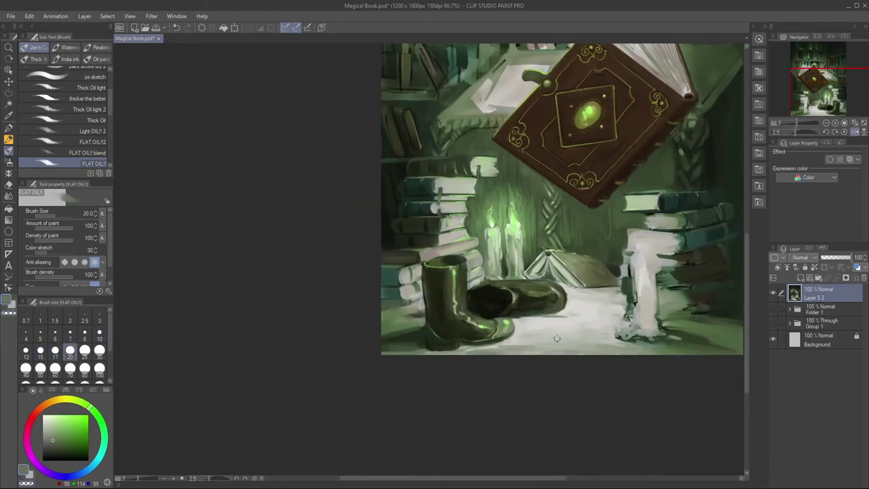
{"action": "key", "text": "bracketright"}
{"action": "key", "text": "bracketright"}
{"action": "key", "text": "bracketright"}
{"action": "left_click_drag", "start_coordinate": [611, 326], "coordinate": [521, 332]}
{"action": "key", "text": "bracketleft"}
- Clean up the underside and toe edge of the fallen boot with sampled ground and dark tones at size 8
{"action": "left_click", "coordinate": [585, 309], "text": "alt"}
{"action": "key", "text": "bracketleft"}
{"action": "key", "text": "bracketleft"}
{"action": "key", "text": "bracketleft"}
{"action": "key", "text": "bracketleft"}
{"action": "key", "text": "bracketleft"}
{"action": "key", "text": "bracketleft"}
{"action": "key", "text": "bracketleft"}
{"action": "left_click", "coordinate": [561, 308], "text": "alt"}
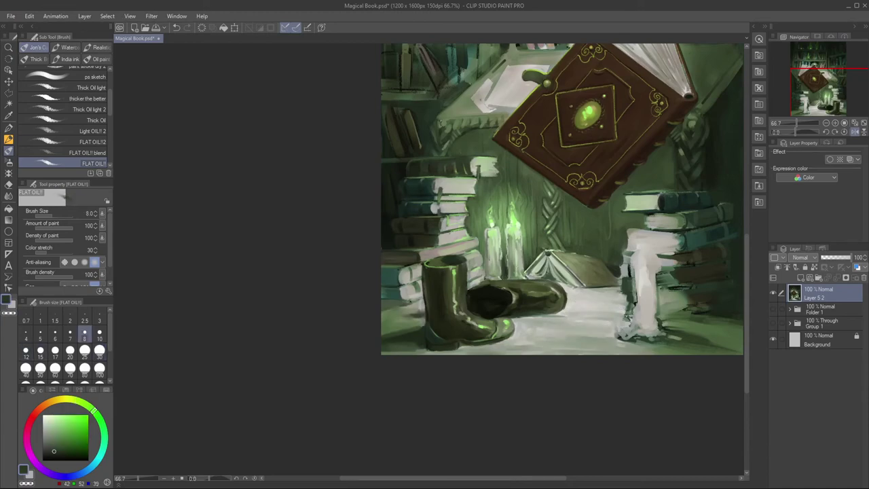
- Model the toe of the fallen boot and paint a rim light along its top edge with a green sampled from the upright boot
{"action": "left_click", "coordinate": [548, 287], "text": "alt"}
{"action": "key", "text": "bracketright"}
{"action": "key", "text": "bracketright"}
{"action": "key", "text": "bracketright"}
{"action": "key", "text": "bracketright"}
{"action": "key", "text": "bracketleft"}
{"action": "key", "text": "bracketleft"}
{"action": "key", "text": "bracketleft"}
{"action": "key", "text": "bracketleft"}
{"action": "key", "text": "bracketleft"}
{"action": "left_click", "coordinate": [506, 323], "text": "alt"}
{"action": "left_click_drag", "start_coordinate": [506, 281], "coordinate": [552, 281]}
- Shade the interior of the fallen boot with a tone sampled at the edge of its opening, varying the brush size
{"action": "key", "text": "bracketright"}
{"action": "key", "text": "bracketright"}
{"action": "key", "text": "bracketright"}
{"action": "key", "text": "bracketright"}
{"action": "key", "text": "bracketright"}
{"action": "key", "text": "bracketright"}
{"action": "key", "text": "bracketright"}
{"action": "left_click", "coordinate": [470, 308], "text": "alt"}
{"action": "key", "text": "bracketright"}
{"action": "key", "text": "bracketright"}
{"action": "key", "text": "bracketright"}
{"action": "key", "text": "bracketright"}
{"action": "key", "text": "bracketleft"}
{"action": "key", "text": "bracketleft"}
{"action": "key", "text": "bracketleft"}
{"action": "key", "text": "bracketleft"}
{"action": "key", "text": "bracketleft"}
{"action": "key", "text": "bracketright"}
{"action": "key", "text": "bracketright"}
{"action": "key", "text": "bracketright"}
{"action": "key", "text": "bracketright"}
- Refine the upper rim and shaft of the fallen boot with tones sampled from its opening and top edge
{"action": "left_click", "coordinate": [492, 294], "text": "alt"}
{"action": "key", "text": "bracketright"}
{"action": "key", "text": "bracketright"}
{"action": "left_click", "coordinate": [535, 283], "text": "alt"}
{"action": "left_click", "coordinate": [519, 286], "text": "alt"}
- Paint the lower rim of the fallen boot's opening with a tone sampled from its shaft
{"action": "key", "text": "bracketleft"}
{"action": "key", "text": "bracketleft"}
{"action": "key", "text": "bracketleft"}
{"action": "key", "text": "bracketleft"}
{"action": "key", "text": "bracketleft"}
{"action": "key", "text": "bracketright"}
{"action": "key", "text": "bracketright"}
{"action": "key", "text": "bracketright"}
{"action": "key", "text": "bracketright"}
{"action": "left_click_drag", "start_coordinate": [469, 303], "coordinate": [494, 317]}
{"action": "key", "text": "bracketleft"}
{"action": "key", "text": "bracketright"}
- Darken the toe of the fallen boot with a sampled dark green at size 20
{"action": "left_click", "coordinate": [494, 302], "text": "alt"}
{"action": "key", "text": "bracketright"}
{"action": "left_click", "coordinate": [552, 307], "text": "alt"}
{"action": "key", "text": "bracketright"}
{"action": "key", "text": "bracketright"}
{"action": "key", "text": "bracketright"}
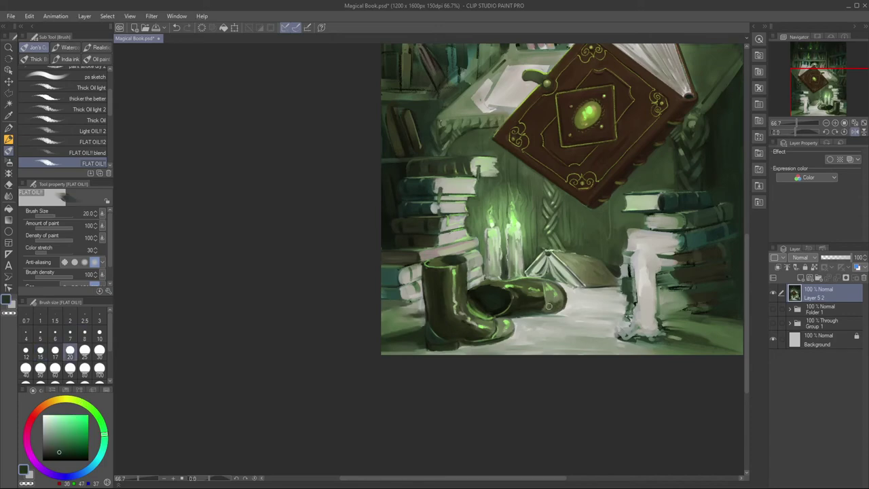
- Add highlights to the boots with a sampled bright green, using FLAT OIL!! blend at size 20 and FLAT OIL!! at size 6
{"action": "key", "text": "bracketleft"}
{"action": "left_click", "coordinate": [507, 322], "text": "alt"}
{"action": "key", "text": "comma"}
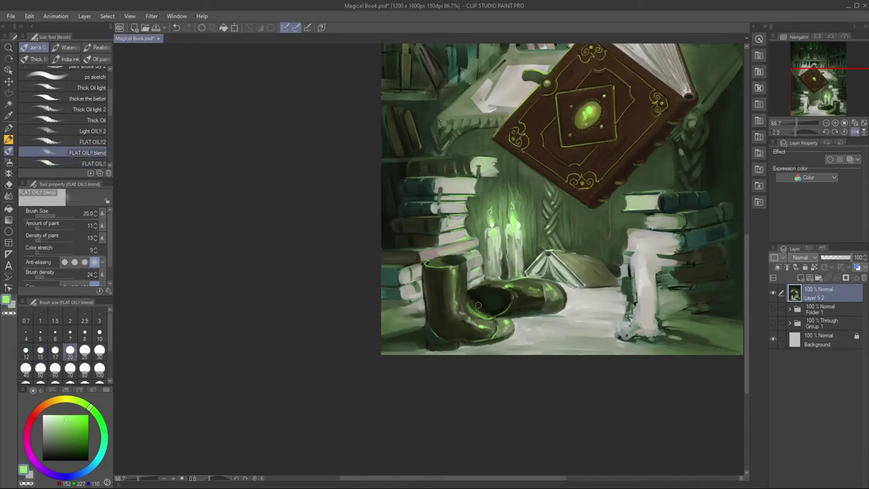
{"action": "key", "text": "period"}
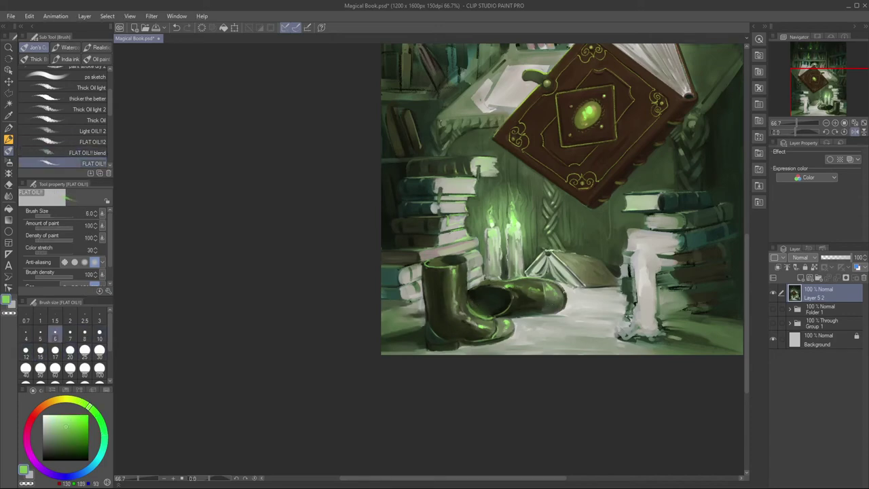
{"action": "key", "text": "bracketright"}
{"action": "key", "text": "bracketright"}
{"action": "key", "text": "bracketright"}
{"action": "key", "text": "bracketright"}
{"action": "key", "text": "bracketright"}
- Sharpen the dark shading of the boots with a dark tone sampled from the fallen boot, finishing at size 7
{"action": "left_click", "coordinate": [519, 304], "text": "alt"}
{"action": "key", "text": "bracketright"}
{"action": "key", "text": "bracketright"}
{"action": "key", "text": "bracketright"}
{"action": "key", "text": "bracketright"}
{"action": "key", "text": "bracketleft"}
{"action": "key", "text": "bracketleft"}
{"action": "key", "text": "bracketleft"}
{"action": "key", "text": "bracketleft"}
{"action": "key", "text": "bracketleft"}
{"action": "key", "text": "bracketleft"}
{"action": "key", "text": "bracketleft"}
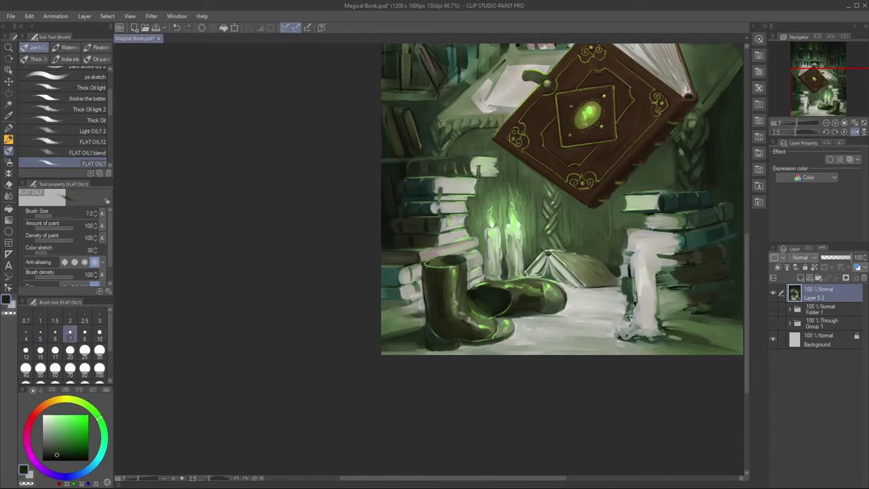
- Paint the ground beside the fallen boot's toe with a sampled muted green at size 17, and save the painting
{"action": "key", "text": "ctrl+minus"}
{"action": "left_click", "coordinate": [574, 293], "text": "alt"}
{"action": "key", "text": "bracketright"}
{"action": "key", "text": "bracketright"}
{"action": "key", "text": "bracketright"}
{"action": "left_click_drag", "start_coordinate": [545, 297], "coordinate": [584, 299]}
{"action": "key", "text": "bracketright"}
{"action": "left_click_drag", "start_coordinate": [587, 301], "coordinate": [552, 305]}
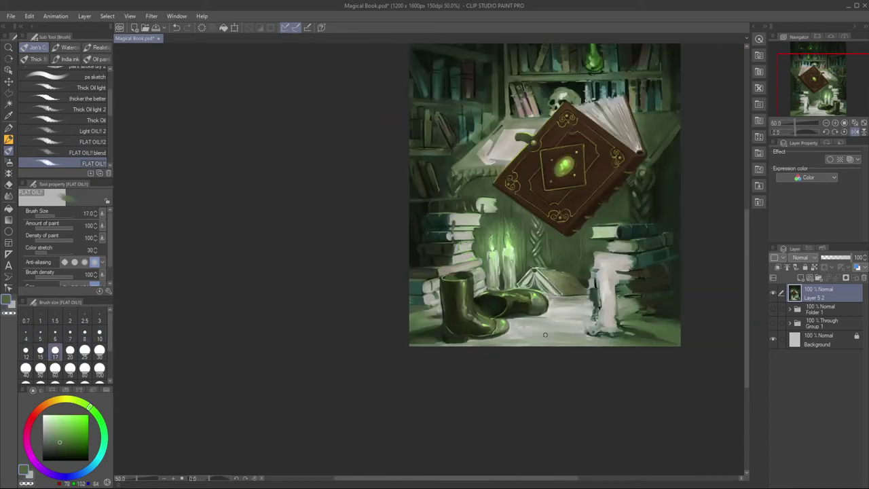
{"action": "key", "text": "ctrl+minus"}
{"action": "left_click", "coordinate": [10, 16]}
{"action": "left_click", "coordinate": [39, 86]}
- Paint dark strokes on the wall beside the stack of books under the floating book, using a sampled dark green at size 8
{"action": "key", "text": "ctrl+plus"}
{"action": "left_click", "coordinate": [611, 285], "text": "alt"}
{"action": "key", "text": "bracketleft"}
{"action": "key", "text": "bracketleft"}
{"action": "key", "text": "bracketleft"}
{"action": "key", "text": "bracketleft"}
{"action": "key", "text": "bracketleft"}
{"action": "key", "text": "bracketleft"}
{"action": "left_click_drag", "start_coordinate": [617, 267], "coordinate": [612, 282]}
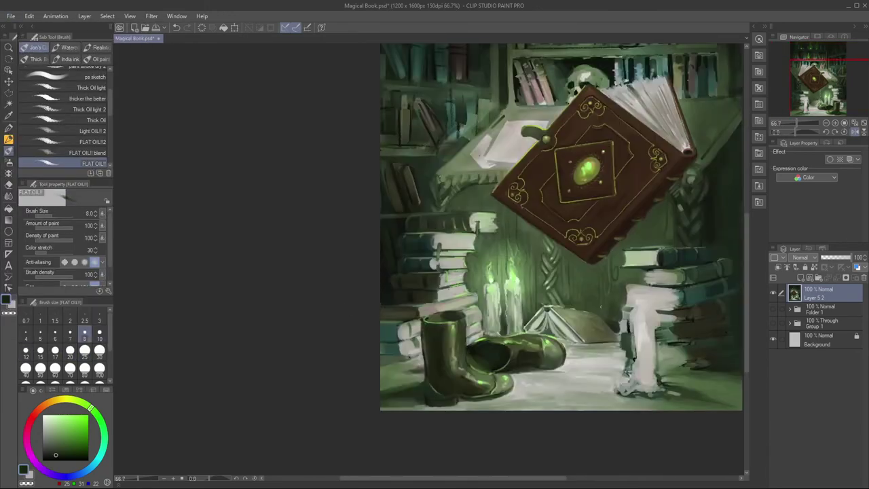
{"action": "key", "text": "ctrl+minus"}
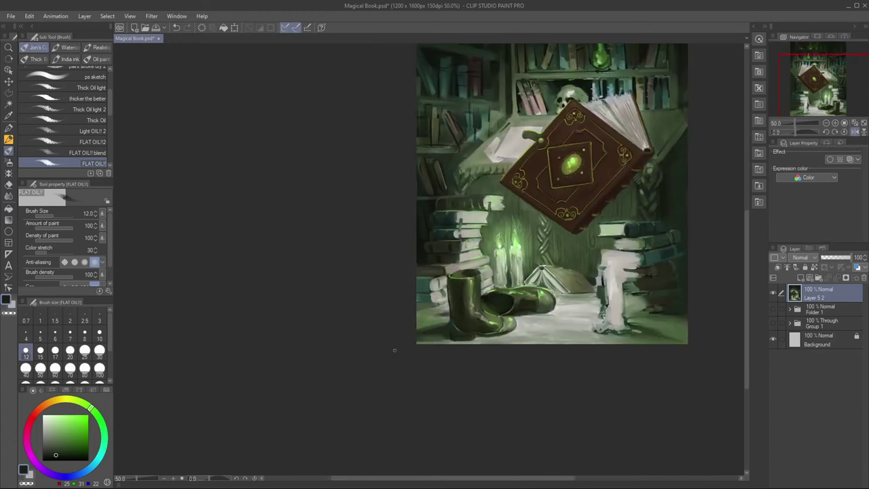
- Mirror the canvas view horizontally and rework the shading of the book stack behind the large white candle with a sampled tone
{"action": "key", "text": "h"}
{"action": "left_click_drag", "start_coordinate": [467, 279], "coordinate": [718, 306]}
{"action": "scroll", "coordinate": [719, 306], "scroll_direction": "up", "scroll_amount": 2}
{"action": "key", "text": "bracketleft"}
{"action": "key", "text": "bracketleft"}
{"action": "key", "text": "bracketleft"}
{"action": "key", "text": "bracketleft"}
{"action": "key", "text": "bracketleft"}
{"action": "key", "text": "bracketleft"}
{"action": "key", "text": "bracketright"}
{"action": "key", "text": "bracketright"}
{"action": "left_click", "coordinate": [632, 164], "text": "alt"}
{"action": "key", "text": "bracketright"}
{"action": "key", "text": "bracketright"}
{"action": "key", "text": "bracketright"}
{"action": "key", "text": "bracketright"}
{"action": "key", "text": "bracketright"}
{"action": "key", "text": "bracketright"}
{"action": "key", "text": "bracketright"}
{"action": "key", "text": "bracketright"}
{"action": "key", "text": "bracketright"}
{"action": "key", "text": "bracketright"}
{"action": "key", "text": "bracketright"}
{"action": "key", "text": "bracketright"}
{"action": "key", "text": "bracketright"}
{"action": "key", "text": "bracketleft"}
{"action": "key", "text": "bracketleft"}
{"action": "key", "text": "bracketleft"}
{"action": "key", "text": "bracketleft"}
{"action": "key", "text": "bracketleft"}
{"action": "key", "text": "bracketleft"}
{"action": "key", "text": "bracketleft"}
{"action": "key", "text": "bracketleft"}
- Refine the stack's top book, its dark teal cover and pale page block, with sampled tones, finishing with muted green at size 5
{"action": "left_click", "coordinate": [138, 190], "text": "alt"}
{"action": "key", "text": "bracketright"}
{"action": "key", "text": "bracketright"}
{"action": "key", "text": "bracketright"}
{"action": "key", "text": "bracketright"}
{"action": "mouse_move", "coordinate": [146, 212]}
{"action": "left_mouse_down"}
{"action": "mouse_move", "coordinate": [153, 238]}
{"action": "mouse_move", "coordinate": [211, 221]}
{"action": "mouse_move", "coordinate": [487, 242]}
{"action": "left_mouse_up"}
{"action": "key", "text": "bracketleft"}
{"action": "key", "text": "bracketleft"}
{"action": "key", "text": "bracketleft"}
{"action": "key", "text": "bracketleft"}
{"action": "key", "text": "bracketleft"}
{"action": "key", "text": "bracketleft"}
{"action": "left_click", "coordinate": [163, 219], "text": "alt"}
{"action": "key", "text": "bracketleft"}
{"action": "key", "text": "bracketright"}
{"action": "key", "text": "bracketright"}
{"action": "key", "text": "bracketright"}
{"action": "key", "text": "bracketleft"}
{"action": "key", "text": "bracketleft"}
{"action": "key", "text": "bracketright"}
{"action": "mouse_move", "coordinate": [451, 368]}
{"action": "left_mouse_down"}
{"action": "mouse_move", "coordinate": [262, 386]}
{"action": "mouse_move", "coordinate": [221, 363]}
{"action": "left_mouse_up"}
{"action": "key", "text": "bracketleft"}
{"action": "key", "text": "bracketleft"}
{"action": "key", "text": "bracketleft"}
{"action": "key", "text": "bracketleft"}
{"action": "key", "text": "bracketleft"}
{"action": "key", "text": "bracketleft"}
{"action": "key", "text": "bracketleft"}
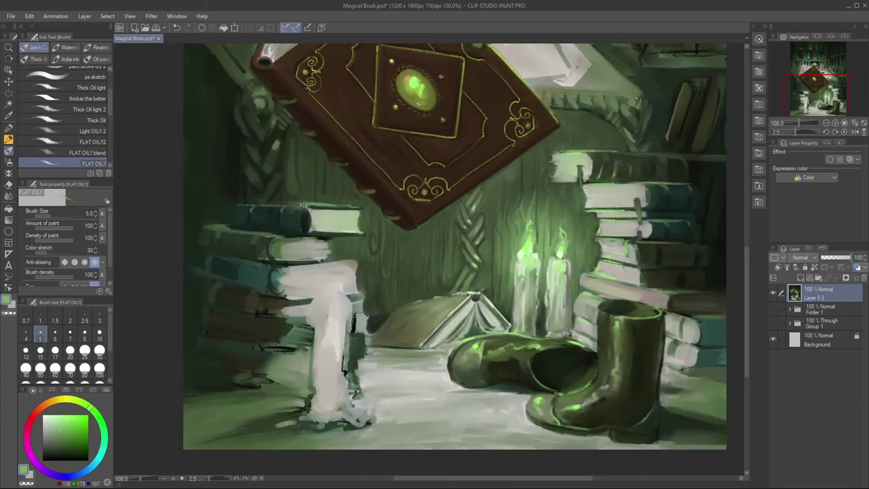
- Clean up the second book's page block and trim its outer end with sampled tones, starting with a dark green at size 6
{"action": "key", "text": "bracketright"}
{"action": "key", "text": "bracketright"}
{"action": "key", "text": "bracketright"}
{"action": "key", "text": "bracketright"}
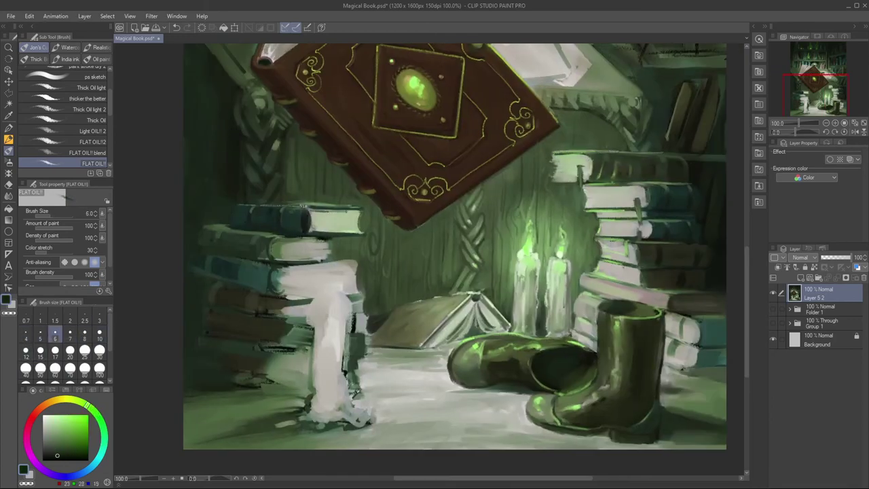
{"action": "left_click", "coordinate": [293, 255], "text": "alt"}
{"action": "key", "text": "bracketright"}
{"action": "key", "text": "bracketright"}
{"action": "key", "text": "bracketright"}
{"action": "key", "text": "bracketleft"}
{"action": "left_click", "coordinate": [337, 247], "text": "alt"}
{"action": "left_click_drag", "start_coordinate": [331, 241], "coordinate": [326, 257]}
{"action": "key", "text": "bracketright"}
{"action": "key", "text": "bracketright"}
{"action": "key", "text": "bracketright"}
{"action": "key", "text": "bracketright"}
{"action": "key", "text": "bracketleft"}
{"action": "key", "text": "bracketleft"}
{"action": "key", "text": "bracketleft"}
{"action": "key", "text": "bracketleft"}
- Add thin highlights along the cover edges of the top two books with bright green sampled from the candle, at size 5
{"action": "left_click", "coordinate": [527, 255], "text": "alt"}
{"action": "key", "text": "bracketleft"}
{"action": "key", "text": "bracketleft"}
{"action": "key", "text": "bracketleft"}
{"action": "key", "text": "bracketleft"}
{"action": "left_click_drag", "start_coordinate": [278, 236], "coordinate": [249, 236]}
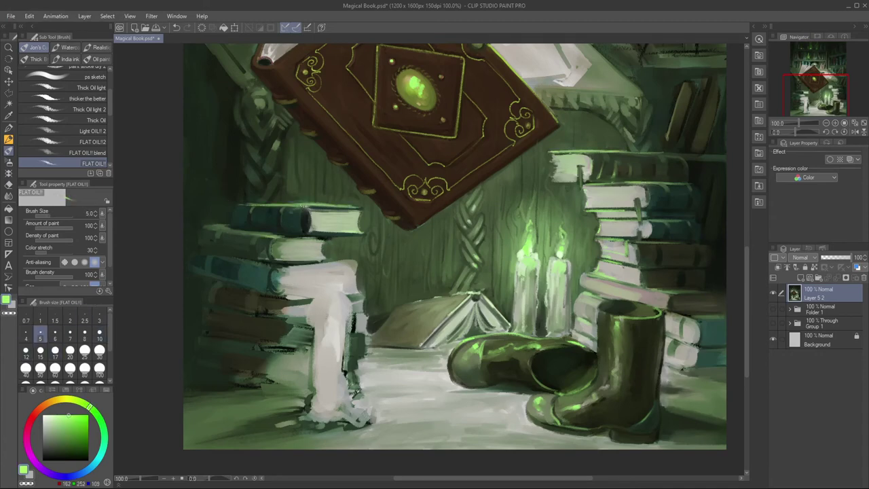
- Repaint the spines of the second and third books with sampled dark greens, starting at size 8
{"action": "key", "text": "ctrl+minus"}
{"action": "key", "text": "ctrl+plus"}
{"action": "left_click", "coordinate": [445, 217], "text": "alt"}
{"action": "key", "text": "bracketright"}
{"action": "key", "text": "bracketright"}
{"action": "key", "text": "bracketright"}
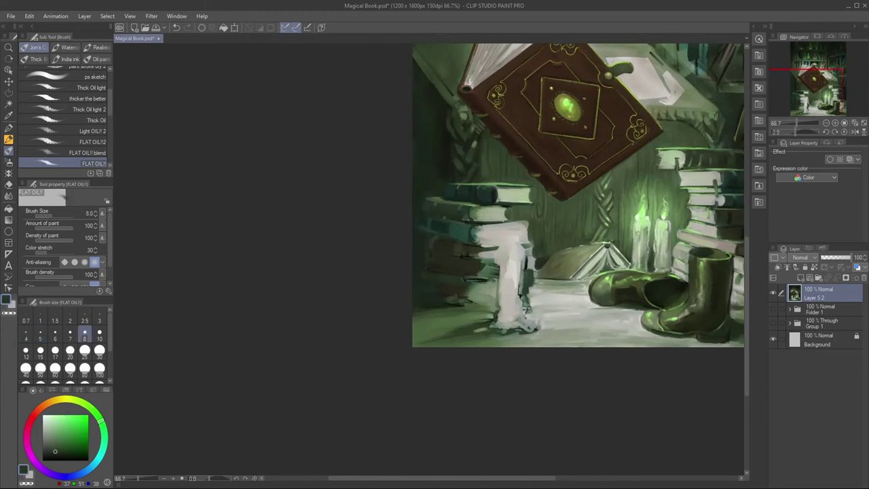
{"action": "left_click", "coordinate": [434, 230], "text": "alt"}
{"action": "key", "text": "bracketright"}
{"action": "key", "text": "bracketright"}
{"action": "key", "text": "bracketright"}
{"action": "key", "text": "bracketright"}
{"action": "key", "text": "bracketright"}
- Define the top edge of the third book's page block above the large candle with sampled tones
{"action": "left_click", "coordinate": [483, 234], "text": "alt"}
{"action": "key", "text": "bracketleft"}
{"action": "key", "text": "bracketleft"}
{"action": "key", "text": "bracketleft"}
{"action": "key", "text": "bracketleft"}
{"action": "key", "text": "bracketleft"}
{"action": "key", "text": "bracketleft"}
{"action": "key", "text": "bracketleft"}
{"action": "key", "text": "bracketright"}
{"action": "key", "text": "bracketright"}
{"action": "key", "text": "bracketright"}
{"action": "left_click_drag", "start_coordinate": [474, 226], "coordinate": [528, 220]}
{"action": "key", "text": "bracketleft"}
{"action": "key", "text": "bracketleft"}
{"action": "key", "text": "bracketleft"}
{"action": "left_click", "coordinate": [526, 220], "text": "alt"}
{"action": "key", "text": "bracketleft"}
{"action": "key", "text": "bracketleft"}
{"action": "key", "text": "bracketleft"}
{"action": "key", "text": "bracketleft"}
- Refine the covers of the upper books and the dark wall behind them with tones sampled from the stack and wall
{"action": "left_click", "coordinate": [445, 183], "text": "alt"}
{"action": "key", "text": "bracketleft"}
{"action": "key", "text": "bracketleft"}
{"action": "key", "text": "bracketleft"}
{"action": "key", "text": "bracketleft"}
{"action": "left_click", "coordinate": [459, 226], "text": "alt"}
{"action": "key", "text": "bracketright"}
{"action": "key", "text": "bracketright"}
{"action": "key", "text": "bracketright"}
{"action": "key", "text": "bracketright"}
{"action": "key", "text": "bracketright"}
{"action": "key", "text": "bracketright"}
{"action": "key", "text": "bracketright"}
{"action": "key", "text": "bracketright"}
{"action": "key", "text": "bracketright"}
{"action": "key", "text": "bracketright"}
{"action": "left_click", "coordinate": [441, 165], "text": "alt"}
{"action": "key", "text": "bracketright"}
{"action": "key", "text": "bracketright"}
{"action": "key", "text": "bracketright"}
- Repaint the lower part of the third book's page block with sampled tones, finishing with a light green at size 15
{"action": "left_click", "coordinate": [432, 292], "text": "alt"}
{"action": "key", "text": "bracketleft"}
{"action": "key", "text": "bracketleft"}
{"action": "left_click", "coordinate": [499, 236], "text": "alt"}
{"action": "left_click_drag", "start_coordinate": [487, 234], "coordinate": [525, 233]}
{"action": "key", "text": "bracketleft"}
{"action": "key", "text": "bracketleft"}
{"action": "key", "text": "bracketleft"}
{"action": "key", "text": "bracketleft"}
{"action": "key", "text": "bracketleft"}
{"action": "key", "text": "bracketleft"}
{"action": "key", "text": "bracketleft"}
{"action": "left_click", "coordinate": [702, 203], "text": "alt"}
{"action": "key", "text": "bracketright"}
{"action": "scroll", "coordinate": [480, 239], "scroll_direction": "down", "scroll_amount": 2}
{"action": "scroll", "coordinate": [480, 239], "scroll_direction": "up", "scroll_amount": 2}
{"action": "left_click_drag", "start_coordinate": [463, 364], "coordinate": [479, 360]}
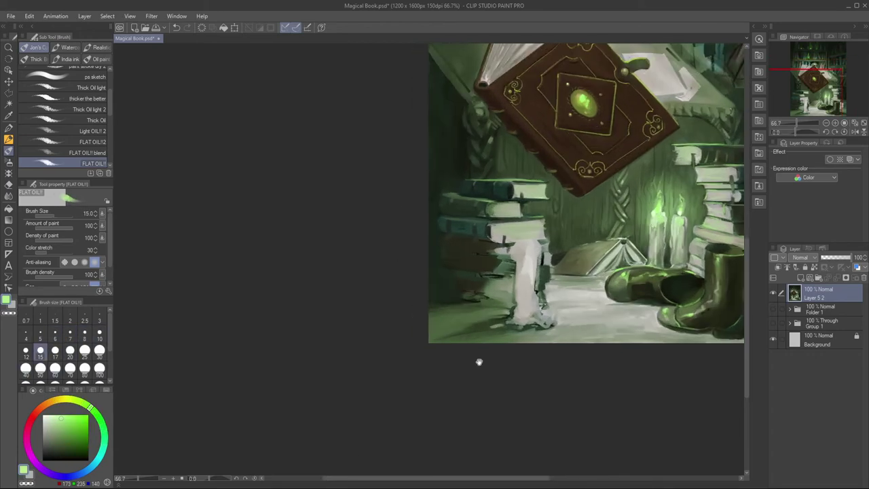
- Paint a bright green flame and glowing wax at the top of the large candle with colour sampled from the rear candles
{"action": "key", "text": "bracketleft"}
{"action": "key", "text": "bracketleft"}
{"action": "key", "text": "bracketleft"}
{"action": "key", "text": "bracketleft"}
{"action": "key", "text": "bracketleft"}
{"action": "left_click", "coordinate": [657, 226], "text": "alt"}
{"action": "key", "text": "bracketright"}
{"action": "key", "text": "bracketright"}
{"action": "key", "text": "bracketright"}
{"action": "key", "text": "bracketright"}
{"action": "key", "text": "bracketright"}
{"action": "key", "text": "bracketright"}
{"action": "key", "text": "bracketright"}
{"action": "key", "text": "bracketright"}
{"action": "key", "text": "bracketright"}
{"action": "key", "text": "bracketright"}
{"action": "key", "text": "bracketright"}
{"action": "key", "text": "bracketright"}
{"action": "key", "text": "bracketleft"}
{"action": "key", "text": "bracketleft"}
{"action": "key", "text": "bracketleft"}
{"action": "key", "text": "bracketleft"}
{"action": "key", "text": "bracketleft"}
{"action": "key", "text": "bracketleft"}
{"action": "key", "text": "bracketleft"}
{"action": "mouse_move", "coordinate": [512, 238]}
{"action": "left_mouse_down"}
{"action": "mouse_move", "coordinate": [526, 228]}
{"action": "mouse_move", "coordinate": [506, 266]}
{"action": "left_mouse_up"}
- Refine the book edges beside the large candle's top with sampled tones, finishing with a dark green at size 20
{"action": "left_click", "coordinate": [505, 252], "text": "alt"}
{"action": "key", "text": "bracketright"}
{"action": "key", "text": "bracketright"}
{"action": "key", "text": "bracketright"}
{"action": "key", "text": "bracketright"}
{"action": "key", "text": "bracketright"}
{"action": "key", "text": "bracketleft"}
{"action": "key", "text": "bracketleft"}
{"action": "key", "text": "bracketleft"}
{"action": "left_click", "coordinate": [552, 260], "text": "alt"}
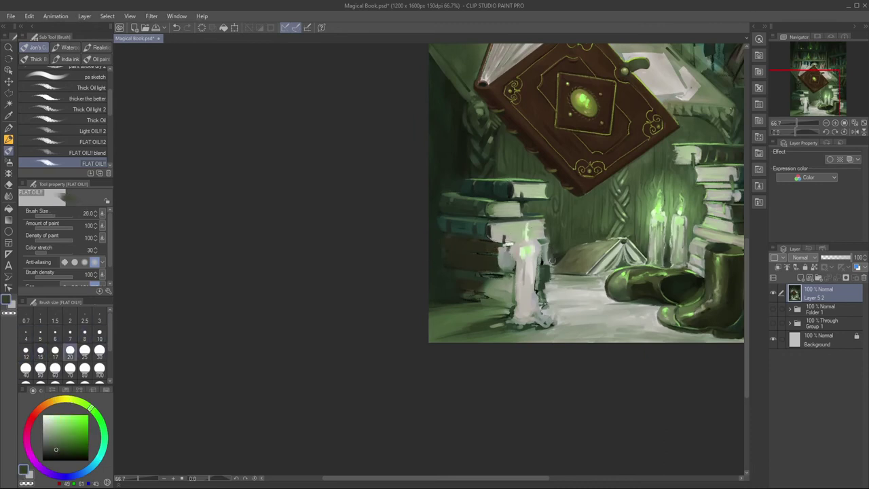
- Define the large candle's upper rim against the books behind it with tones sampled from the page block and wax
{"action": "key", "text": "bracketright"}
{"action": "key", "text": "bracketright"}
{"action": "key", "text": "bracketright"}
{"action": "key", "text": "bracketright"}
{"action": "left_click", "coordinate": [508, 256], "text": "alt"}
{"action": "key", "text": "bracketright"}
{"action": "key", "text": "bracketleft"}
{"action": "left_click", "coordinate": [516, 261], "text": "alt"}
{"action": "key", "text": "bracketleft"}
{"action": "key", "text": "bracketleft"}
{"action": "key", "text": "bracketleft"}
- Add glowing green wax drips down the large candle with colour sampled from its lit top
{"action": "left_click", "coordinate": [527, 250], "text": "alt"}
{"action": "key", "text": "bracketright"}
{"action": "key", "text": "bracketright"}
{"action": "left_click", "coordinate": [528, 250], "text": "alt"}
{"action": "left_click", "coordinate": [527, 249], "text": "alt"}
{"action": "key", "text": "bracketleft"}
{"action": "key", "text": "bracketleft"}
{"action": "key", "text": "bracketleft"}
{"action": "mouse_move", "coordinate": [524, 250]}
{"action": "left_mouse_down"}
{"action": "mouse_move", "coordinate": [536, 242]}
{"action": "mouse_move", "coordinate": [522, 291]}
{"action": "mouse_move", "coordinate": [546, 320]}
{"action": "mouse_move", "coordinate": [505, 323]}
{"action": "left_mouse_up"}
- Repaint the table surface beside the large candle's base with sampled dark greens and a larger brush
{"action": "key", "text": "bracketleft"}
{"action": "key", "text": "bracketleft"}
{"action": "key", "text": "bracketright"}
{"action": "key", "text": "bracketright"}
{"action": "key", "text": "bracketright"}
{"action": "key", "text": "bracketright"}
{"action": "key", "text": "bracketright"}
{"action": "key", "text": "bracketright"}
{"action": "left_click", "coordinate": [474, 329], "text": "alt"}
{"action": "left_click", "coordinate": [474, 327], "text": "alt"}
{"action": "key", "text": "bracketright"}
{"action": "key", "text": "bracketright"}
{"action": "key", "text": "bracketright"}
{"action": "key", "text": "bracketright"}
{"action": "key", "text": "bracketright"}
- Refine the lower body of the large candle with a sampled pale grey at size 15
{"action": "left_click", "coordinate": [524, 313], "text": "alt"}
{"action": "key", "text": "bracketleft"}
{"action": "key", "text": "bracketleft"}
{"action": "key", "text": "bracketleft"}
{"action": "key", "text": "bracketleft"}
{"action": "key", "text": "bracketleft"}
{"action": "key", "text": "bracketleft"}
{"action": "scroll", "coordinate": [408, 317], "scroll_direction": "down", "scroll_amount": 2}
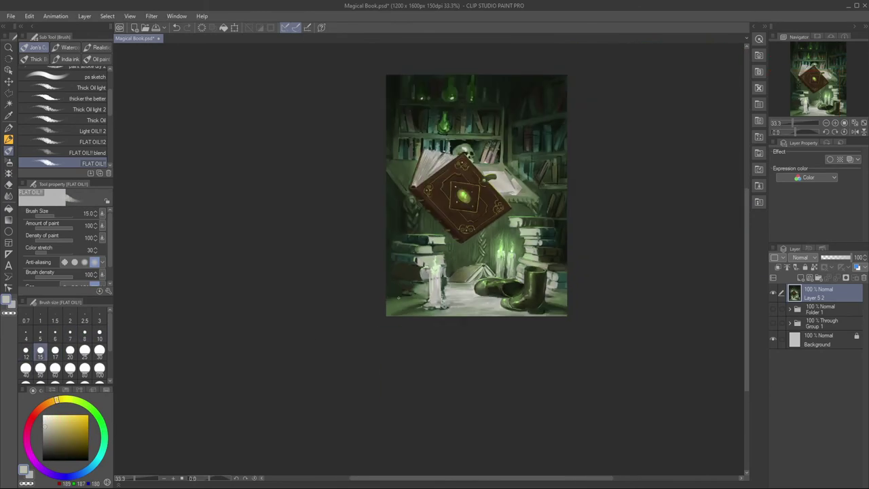
- Touch up the area around the large candle's flame and side with tones sampled from the books and background
{"action": "scroll", "coordinate": [384, 302], "scroll_direction": "up", "scroll_amount": 2}
{"action": "left_click", "coordinate": [486, 199], "text": "alt"}
{"action": "left_click", "coordinate": [508, 257], "text": "alt"}
{"action": "key", "text": "bracketleft"}
{"action": "key", "text": "bracketright"}
{"action": "key", "text": "bracketright"}
{"action": "key", "text": "bracketright"}
{"action": "key", "text": "bracketright"}
{"action": "key", "text": "bracketleft"}
- Sharpen the large candle's top edge with tones sampled from the adjoining page block and wax
{"action": "left_click", "coordinate": [469, 246], "text": "alt"}
{"action": "left_click", "coordinate": [501, 245], "text": "alt"}
{"action": "left_click_drag", "start_coordinate": [501, 243], "coordinate": [501, 252]}
{"action": "key", "text": "bracketright"}
{"action": "left_click", "coordinate": [506, 269], "text": "alt"}
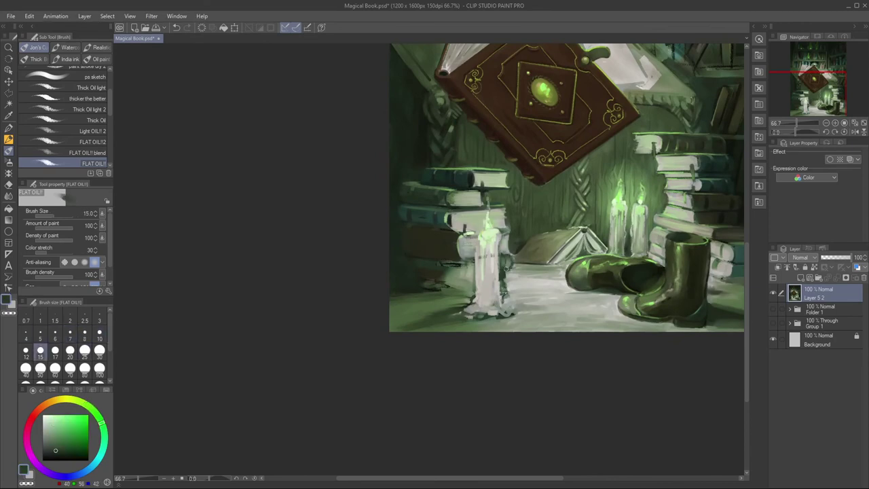
- Rework the lower books on both sides of the large candle with sampled dark greens and a greyish green
{"action": "key", "text": "bracketright"}
{"action": "key", "text": "bracketright"}
{"action": "left_click", "coordinate": [455, 271], "text": "alt"}
{"action": "key", "text": "bracketright"}
{"action": "key", "text": "bracketright"}
{"action": "left_click", "coordinate": [506, 297], "text": "alt"}
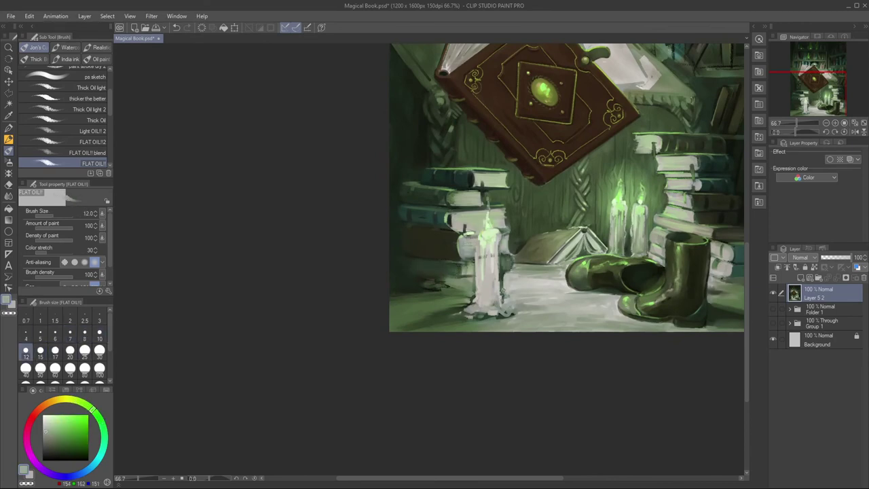
- Paint over the rough marks beneath the lowest left book with sampled greens to define its lower edge
{"action": "key", "text": "bracketright"}
{"action": "left_click_drag", "start_coordinate": [469, 295], "coordinate": [425, 286]}
{"action": "left_click", "coordinate": [424, 277], "text": "alt"}
{"action": "left_click_drag", "start_coordinate": [449, 282], "coordinate": [426, 281]}
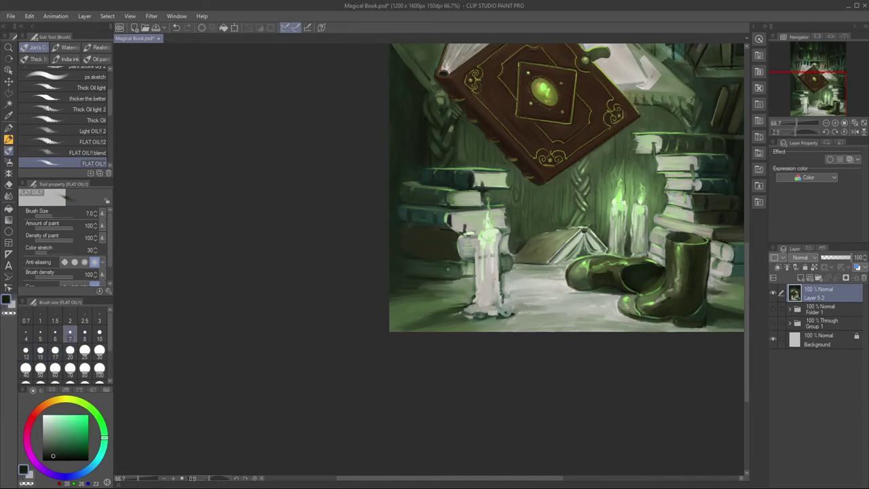
- Shape the edges and wax drips down the large candle's body with finer strokes of sampled tones
{"action": "key", "text": "bracketleft"}
{"action": "left_click", "coordinate": [469, 269], "text": "alt"}
{"action": "left_click", "coordinate": [490, 280], "text": "alt"}
{"action": "mouse_move", "coordinate": [494, 246]}
{"action": "left_mouse_down"}
{"action": "mouse_move", "coordinate": [492, 292]}
{"action": "mouse_move", "coordinate": [461, 308]}
{"action": "mouse_move", "coordinate": [479, 295]}
{"action": "mouse_move", "coordinate": [475, 301]}
{"action": "mouse_move", "coordinate": [505, 307]}
{"action": "mouse_move", "coordinate": [470, 317]}
{"action": "left_mouse_up"}
{"action": "left_click", "coordinate": [479, 298], "text": "alt"}
- Refine the melted wax around the large candle's base with tones sampled from its lower body and foot
{"action": "key", "text": "bracketright"}
{"action": "key", "text": "bracketright"}
{"action": "key", "text": "bracketright"}
{"action": "key", "text": "bracketright"}
{"action": "key", "text": "bracketright"}
{"action": "key", "text": "bracketleft"}
{"action": "key", "text": "bracketleft"}
{"action": "key", "text": "bracketleft"}
{"action": "key", "text": "bracketleft"}
{"action": "key", "text": "bracketright"}
{"action": "key", "text": "bracketright"}
{"action": "key", "text": "bracketright"}
{"action": "key", "text": "bracketright"}
{"action": "left_click", "coordinate": [481, 299], "text": "alt"}
{"action": "left_click", "coordinate": [487, 320], "text": "alt"}
- Brighten the large candle's flame with a sampled pale green at size 17
{"action": "key", "text": "bracketright"}
{"action": "key", "text": "bracketright"}
{"action": "key", "text": "bracketleft"}
{"action": "key", "text": "bracketleft"}
{"action": "left_click_drag", "start_coordinate": [505, 272], "coordinate": [455, 349]}
{"action": "left_click", "coordinate": [438, 302], "text": "alt"}
{"action": "left_click_drag", "start_coordinate": [438, 279], "coordinate": [438, 298]}
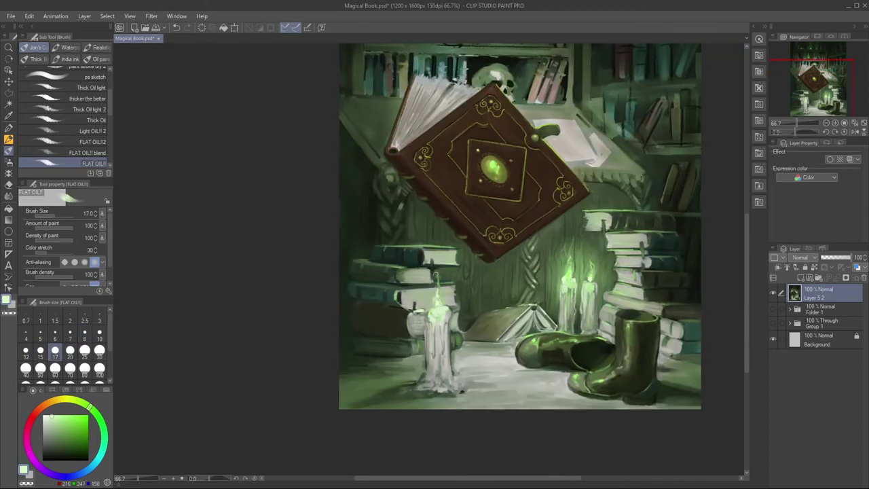
- Refine the carved braid on the table's left leg with greens sampled from the carving, varying the brush between fine and broader strokes
{"action": "key", "text": "ctrl+minus"}
{"action": "scroll", "coordinate": [249, 360], "scroll_direction": "up", "scroll_amount": 1}
{"action": "left_click", "coordinate": [421, 217], "text": "alt"}
{"action": "key", "text": "bracketleft"}
{"action": "key", "text": "bracketleft"}
{"action": "key", "text": "bracketleft"}
{"action": "key", "text": "bracketleft"}
{"action": "key", "text": "bracketleft"}
{"action": "left_click", "coordinate": [407, 204], "text": "alt"}
{"action": "key", "text": "bracketleft"}
{"action": "left_click", "coordinate": [427, 211], "text": "alt"}
{"action": "key", "text": "bracketleft"}
{"action": "left_click", "coordinate": [419, 212], "text": "alt"}
{"action": "key", "text": "bracketright"}
{"action": "key", "text": "bracketright"}
{"action": "key", "text": "bracketright"}
{"action": "left_click", "coordinate": [429, 217], "text": "alt"}
{"action": "key", "text": "bracketleft"}
{"action": "key", "text": "bracketleft"}
{"action": "key", "text": "bracketleft"}
{"action": "key", "text": "bracketleft"}
{"action": "key", "text": "bracketleft"}
{"action": "key", "text": "bracketright"}
{"action": "key", "text": "bracketright"}
{"action": "key", "text": "bracketright"}
{"action": "key", "text": "bracketright"}
{"action": "key", "text": "bracketleft"}
{"action": "key", "text": "bracketleft"}
{"action": "key", "text": "bracketleft"}
{"action": "key", "text": "bracketright"}
{"action": "key", "text": "bracketright"}
{"action": "key", "text": "bracketright"}
{"action": "key", "text": "bracketright"}
{"action": "key", "text": "bracketright"}
{"action": "key", "text": "bracketleft"}
{"action": "key", "text": "bracketleft"}
{"action": "key", "text": "bracketleft"}
- Rework the table's left end behind the book with sampled dark greens and soften it using FLAT OIL!! blend at size 60
{"action": "left_click", "coordinate": [417, 153], "text": "alt"}
{"action": "key", "text": "bracketright"}
{"action": "key", "text": "bracketleft"}
{"action": "key", "text": "bracketleft"}
{"action": "left_click", "coordinate": [446, 91], "text": "alt"}
{"action": "left_click", "coordinate": [408, 162], "text": "alt"}
{"action": "key", "text": "bracketright"}
{"action": "key", "text": "bracketright"}
{"action": "key", "text": "bracketright"}
{"action": "scroll", "coordinate": [405, 164], "scroll_direction": "down", "scroll_amount": 1}
{"action": "key", "text": "bracketright"}
{"action": "key", "text": "bracketright"}
{"action": "left_click", "coordinate": [385, 146], "text": "alt"}
{"action": "key", "text": "comma"}
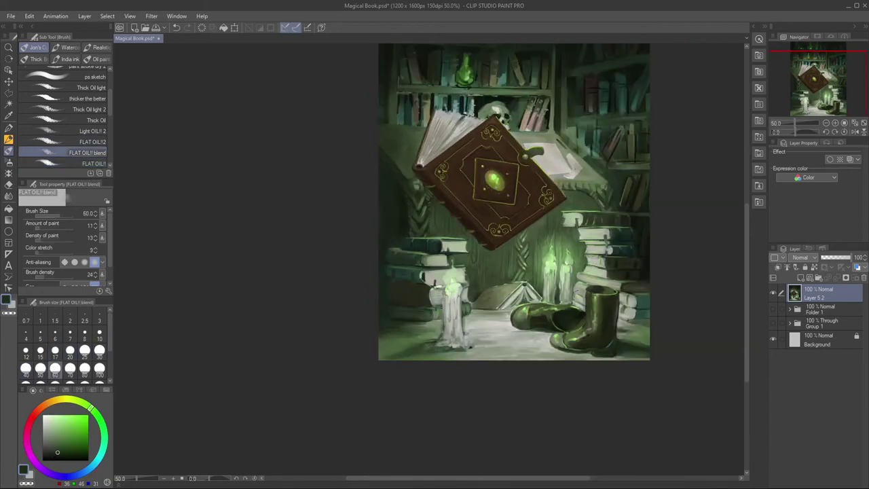
- Streak the floating book's pages with bright green sampled from the cover gem, using fine FLAT OIL!! strokes
{"action": "left_click_drag", "start_coordinate": [417, 283], "coordinate": [458, 378]}
{"action": "mouse_move", "coordinate": [525, 446]}
{"action": "left_mouse_down"}
{"action": "mouse_move", "coordinate": [506, 319]}
{"action": "mouse_move", "coordinate": [531, 383]}
{"action": "left_mouse_up"}
{"action": "left_click", "coordinate": [88, 163]}
{"action": "left_click", "coordinate": [543, 213], "text": "alt"}
{"action": "key", "text": "bracketleft"}
{"action": "key", "text": "bracketleft"}
{"action": "key", "text": "bracketleft"}
{"action": "key", "text": "bracketleft"}
{"action": "key", "text": "bracketleft"}
{"action": "key", "text": "bracketleft"}
{"action": "key", "text": "bracketleft"}
{"action": "key", "text": "bracketleft"}
{"action": "key", "text": "bracketleft"}
{"action": "key", "text": "bracketleft"}
{"action": "key", "text": "bracketleft"}
{"action": "key", "text": "bracketright"}
{"action": "left_click_drag", "start_coordinate": [490, 155], "coordinate": [470, 192]}
{"action": "key", "text": "bracketright"}
{"action": "key", "text": "bracketright"}
{"action": "key", "text": "bracketright"}
{"action": "key", "text": "bracketleft"}
{"action": "key", "text": "bracketleft"}
- Redefine individual page lines between the green streaks with a pale tone sampled from the book's pages
{"action": "left_click", "coordinate": [510, 157], "text": "alt"}
{"action": "key", "text": "bracketleft"}
{"action": "left_click_drag", "start_coordinate": [507, 165], "coordinate": [495, 176]}
{"action": "key", "text": "bracketleft"}
{"action": "key", "text": "bracketright"}
{"action": "left_click_drag", "start_coordinate": [502, 145], "coordinate": [480, 180]}
- Tidy the outer left edge of the floating book's pages with a sampled dark green
{"action": "left_click", "coordinate": [464, 188], "text": "alt"}
{"action": "key", "text": "bracketright"}
{"action": "key", "text": "bracketright"}
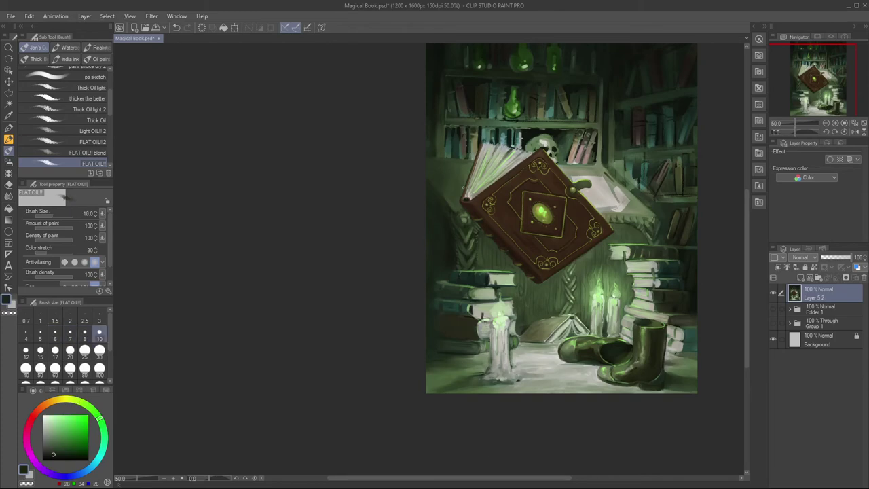
{"action": "key", "text": "bracketright"}
- Sharpen the page separations of the floating book with fine strokes of a tone sampled from its pages
{"action": "scroll", "coordinate": [431, 122], "scroll_direction": "down", "scroll_amount": 1}
{"action": "scroll", "coordinate": [484, 105], "scroll_direction": "up", "scroll_amount": 2}
{"action": "left_click_drag", "start_coordinate": [573, 196], "coordinate": [536, 184]}
{"action": "left_click", "coordinate": [424, 190], "text": "alt"}
{"action": "key", "text": "bracketleft"}
{"action": "key", "text": "bracketright"}
{"action": "key", "text": "bracketleft"}
{"action": "key", "text": "bracketleft"}
{"action": "key", "text": "bracketright"}
{"action": "key", "text": "bracketright"}
{"action": "key", "text": "bracketright"}
{"action": "key", "text": "bracketleft"}
{"action": "key", "text": "bracketleft"}
{"action": "key", "text": "bracketleft"}
{"action": "key", "text": "bracketright"}
{"action": "key", "text": "bracketleft"}
- Touch up the loose paper on the table beside the book's clasp with a tone sampled from the paper
{"action": "left_click", "coordinate": [577, 220], "text": "alt"}
{"action": "left_click_drag", "start_coordinate": [589, 220], "coordinate": [590, 245]}
{"action": "key", "text": "bracketright"}
{"action": "key", "text": "bracketleft"}
{"action": "key", "text": "bracketleft"}
{"action": "left_click", "coordinate": [642, 333], "text": "alt"}
{"action": "key", "text": "bracketright"}
{"action": "key", "text": "bracketright"}
- Block in loose sheets of paper on the table's left end behind the floating book with sampled tones
{"action": "left_click", "coordinate": [406, 187], "text": "alt"}
{"action": "key", "text": "bracketright"}
{"action": "key", "text": "bracketright"}
{"action": "key", "text": "bracketright"}
{"action": "key", "text": "bracketright"}
{"action": "left_click", "coordinate": [400, 194], "text": "alt"}
{"action": "key", "text": "bracketleft"}
{"action": "key", "text": "bracketleft"}
{"action": "key", "text": "bracketleft"}
{"action": "key", "text": "bracketleft"}
{"action": "key", "text": "bracketright"}
{"action": "key", "text": "bracketleft"}
{"action": "mouse_move", "coordinate": [389, 195]}
{"action": "left_mouse_down"}
{"action": "mouse_move", "coordinate": [381, 213]}
{"action": "mouse_move", "coordinate": [378, 201]}
{"action": "left_mouse_up"}
- Refine the loose sheets beside the floating book's open pages with tones sampled from the papers and table
{"action": "left_click", "coordinate": [385, 202], "text": "alt"}
{"action": "left_click", "coordinate": [372, 204], "text": "alt"}
{"action": "key", "text": "bracketright"}
{"action": "key", "text": "bracketright"}
{"action": "key", "text": "bracketleft"}
{"action": "key", "text": "bracketleft"}
{"action": "key", "text": "bracketleft"}
{"action": "key", "text": "bracketleft"}
{"action": "left_click", "coordinate": [391, 204], "text": "alt"}
{"action": "left_click", "coordinate": [380, 202], "text": "alt"}
{"action": "key", "text": "bracketright"}
{"action": "key", "text": "bracketright"}
{"action": "key", "text": "bracketleft"}
{"action": "key", "text": "bracketleft"}
{"action": "key", "text": "bracketright"}
{"action": "key", "text": "bracketright"}
{"action": "key", "text": "bracketright"}
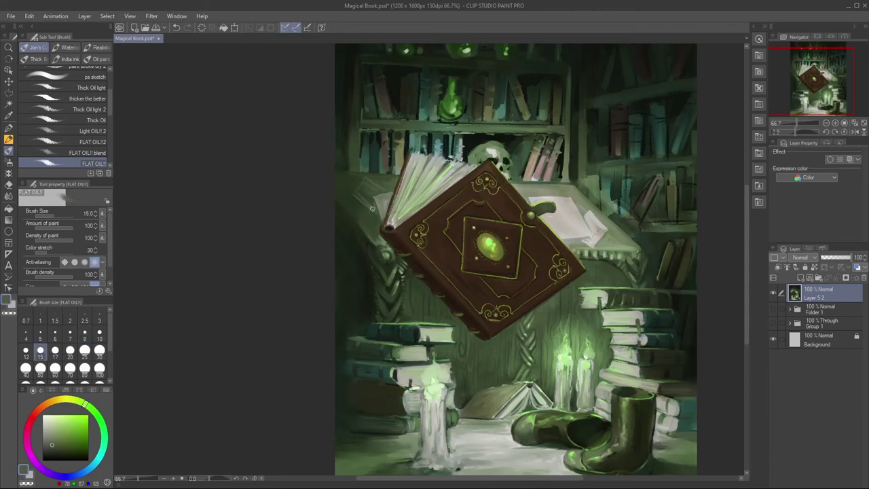
- Define the outer corner of the loose sheet at the table's left end with a small stroke
{"action": "key", "text": "bracketleft"}
{"action": "key", "text": "bracketleft"}
{"action": "key", "text": "bracketleft"}
{"action": "key", "text": "bracketright"}
{"action": "key", "text": "bracketleft"}
{"action": "mouse_move", "coordinate": [355, 187]}
{"action": "left_mouse_down"}
{"action": "mouse_move", "coordinate": [361, 197]}
{"action": "mouse_move", "coordinate": [350, 191]}
{"action": "left_mouse_up"}
{"action": "key", "text": "bracketright"}
{"action": "key", "text": "bracketright"}
- Touch up the folded corner of the loose paper and the adjoining table edge with sampled tones
{"action": "left_click", "coordinate": [598, 232], "text": "alt"}
{"action": "key", "text": "bracketright"}
{"action": "key", "text": "bracketright"}
{"action": "left_click", "coordinate": [616, 239], "text": "alt"}
- Paint the dark upright between the two bookcases above the table's right side with a sampled tone
{"action": "left_click", "coordinate": [584, 178], "text": "alt"}
{"action": "key", "text": "bracketright"}
{"action": "key", "text": "bracketright"}
{"action": "key", "text": "bracketright"}
{"action": "key", "text": "bracketright"}
{"action": "key", "text": "bracketright"}
{"action": "key", "text": "bracketleft"}
{"action": "key", "text": "bracketleft"}
{"action": "key", "text": "bracketleft"}
{"action": "key", "text": "bracketleft"}
{"action": "key", "text": "bracketright"}
{"action": "mouse_move", "coordinate": [583, 172]}
{"action": "left_mouse_down"}
{"action": "mouse_move", "coordinate": [575, 231]}
{"action": "mouse_move", "coordinate": [571, 148]}
{"action": "left_mouse_up"}
- Smooth the surface of the loose paper beside the book's clasp with a tone sampled from it
{"action": "left_click", "coordinate": [574, 215], "text": "alt"}
{"action": "key", "text": "bracketright"}
{"action": "key", "text": "bracketright"}
{"action": "key", "text": "bracketright"}
{"action": "key", "text": "bracketleft"}
{"action": "key", "text": "bracketleft"}
{"action": "key", "text": "bracketright"}
{"action": "key", "text": "bracketright"}
{"action": "key", "text": "bracketleft"}
{"action": "key", "text": "bracketleft"}
{"action": "key", "text": "bracketleft"}
{"action": "key", "text": "bracketleft"}
{"action": "key", "text": "bracketleft"}
{"action": "key", "text": "bracketleft"}
{"action": "key", "text": "bracketleft"}
{"action": "key", "text": "bracketleft"}
{"action": "key", "text": "bracketleft"}
{"action": "key", "text": "bracketleft"}
- Refine the lower edge of the loose paper and the tabletop beneath it with sampled tones
{"action": "left_click", "coordinate": [571, 226], "text": "alt"}
{"action": "left_click", "coordinate": [576, 237], "text": "alt"}
{"action": "key", "text": "bracketright"}
{"action": "key", "text": "bracketright"}
{"action": "key", "text": "bracketright"}
{"action": "key", "text": "bracketright"}
{"action": "key", "text": "bracketleft"}
{"action": "key", "text": "bracketright"}
{"action": "key", "text": "bracketright"}
{"action": "scroll", "coordinate": [577, 237], "scroll_direction": "down", "scroll_amount": 1}
{"action": "scroll", "coordinate": [577, 238], "scroll_direction": "up", "scroll_amount": 1}
{"action": "key", "text": "bracketleft"}
{"action": "key", "text": "bracketleft"}
{"action": "key", "text": "bracketleft"}
{"action": "key", "text": "bracketleft"}
{"action": "key", "text": "bracketright"}
{"action": "key", "text": "bracketright"}
{"action": "key", "text": "bracketright"}
{"action": "key", "text": "bracketright"}
{"action": "key", "text": "bracketright"}
{"action": "key", "text": "bracketleft"}
{"action": "key", "text": "bracketleft"}
- Model the front left candle's wax body down to its base with vertical strokes and sampled tones
{"action": "mouse_move", "coordinate": [422, 370]}
{"action": "left_mouse_down"}
{"action": "mouse_move", "coordinate": [446, 429]}
{"action": "mouse_move", "coordinate": [421, 426]}
{"action": "left_mouse_up"}
{"action": "key", "text": "bracketright"}
{"action": "left_click_drag", "start_coordinate": [424, 421], "coordinate": [410, 425]}
{"action": "left_click", "coordinate": [424, 414], "text": "alt"}
{"action": "key", "text": "bracketleft"}
{"action": "key", "text": "bracketleft"}
{"action": "key", "text": "bracketleft"}
{"action": "key", "text": "bracketleft"}
{"action": "key", "text": "bracketleft"}
{"action": "key", "text": "bracketright"}
{"action": "key", "text": "bracketright"}
- Paint the front left candle's flame with a bright green-white sampled from the candle flames behind the boots
{"action": "left_click", "coordinate": [560, 308], "text": "alt"}
{"action": "key", "text": "bracketleft"}
{"action": "key", "text": "bracketleft"}
{"action": "key", "text": "bracketleft"}
{"action": "left_click_drag", "start_coordinate": [430, 344], "coordinate": [430, 325]}
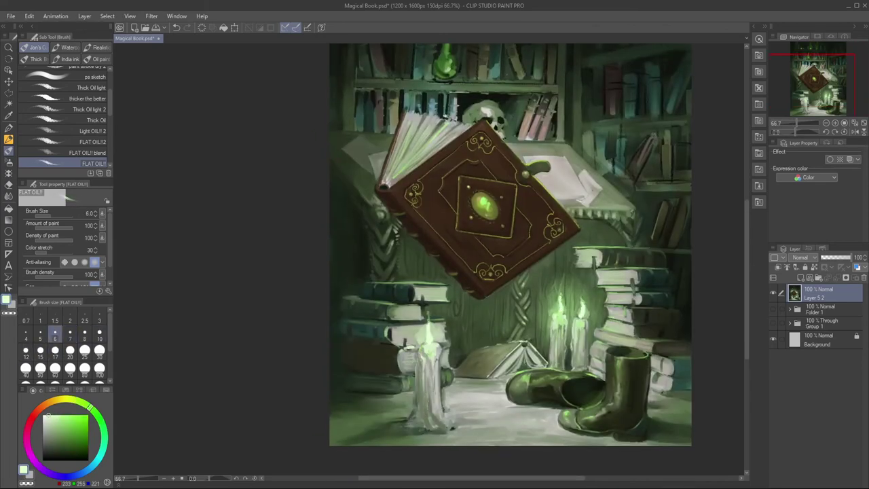
- Refine the front candle's wax beneath the flame and down its body with tones sampled from the candle
{"action": "key", "text": "bracketright"}
{"action": "key", "text": "bracketright"}
{"action": "key", "text": "bracketright"}
{"action": "key", "text": "bracketright"}
{"action": "left_click", "coordinate": [430, 357], "text": "alt"}
{"action": "key", "text": "bracketleft"}
{"action": "key", "text": "bracketleft"}
{"action": "key", "text": "bracketright"}
{"action": "left_click", "coordinate": [429, 366], "text": "alt"}
{"action": "left_click", "coordinate": [438, 397], "text": "alt"}
{"action": "key", "text": "bracketright"}
{"action": "key", "text": "bracketleft"}
{"action": "key", "text": "bracketright"}
{"action": "key", "text": "bracketright"}
{"action": "key", "text": "bracketright"}
- Sharpen the front candle's outer side and base with a near-black tone sampled from the boots' dark opening
{"action": "left_click", "coordinate": [584, 391], "text": "alt"}
{"action": "key", "text": "bracketleft"}
{"action": "key", "text": "bracketleft"}
{"action": "key", "text": "bracketleft"}
{"action": "key", "text": "bracketleft"}
{"action": "left_click_drag", "start_coordinate": [420, 355], "coordinate": [427, 379]}
{"action": "key", "text": "bracketright"}
{"action": "key", "text": "bracketright"}
{"action": "left_click_drag", "start_coordinate": [423, 408], "coordinate": [424, 424]}
{"action": "key", "text": "bracketright"}
- Paint and blend the floor around the front candle's base with a muted grey-green sampled from the scene
{"action": "key", "text": "comma"}
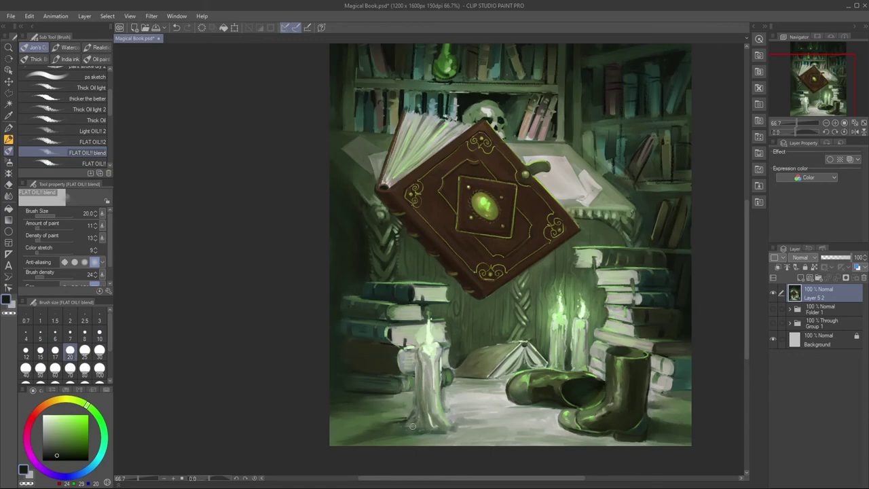
{"action": "key", "text": "bracketleft"}
{"action": "scroll", "coordinate": [412, 425], "scroll_direction": "down", "scroll_amount": 1}
{"action": "key", "text": "period"}
{"action": "left_click", "coordinate": [470, 360], "text": "alt"}
{"action": "key", "text": "bracketright"}
{"action": "key", "text": "bracketright"}
{"action": "key", "text": "bracketright"}
{"action": "key", "text": "bracketright"}
{"action": "mouse_move", "coordinate": [411, 424]}
{"action": "left_mouse_down"}
{"action": "mouse_move", "coordinate": [425, 356]}
{"action": "mouse_move", "coordinate": [520, 356]}
{"action": "left_mouse_up"}
{"action": "key", "text": "bracketright"}
{"action": "key", "text": "bracketright"}
{"action": "left_click_drag", "start_coordinate": [461, 341], "coordinate": [501, 336]}
{"action": "key", "text": "comma"}
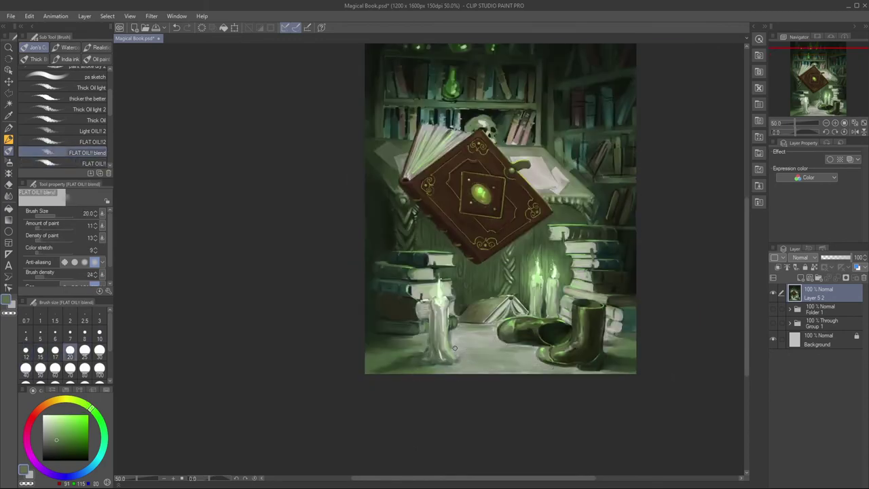
- Brighten the front candle with a pale green-white sampled from the flames behind the boots
{"action": "key", "text": "comma"}
{"action": "left_click", "coordinate": [536, 278], "text": "alt"}
{"action": "key", "text": "bracketleft"}
{"action": "key", "text": "bracketleft"}
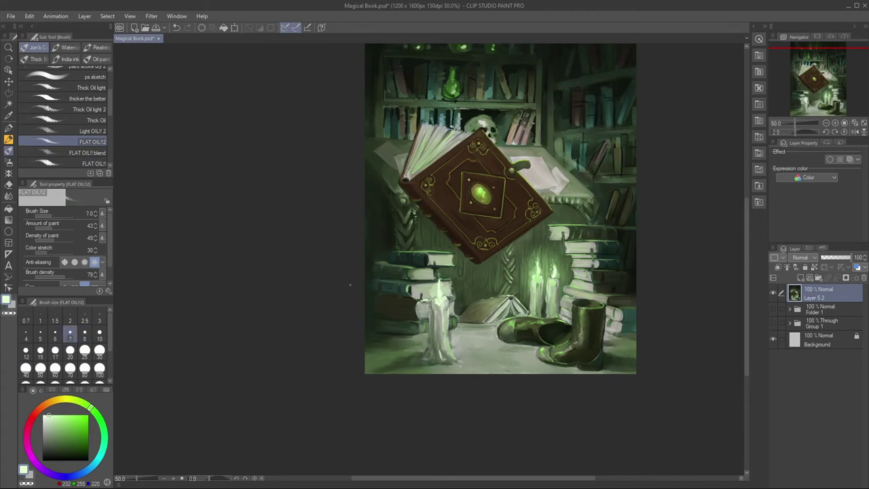
{"action": "key", "text": "bracketright"}
{"action": "key", "text": "bracketleft"}
{"action": "key", "text": "bracketright"}
{"action": "key", "text": "bracketleft"}
- Refine the upper wax of the front candle and the page edges beside it with a tone sampled there
{"action": "left_click", "coordinate": [431, 308], "text": "alt"}
{"action": "key", "text": "bracketright"}
{"action": "key", "text": "bracketright"}
{"action": "key", "text": "bracketright"}
{"action": "key", "text": "bracketleft"}
{"action": "key", "text": "bracketleft"}
{"action": "key", "text": "bracketleft"}
{"action": "key", "text": "bracketleft"}
{"action": "key", "text": "bracketleft"}
{"action": "key", "text": "bracketleft"}
{"action": "key", "text": "bracketright"}
{"action": "key", "text": "bracketright"}
{"action": "key", "text": "bracketright"}
- Model the lower wax of the front candle with grey-green tones sampled from its body
{"action": "left_click", "coordinate": [441, 340], "text": "alt"}
{"action": "key", "text": "bracketleft"}
{"action": "key", "text": "bracketleft"}
{"action": "key", "text": "period"}
{"action": "key", "text": "period"}
{"action": "left_click", "coordinate": [441, 343], "text": "alt"}
{"action": "key", "text": "bracketleft"}
{"action": "key", "text": "bracketright"}
{"action": "key", "text": "bracketright"}
{"action": "key", "text": "bracketright"}
{"action": "key", "text": "bracketright"}
{"action": "key", "text": "bracketright"}
{"action": "key", "text": "bracketright"}
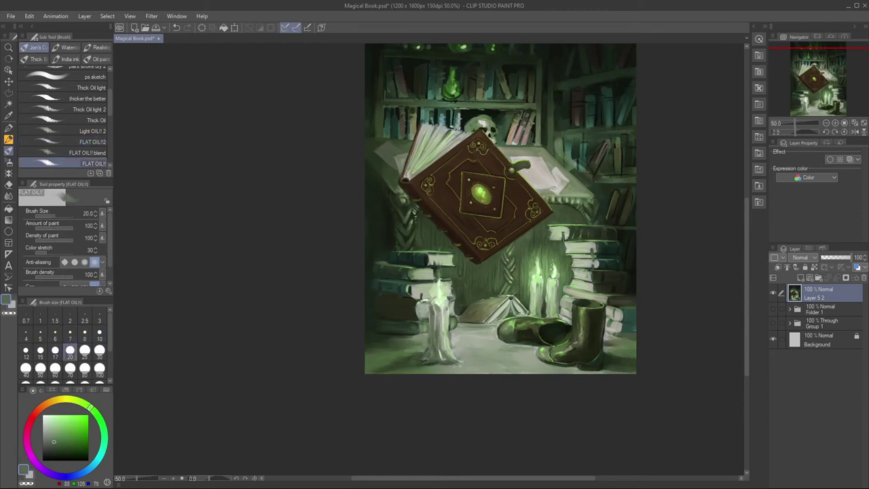
- Tint the dripping wax at the front candle's base with muted teal and sample a dark tone for the shadows at the painting's edge
{"action": "key", "text": "bracketleft"}
{"action": "key", "text": "bracketleft"}
{"action": "key", "text": "bracketleft"}
{"action": "key", "text": "bracketleft"}
{"action": "key", "text": "bracketleft"}
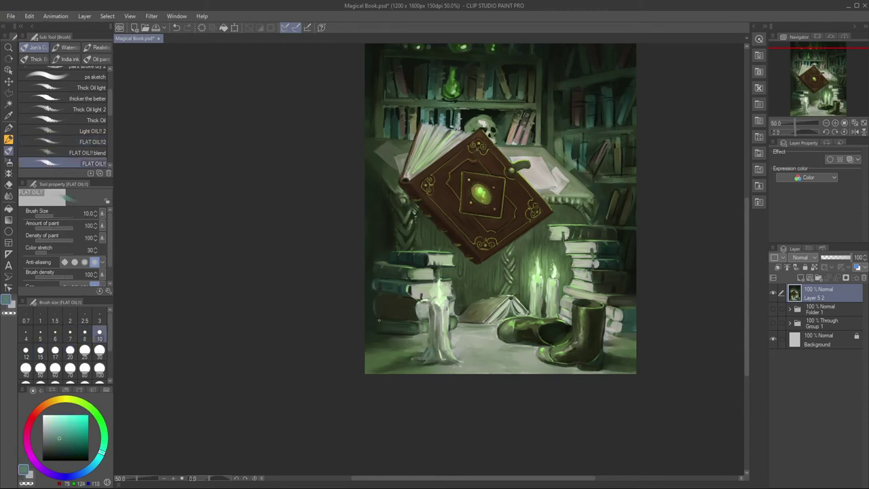
{"action": "key", "text": "bracketright"}
{"action": "left_click", "coordinate": [372, 329], "text": "alt"}
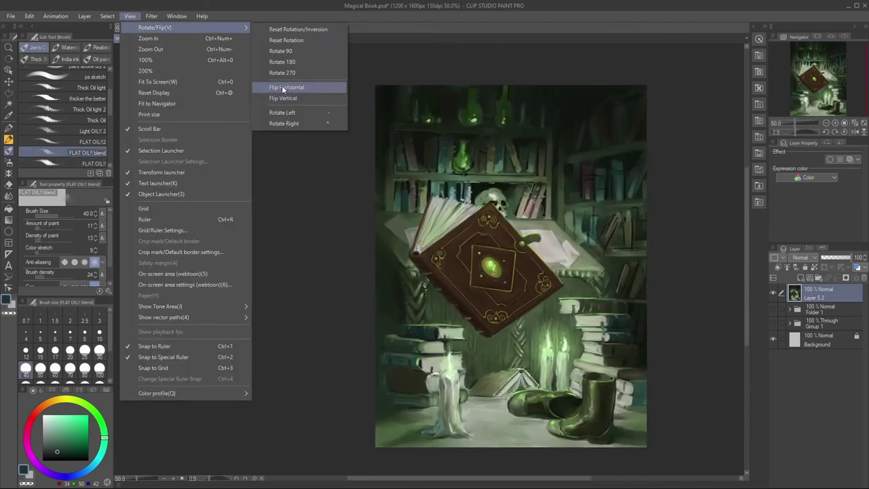
- Flip the canvas view horizontally and repaint the edge of the side bookcase's lowest visible shelf with a sampled tone
{"action": "left_click", "coordinate": [283, 89]}
{"action": "key", "text": "bracketleft"}
{"action": "key", "text": "bracketleft"}
{"action": "key", "text": "bracketleft"}
{"action": "key", "text": "bracketleft"}
{"action": "key", "text": "bracketleft"}
{"action": "left_click", "coordinate": [448, 259], "text": "alt"}
{"action": "left_click_drag", "start_coordinate": [446, 258], "coordinate": [483, 256]}
{"action": "key", "text": "bracketleft"}
{"action": "key", "text": "bracketleft"}
- Define the leaning books in the side bookcase's lowest row with tones sampled from their spines
{"action": "left_click", "coordinate": [463, 261], "text": "alt"}
{"action": "left_click", "coordinate": [456, 266], "text": "alt"}
{"action": "key", "text": "bracketright"}
{"action": "key", "text": "bracketright"}
{"action": "left_click", "coordinate": [460, 268], "text": "alt"}
{"action": "key", "text": "bracketright"}
{"action": "key", "text": "bracketright"}
{"action": "left_click", "coordinate": [463, 273], "text": "alt"}
{"action": "key", "text": "bracketleft"}
{"action": "left_click", "coordinate": [468, 276], "text": "alt"}
{"action": "key", "text": "bracketright"}
{"action": "key", "text": "bracketright"}
{"action": "key", "text": "bracketleft"}
{"action": "key", "text": "bracketleft"}
{"action": "key", "text": "bracketleft"}
{"action": "key", "text": "bracketleft"}
- Refine the leaning books on the side bookcase's third shelf and the dark gap beside them with sampled tones
{"action": "left_click", "coordinate": [477, 263], "text": "alt"}
{"action": "left_click", "coordinate": [486, 243], "text": "alt"}
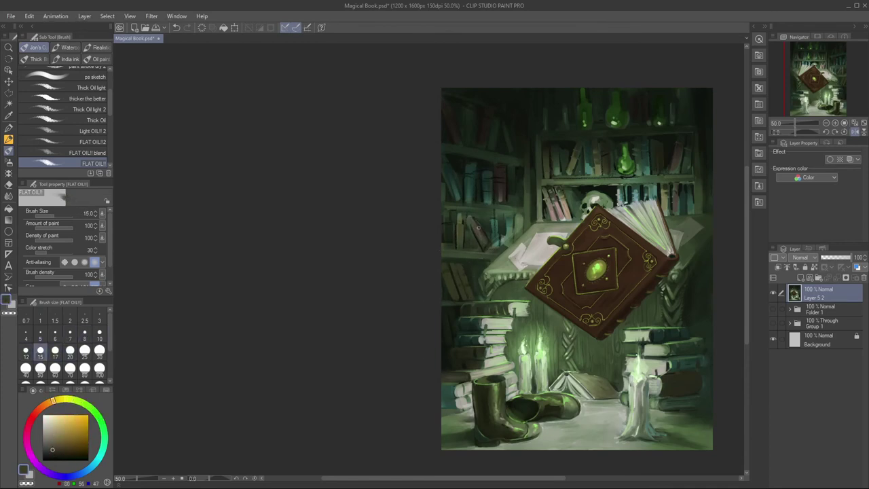
{"action": "left_click", "coordinate": [484, 216], "text": "alt"}
{"action": "key", "text": "bracketright"}
{"action": "key", "text": "bracketright"}
{"action": "left_click", "coordinate": [502, 220], "text": "alt"}
{"action": "key", "text": "bracketleft"}
{"action": "key", "text": "bracketleft"}
{"action": "key", "text": "bracketleft"}
{"action": "key", "text": "bracketleft"}
{"action": "key", "text": "bracketleft"}
{"action": "key", "text": "bracketleft"}
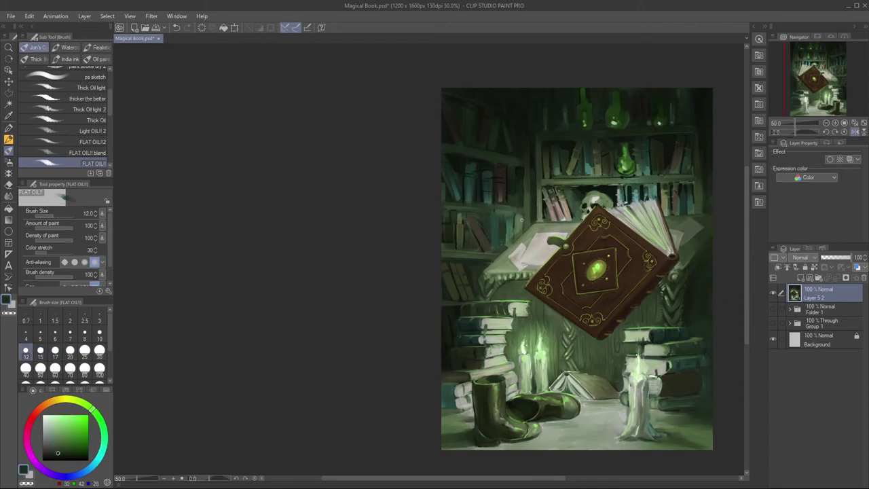
- Paint the spine of the upright book on the side bookcase's third shelf with a sampled olive green
{"action": "left_click", "coordinate": [460, 207], "text": "alt"}
{"action": "key", "text": "bracketleft"}
{"action": "key", "text": "bracketright"}
{"action": "left_click", "coordinate": [461, 224], "text": "alt"}
{"action": "key", "text": "bracketright"}
{"action": "key", "text": "bracketright"}
{"action": "key", "text": "bracketright"}
{"action": "key", "text": "bracketleft"}
{"action": "left_click_drag", "start_coordinate": [461, 215], "coordinate": [460, 233]}
- Repaint the leaning reddish-brown book on the side bookcase's third shelf with a tone sampled from its spine
{"action": "left_click_drag", "start_coordinate": [484, 360], "coordinate": [415, 376]}
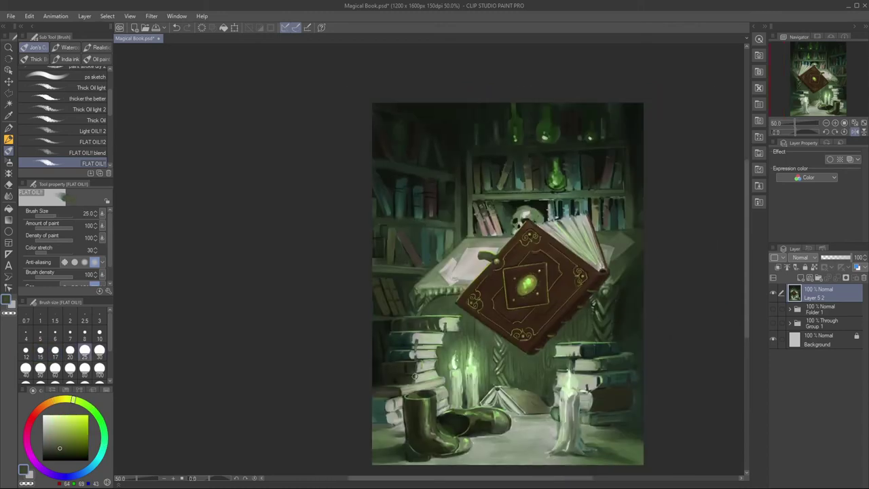
{"action": "scroll", "coordinate": [461, 221], "scroll_direction": "up", "scroll_amount": 1}
{"action": "left_click", "coordinate": [383, 254], "text": "alt"}
{"action": "key", "text": "bracketleft"}
{"action": "key", "text": "bracketleft"}
{"action": "left_click_drag", "start_coordinate": [375, 240], "coordinate": [395, 278]}
{"action": "key", "text": "bracketright"}
{"action": "key", "text": "bracketleft"}
{"action": "key", "text": "bracketleft"}
{"action": "key", "text": "bracketleft"}
{"action": "key", "text": "bracketleft"}
- Refine the spines and gaps of the books beside the leaning reddish-brown one with tones sampled from them
{"action": "left_click", "coordinate": [355, 270], "text": "alt"}
{"action": "key", "text": "bracketright"}
{"action": "left_click", "coordinate": [367, 254], "text": "alt"}
{"action": "key", "text": "bracketright"}
{"action": "left_click", "coordinate": [370, 259], "text": "alt"}
{"action": "key", "text": "bracketleft"}
{"action": "key", "text": "bracketleft"}
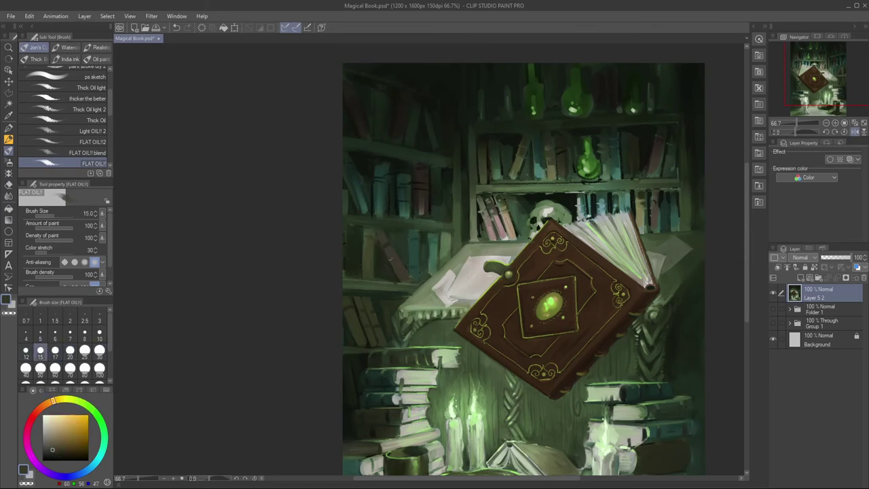
- Refine the lower end of the reddish-brown book and the tops of the leftmost books on the side bookcase's third shelf with sampled tones
{"action": "key", "text": "bracketright"}
{"action": "left_click", "coordinate": [408, 275], "text": "alt"}
{"action": "left_click", "coordinate": [350, 257], "text": "alt"}
{"action": "key", "text": "bracketright"}
{"action": "key", "text": "bracketright"}
{"action": "key", "text": "bracketright"}
{"action": "left_click", "coordinate": [370, 246], "text": "alt"}
{"action": "left_click", "coordinate": [360, 245], "text": "alt"}
{"action": "key", "text": "bracketleft"}
{"action": "key", "text": "bracketleft"}
{"action": "key", "text": "bracketleft"}
- Repaint the shadowed area left of the stacked books with a broad brush and a tone sampled there
{"action": "left_click", "coordinate": [358, 422], "text": "alt"}
{"action": "key", "text": "bracketright"}
{"action": "key", "text": "bracketright"}
{"action": "key", "text": "bracketright"}
{"action": "key", "text": "bracketright"}
- Subdue the books on the side bookcase's second shelf with broad strokes in tones sampled from that shelf
{"action": "left_click", "coordinate": [404, 185], "text": "alt"}
{"action": "left_click", "coordinate": [379, 193], "text": "alt"}
{"action": "key", "text": "bracketright"}
{"action": "mouse_move", "coordinate": [380, 157]}
{"action": "left_mouse_down"}
{"action": "mouse_move", "coordinate": [382, 198]}
{"action": "mouse_move", "coordinate": [403, 218]}
{"action": "mouse_move", "coordinate": [341, 213]}
{"action": "left_mouse_up"}
{"action": "key", "text": "bracketleft"}
{"action": "key", "text": "bracketleft"}
{"action": "key", "text": "bracketleft"}
- Refine the shelf edges above and below the side bookcase's second-shelf books with sampled tones
{"action": "left_click", "coordinate": [408, 223], "text": "alt"}
{"action": "key", "text": "bracketright"}
{"action": "key", "text": "bracketright"}
{"action": "left_click_drag", "start_coordinate": [387, 187], "coordinate": [387, 228]}
{"action": "key", "text": "bracketleft"}
{"action": "key", "text": "bracketright"}
{"action": "key", "text": "bracketleft"}
{"action": "key", "text": "bracketleft"}
{"action": "left_click", "coordinate": [404, 200], "text": "alt"}
{"action": "key", "text": "bracketright"}
{"action": "key", "text": "bracketright"}
{"action": "key", "text": "bracketright"}
- Soften the books and shelves of the side bookcase with the FLAT OIL!! blend brush at sizes up to 70
{"action": "left_click", "coordinate": [86, 152]}
{"action": "key", "text": "bracketright"}
{"action": "key", "text": "bracketright"}
{"action": "key", "text": "bracketright"}
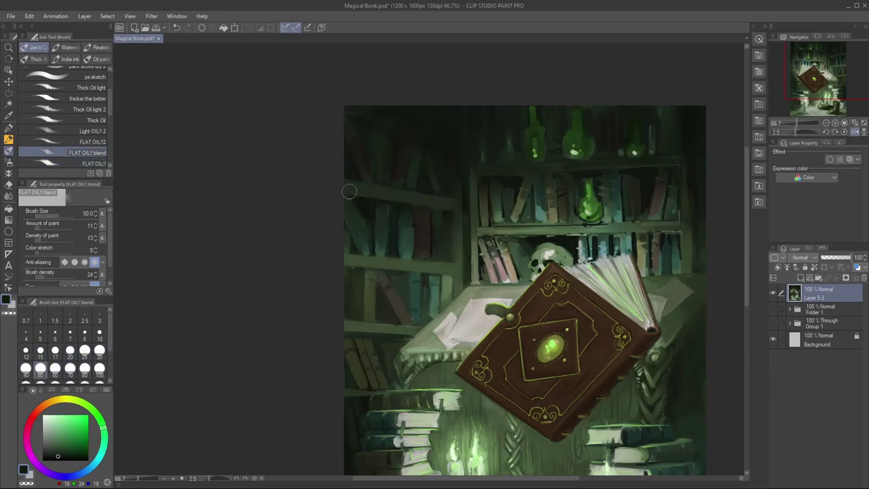
{"action": "key", "text": "bracketleft"}
{"action": "left_click_drag", "start_coordinate": [348, 250], "coordinate": [310, 227]}
{"action": "scroll", "coordinate": [360, 228], "scroll_direction": "down", "scroll_amount": 1}
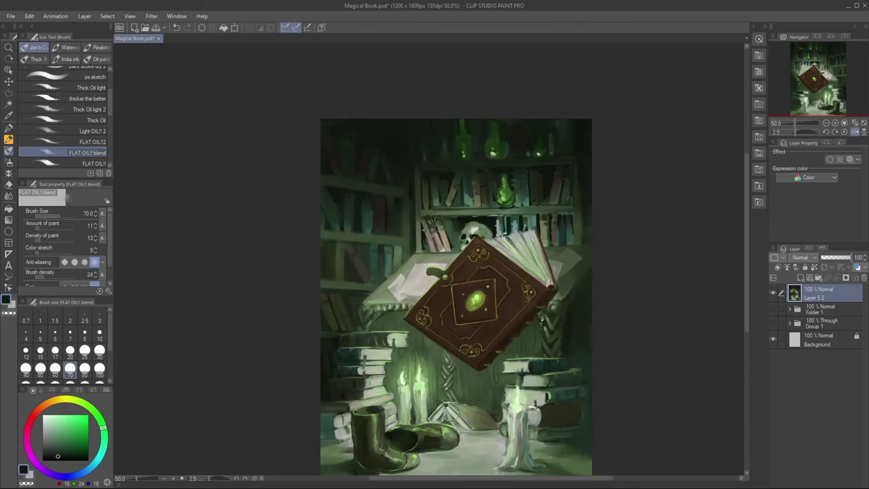
- Refine the shelf board and the books beneath its far end in the centre bookcase with the FLAT OIL!! brush and sampled tones
{"action": "scroll", "coordinate": [514, 346], "scroll_direction": "up", "scroll_amount": 1}
{"action": "left_click_drag", "start_coordinate": [513, 346], "coordinate": [487, 351]}
{"action": "key", "text": "bracketright"}
{"action": "key", "text": "bracketright"}
{"action": "key", "text": "bracketright"}
{"action": "left_click", "coordinate": [86, 163]}
{"action": "mouse_move", "coordinate": [360, 174]}
{"action": "left_mouse_down"}
{"action": "mouse_move", "coordinate": [572, 167]}
{"action": "mouse_move", "coordinate": [560, 211]}
{"action": "left_mouse_up"}
{"action": "left_click", "coordinate": [543, 169], "text": "alt"}
{"action": "key", "text": "bracketleft"}
{"action": "left_click", "coordinate": [526, 186], "text": "alt"}
{"action": "key", "text": "bracketleft"}
{"action": "left_click", "coordinate": [547, 178], "text": "alt"}
{"action": "key", "text": "bracketright"}
{"action": "key", "text": "bracketleft"}
{"action": "key", "text": "bracketleft"}
- Soften the upright between the side and centre bookcases, and the neighbouring books, with tones sampled from that area
{"action": "left_click", "coordinate": [416, 185], "text": "alt"}
{"action": "left_click", "coordinate": [407, 190], "text": "alt"}
{"action": "key", "text": "bracketright"}
{"action": "key", "text": "bracketright"}
{"action": "left_click", "coordinate": [391, 192], "text": "alt"}
{"action": "left_click_drag", "start_coordinate": [403, 194], "coordinate": [412, 222]}
{"action": "left_click", "coordinate": [405, 185], "text": "alt"}
{"action": "key", "text": "bracketleft"}
{"action": "key", "text": "bracketleft"}
{"action": "key", "text": "bracketleft"}
{"action": "key", "text": "bracketleft"}
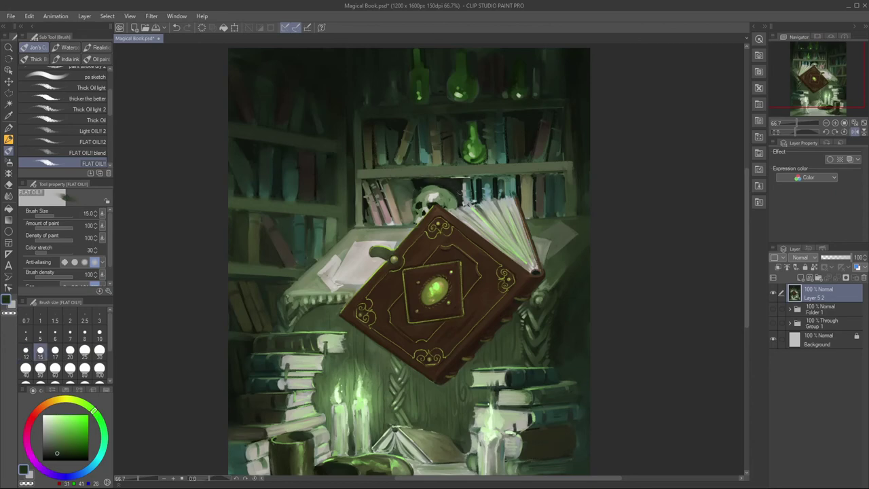
- Darken the outer side of the centre bookcase beside its lower shelves with the FLAT OIL!! brush
{"action": "key", "text": "bracketright"}
{"action": "key", "text": "bracketright"}
{"action": "key", "text": "bracketright"}
{"action": "key", "text": "bracketright"}
{"action": "mouse_move", "coordinate": [570, 187]}
{"action": "left_mouse_down"}
{"action": "mouse_move", "coordinate": [516, 262]}
{"action": "mouse_move", "coordinate": [577, 264]}
{"action": "left_mouse_up"}
{"action": "key", "text": "bracketright"}
{"action": "key", "text": "bracketright"}
{"action": "key", "text": "bracketleft"}
{"action": "key", "text": "bracketleft"}
{"action": "key", "text": "bracketleft"}
{"action": "key", "text": "bracketleft"}
- Refine the shading of the skull's face with the FLAT OIL!! brush and tones sampled from the skull
{"action": "left_click", "coordinate": [426, 293], "text": "alt"}
{"action": "key", "text": "bracketleft"}
{"action": "key", "text": "bracketleft"}
{"action": "key", "text": "bracketright"}
{"action": "key", "text": "bracketright"}
{"action": "key", "text": "bracketright"}
{"action": "key", "text": "bracketleft"}
{"action": "left_click", "coordinate": [431, 295], "text": "alt"}
{"action": "key", "text": "bracketright"}
{"action": "left_click", "coordinate": [422, 295], "text": "alt"}
{"action": "key", "text": "bracketleft"}
{"action": "key", "text": "bracketleft"}
{"action": "key", "text": "bracketleft"}
{"action": "left_click", "coordinate": [435, 293], "text": "alt"}
{"action": "key", "text": "bracketleft"}
- Paint green light onto the skull with a colour sampled from the glowing bottle above, blending it with sampled skull tones
{"action": "left_click", "coordinate": [467, 246], "text": "alt"}
{"action": "key", "text": "bracketleft"}
{"action": "key", "text": "bracketright"}
{"action": "key", "text": "bracketright"}
{"action": "key", "text": "bracketright"}
{"action": "left_click", "coordinate": [423, 299], "text": "alt"}
{"action": "key", "text": "bracketleft"}
{"action": "key", "text": "bracketleft"}
{"action": "key", "text": "bracketleft"}
{"action": "key", "text": "bracketright"}
{"action": "left_click", "coordinate": [430, 306], "text": "alt"}
{"action": "key", "text": "bracketleft"}
{"action": "key", "text": "bracketleft"}
- Refine the skull's outline and facial details with alternating light and dark sampled tones at varied brush sizes
{"action": "left_click", "coordinate": [448, 294], "text": "alt"}
{"action": "key", "text": "bracketright"}
{"action": "key", "text": "bracketright"}
{"action": "key", "text": "bracketright"}
{"action": "left_click", "coordinate": [425, 294], "text": "alt"}
{"action": "key", "text": "bracketleft"}
{"action": "key", "text": "bracketleft"}
{"action": "key", "text": "bracketleft"}
{"action": "key", "text": "bracketleft"}
{"action": "key", "text": "bracketleft"}
{"action": "key", "text": "bracketleft"}
{"action": "key", "text": "bracketright"}
{"action": "key", "text": "bracketright"}
{"action": "key", "text": "bracketright"}
{"action": "key", "text": "bracketright"}
{"action": "key", "text": "bracketright"}
{"action": "left_click", "coordinate": [430, 306], "text": "alt"}
{"action": "key", "text": "bracketleft"}
{"action": "left_click", "coordinate": [425, 294], "text": "alt"}
{"action": "key", "text": "bracketleft"}
{"action": "key", "text": "bracketleft"}
{"action": "key", "text": "bracketleft"}
{"action": "key", "text": "bracketright"}
{"action": "key", "text": "bracketright"}
{"action": "key", "text": "bracketright"}
- Rework the leaning books next to the skull with FLAT OIL!! strokes of varied size
{"action": "mouse_move", "coordinate": [388, 292]}
{"action": "left_mouse_down"}
{"action": "mouse_move", "coordinate": [367, 295]}
{"action": "mouse_move", "coordinate": [388, 333]}
{"action": "mouse_move", "coordinate": [353, 333]}
{"action": "mouse_move", "coordinate": [390, 317]}
{"action": "mouse_move", "coordinate": [403, 298]}
{"action": "mouse_move", "coordinate": [393, 295]}
{"action": "mouse_move", "coordinate": [398, 320]}
{"action": "left_mouse_up"}
{"action": "key", "text": "bracketleft"}
{"action": "key", "text": "bracketleft"}
{"action": "key", "text": "bracketright"}
{"action": "key", "text": "bracketright"}
{"action": "key", "text": "bracketright"}
{"action": "key", "text": "bracketleft"}
{"action": "key", "text": "bracketleft"}
{"action": "key", "text": "bracketleft"}
{"action": "key", "text": "bracketright"}
- Refine the end of the leaning book row beside the centre bookcase's upright with a tone sampled there
{"action": "left_click", "coordinate": [353, 314], "text": "alt"}
{"action": "key", "text": "bracketright"}
{"action": "key", "text": "bracketright"}
{"action": "key", "text": "bracketright"}
{"action": "key", "text": "bracketright"}
{"action": "key", "text": "bracketright"}
{"action": "key", "text": "bracketright"}
{"action": "key", "text": "bracketright"}
{"action": "key", "text": "bracketleft"}
{"action": "key", "text": "bracketleft"}
{"action": "key", "text": "bracketleft"}
{"action": "key", "text": "bracketleft"}
{"action": "key", "text": "bracketleft"}
{"action": "key", "text": "bracketleft"}
{"action": "key", "text": "bracketright"}
{"action": "key", "text": "bracketright"}
{"action": "key", "text": "bracketright"}
{"action": "key", "text": "bracketleft"}
{"action": "key", "text": "bracketleft"}
- Fill the gap between the leaning books and the skull with green-lit tones sampled there, using varied brush sizes
{"action": "left_click", "coordinate": [396, 311], "text": "alt"}
{"action": "key", "text": "bracketright"}
{"action": "key", "text": "bracketright"}
{"action": "key", "text": "bracketright"}
{"action": "key", "text": "bracketleft"}
{"action": "key", "text": "bracketleft"}
{"action": "key", "text": "bracketleft"}
{"action": "key", "text": "bracketleft"}
{"action": "key", "text": "bracketleft"}
{"action": "key", "text": "bracketleft"}
{"action": "key", "text": "bracketleft"}
{"action": "key", "text": "bracketleft"}
{"action": "key", "text": "bracketright"}
{"action": "key", "text": "bracketright"}
{"action": "key", "text": "bracketright"}
{"action": "key", "text": "bracketright"}
{"action": "key", "text": "bracketright"}
{"action": "key", "text": "bracketright"}
{"action": "key", "text": "bracketright"}
{"action": "key", "text": "bracketright"}
- Paint the table's front left edge with a light green sampled from the tabletop
{"action": "left_click", "coordinate": [343, 332], "text": "alt"}
{"action": "key", "text": "bracketleft"}
{"action": "key", "text": "bracketleft"}
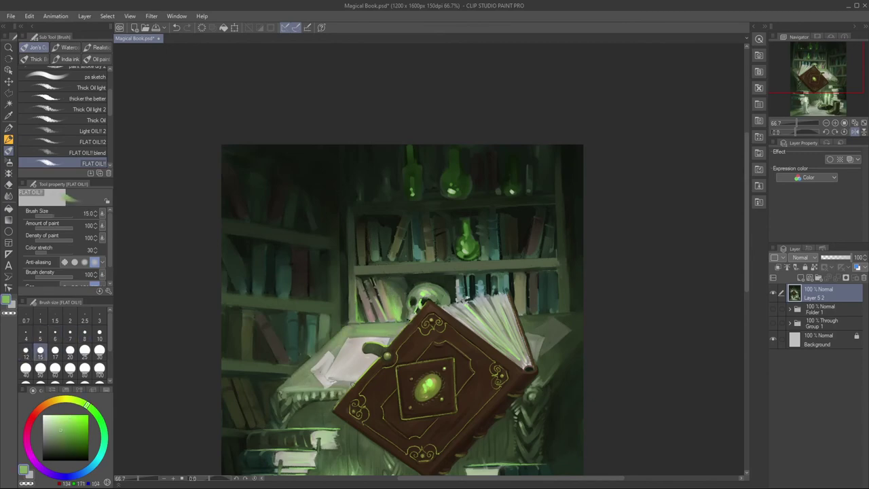
{"action": "left_click_drag", "start_coordinate": [302, 372], "coordinate": [281, 389]}
{"action": "scroll", "coordinate": [290, 419], "scroll_direction": "down", "scroll_amount": 2}
{"action": "scroll", "coordinate": [290, 421], "scroll_direction": "up", "scroll_amount": 2}
- Refine the row of books above the left bookcase's lower shelf with tones sampled from them, varying the FLAT OIL!! brush size
{"action": "left_click", "coordinate": [303, 268], "text": "alt"}
{"action": "key", "text": "bracketleft"}
{"action": "key", "text": "bracketleft"}
{"action": "left_click", "coordinate": [303, 270], "text": "alt"}
{"action": "key", "text": "bracketright"}
{"action": "key", "text": "bracketright"}
{"action": "mouse_move", "coordinate": [303, 268]}
{"action": "left_mouse_down"}
{"action": "mouse_move", "coordinate": [342, 296]}
{"action": "mouse_move", "coordinate": [345, 262]}
{"action": "mouse_move", "coordinate": [367, 276]}
{"action": "mouse_move", "coordinate": [383, 256]}
{"action": "mouse_move", "coordinate": [368, 294]}
{"action": "left_mouse_up"}
{"action": "key", "text": "bracketright"}
{"action": "key", "text": "bracketleft"}
{"action": "key", "text": "bracketleft"}
{"action": "key", "text": "bracketleft"}
{"action": "key", "text": "bracketleft"}
{"action": "key", "text": "bracketright"}
{"action": "key", "text": "bracketright"}
{"action": "key", "text": "bracketleft"}
{"action": "key", "text": "bracketleft"}
{"action": "key", "text": "bracketleft"}
{"action": "key", "text": "bracketright"}
{"action": "key", "text": "bracketright"}
{"action": "key", "text": "bracketright"}
{"action": "key", "text": "bracketright"}
{"action": "key", "text": "bracketright"}
{"action": "key", "text": "bracketright"}
{"action": "left_click", "coordinate": [371, 280], "text": "alt"}
{"action": "key", "text": "bracketleft"}
{"action": "key", "text": "bracketleft"}
- Refine the left bookcase's lower shelf edge and the neighbouring table corner with tones sampled there, varying the brush size
{"action": "left_click", "coordinate": [283, 302], "text": "alt"}
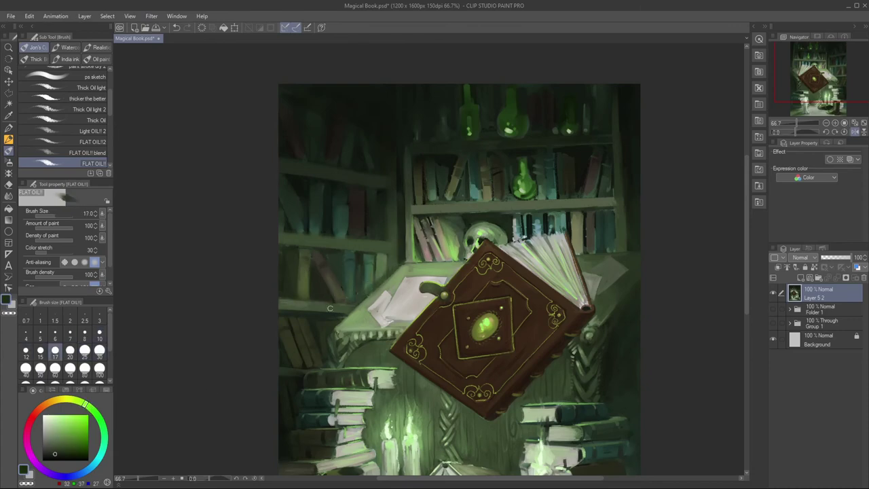
{"action": "left_click", "coordinate": [330, 308], "text": "alt"}
{"action": "key", "text": "bracketleft"}
{"action": "key", "text": "bracketleft"}
{"action": "key", "text": "bracketright"}
{"action": "left_click", "coordinate": [336, 331], "text": "alt"}
{"action": "key", "text": "bracketleft"}
{"action": "key", "text": "bracketright"}
{"action": "key", "text": "bracketright"}
{"action": "left_click", "coordinate": [285, 334], "text": "alt"}
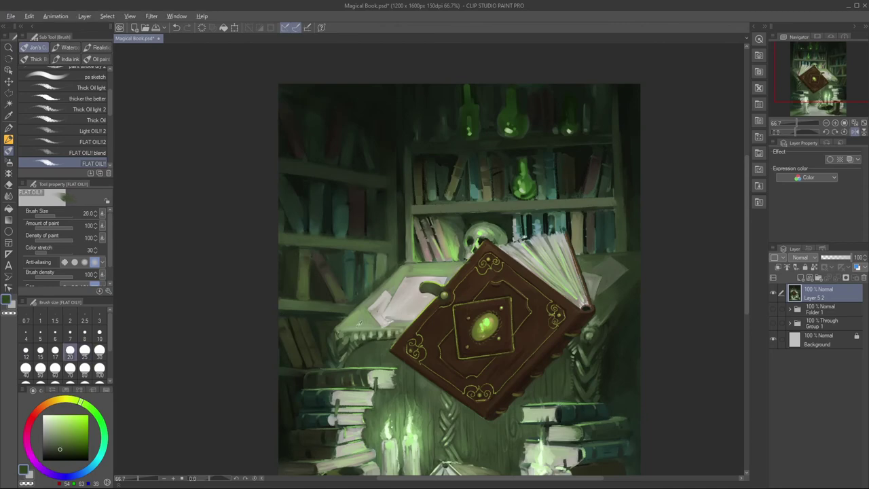
- Paint the books below the left bookcase's lower shelf with a muted green sampled from them
{"action": "left_click", "coordinate": [305, 319], "text": "alt"}
{"action": "key", "text": "bracketright"}
{"action": "key", "text": "bracketright"}
{"action": "key", "text": "ctrl+minus"}
{"action": "mouse_move", "coordinate": [306, 319]}
{"action": "left_mouse_down"}
{"action": "mouse_move", "coordinate": [448, 311]}
{"action": "mouse_move", "coordinate": [415, 267]}
{"action": "left_mouse_up"}
{"action": "key", "text": "bracketleft"}
{"action": "key", "text": "bracketleft"}
{"action": "key", "text": "bracketleft"}
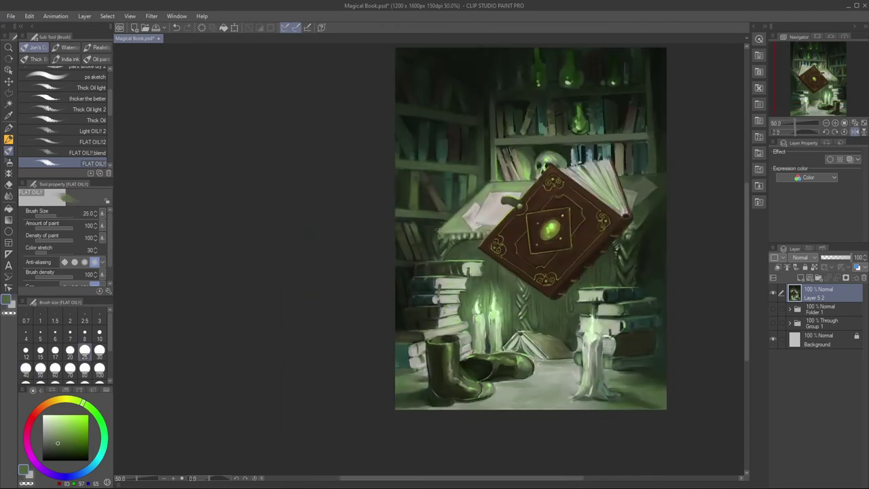
- Soften the area around the standing boot with the FLAT OIL!! blend brush at size 20
{"action": "left_click_drag", "start_coordinate": [455, 305], "coordinate": [352, 301]}
{"action": "key", "text": "comma"}
{"action": "key", "text": "bracketleft"}
{"action": "key", "text": "bracketleft"}
{"action": "key", "text": "bracketleft"}
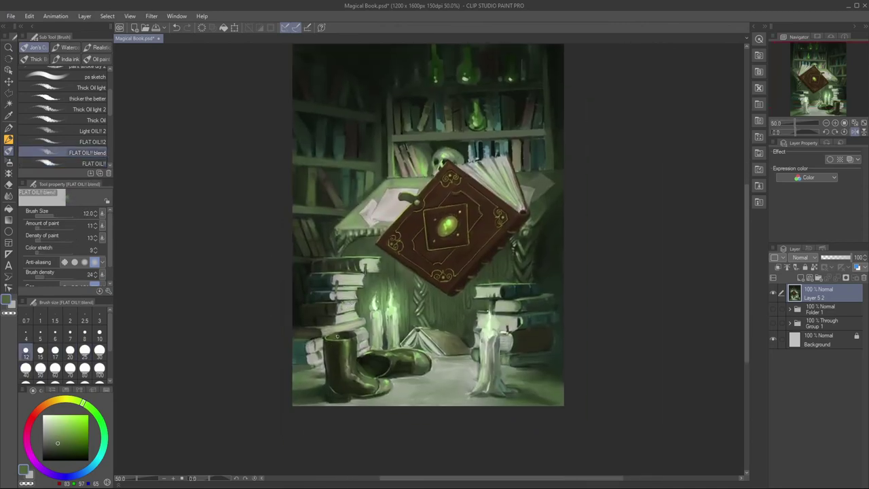
{"action": "key", "text": "bracketright"}
{"action": "key", "text": "bracketright"}
{"action": "scroll", "coordinate": [347, 390], "scroll_direction": "down", "scroll_amount": 4}
{"action": "scroll", "coordinate": [347, 390], "scroll_direction": "up", "scroll_amount": 3}
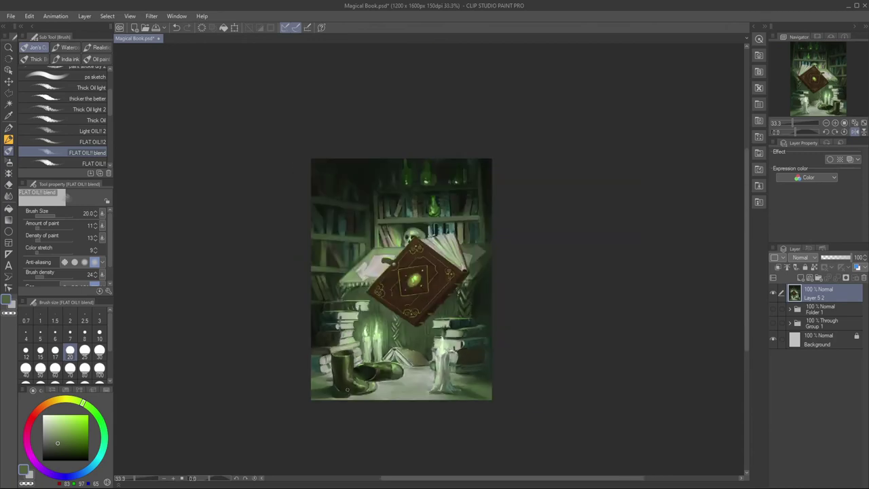
- Refine the edges of the book stack behind the foreground candle with sampled tones, using a small FLAT OIL!! brush
{"action": "scroll", "coordinate": [348, 390], "scroll_direction": "up", "scroll_amount": 1}
{"action": "key", "text": "period"}
{"action": "left_click", "coordinate": [505, 339], "text": "alt"}
{"action": "key", "text": "bracketleft"}
{"action": "key", "text": "bracketleft"}
{"action": "key", "text": "bracketleft"}
{"action": "key", "text": "bracketleft"}
{"action": "key", "text": "bracketleft"}
{"action": "left_click_drag", "start_coordinate": [504, 341], "coordinate": [504, 361]}
{"action": "key", "text": "bracketleft"}
{"action": "key", "text": "bracketright"}
{"action": "key", "text": "bracketleft"}
{"action": "key", "text": "bracketleft"}
{"action": "key", "text": "bracketright"}
{"action": "left_click", "coordinate": [513, 310], "text": "alt"}
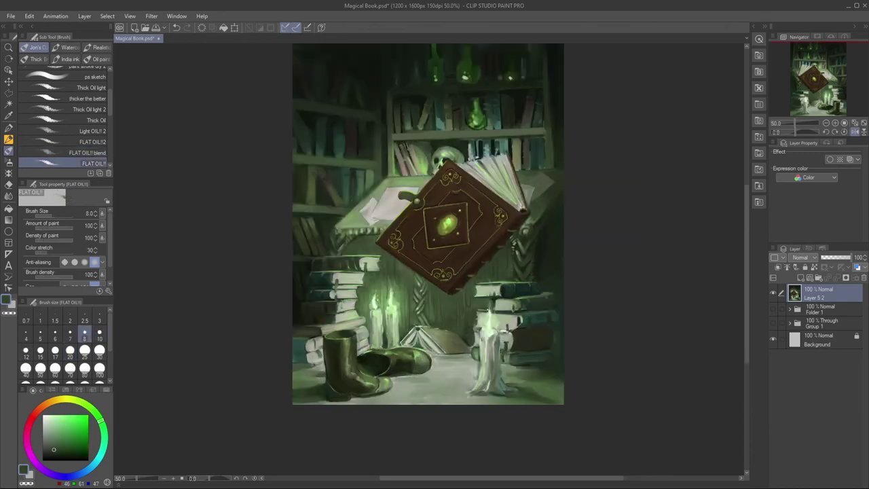
{"action": "left_click", "coordinate": [513, 310], "text": "alt"}
{"action": "scroll", "coordinate": [490, 311], "scroll_direction": "down", "scroll_amount": 1}
{"action": "left_click_drag", "start_coordinate": [402, 372], "coordinate": [433, 437]}
{"action": "scroll", "coordinate": [404, 391], "scroll_direction": "up", "scroll_amount": 1}
- Paint the spines beside the skull on the centre bookcase's lower shelf with a tone sampled there and a larger brush
{"action": "left_click", "coordinate": [551, 187], "text": "alt"}
{"action": "key", "text": "bracketright"}
{"action": "key", "text": "bracketright"}
{"action": "key", "text": "bracketright"}
{"action": "key", "text": "bracketright"}
{"action": "key", "text": "bracketright"}
{"action": "key", "text": "bracketright"}
{"action": "left_click_drag", "start_coordinate": [544, 179], "coordinate": [544, 192]}
- Refine the books directly above the floating book's open pages with sampled tones and a smaller brush
{"action": "left_click", "coordinate": [588, 184], "text": "alt"}
{"action": "key", "text": "bracketleft"}
{"action": "key", "text": "bracketleft"}
{"action": "key", "text": "bracketleft"}
{"action": "key", "text": "bracketleft"}
{"action": "left_click", "coordinate": [582, 180], "text": "alt"}
{"action": "key", "text": "bracketleft"}
- Paint along the underside of the centre bookcase's shelf above the open pages with a tone sampled there
{"action": "left_click", "coordinate": [598, 174], "text": "alt"}
{"action": "key", "text": "bracketright"}
{"action": "key", "text": "bracketright"}
{"action": "key", "text": "bracketright"}
{"action": "key", "text": "bracketright"}
{"action": "key", "text": "bracketright"}
{"action": "key", "text": "bracketright"}
{"action": "left_click_drag", "start_coordinate": [601, 175], "coordinate": [569, 175]}
- Rework the end of the book row behind the open pages with tones sampled from the shelves and spines
{"action": "key", "text": "bracketleft"}
{"action": "key", "text": "bracketleft"}
{"action": "left_click", "coordinate": [563, 152], "text": "alt"}
{"action": "key", "text": "bracketright"}
{"action": "left_click", "coordinate": [582, 181], "text": "alt"}
{"action": "key", "text": "bracketright"}
{"action": "key", "text": "bracketright"}
{"action": "key", "text": "bracketright"}
{"action": "left_click", "coordinate": [588, 183], "text": "alt"}
{"action": "key", "text": "bracketleft"}
{"action": "key", "text": "bracketright"}
{"action": "left_click", "coordinate": [609, 199], "text": "alt"}
- Refine the centre bookcase's left upright and the adjoining books with sampled tones, varying the brush size
{"action": "left_click", "coordinate": [465, 166], "text": "alt"}
{"action": "key", "text": "bracketleft"}
{"action": "key", "text": "bracketleft"}
{"action": "key", "text": "bracketleft"}
{"action": "key", "text": "bracketleft"}
{"action": "key", "text": "bracketleft"}
{"action": "key", "text": "bracketleft"}
{"action": "key", "text": "bracketleft"}
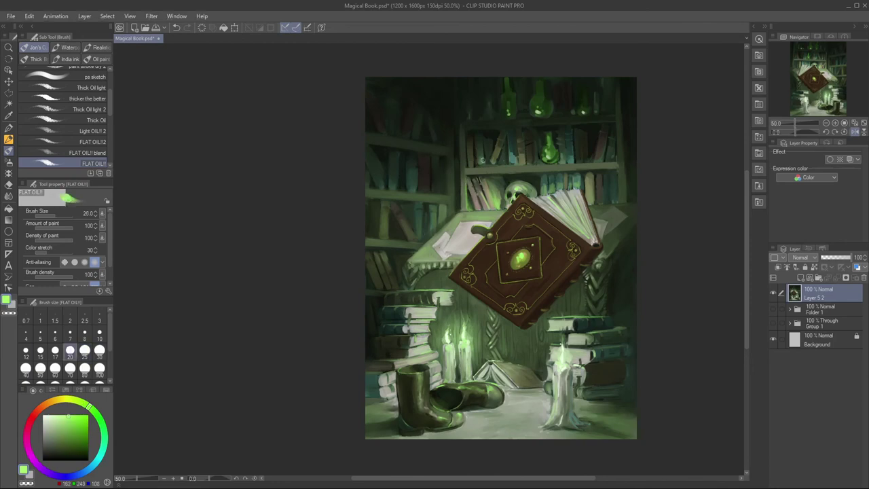
{"action": "key", "text": "bracketright"}
{"action": "key", "text": "bracketright"}
{"action": "key", "text": "bracketleft"}
{"action": "key", "text": "bracketleft"}
{"action": "key", "text": "bracketright"}
- Refine the right end of the centre bookcase's shelf edge and the shadow below it with tones sampled there
{"action": "left_click", "coordinate": [600, 169], "text": "alt"}
{"action": "left_click", "coordinate": [600, 178], "text": "alt"}
{"action": "key", "text": "bracketright"}
{"action": "key", "text": "bracketright"}
{"action": "key", "text": "bracketright"}
{"action": "key", "text": "bracketright"}
{"action": "key", "text": "bracketright"}
{"action": "key", "text": "bracketright"}
{"action": "key", "text": "bracketleft"}
{"action": "key", "text": "bracketleft"}
{"action": "key", "text": "bracketleft"}
{"action": "key", "text": "bracketleft"}
{"action": "key", "text": "bracketleft"}
{"action": "left_click", "coordinate": [600, 168], "text": "alt"}
- Paint green light around the top of the open pages with a tone sampled from them and a larger brush
{"action": "left_click", "coordinate": [578, 213], "text": "alt"}
{"action": "key", "text": "bracketright"}
{"action": "key", "text": "bracketright"}
{"action": "key", "text": "bracketright"}
{"action": "key", "text": "bracketright"}
{"action": "key", "text": "bracketright"}
{"action": "key", "text": "bracketright"}
- Blend the books behind the open pages into their surroundings with sampled muted greens, raising the brush size to 25
{"action": "left_click", "coordinate": [582, 182], "text": "alt"}
{"action": "key", "text": "bracketleft"}
{"action": "key", "text": "bracketleft"}
{"action": "key", "text": "bracketleft"}
{"action": "left_click", "coordinate": [588, 181], "text": "alt"}
{"action": "left_click", "coordinate": [608, 202], "text": "alt"}
{"action": "key", "text": "bracketright"}
{"action": "key", "text": "bracketright"}
{"action": "key", "text": "bracketright"}
{"action": "key", "text": "bracketright"}
{"action": "key", "text": "bracketright"}
{"action": "key", "text": "bracketright"}
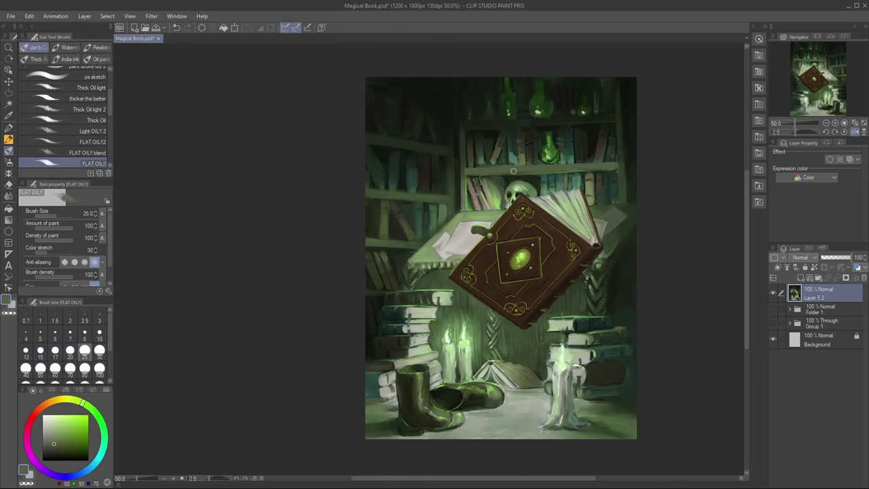
- Refine the glowing green flask among the centre bookcase's books with tones sampled from it and a smaller brush
{"action": "key", "text": "bracketleft"}
{"action": "key", "text": "bracketleft"}
{"action": "key", "text": "bracketleft"}
{"action": "left_click", "coordinate": [548, 130], "text": "alt"}
{"action": "left_click", "coordinate": [548, 153], "text": "alt"}
{"action": "key", "text": "bracketleft"}
{"action": "key", "text": "bracketleft"}
{"action": "key", "text": "bracketleft"}
{"action": "key", "text": "bracketleft"}
{"action": "key", "text": "bracketleft"}
{"action": "key", "text": "bracketleft"}
{"action": "key", "text": "bracketright"}
{"action": "key", "text": "bracketright"}
{"action": "key", "text": "bracketright"}
{"action": "mouse_move", "coordinate": [549, 144]}
{"action": "left_mouse_down"}
{"action": "mouse_move", "coordinate": [549, 159]}
{"action": "mouse_move", "coordinate": [492, 155]}
{"action": "mouse_move", "coordinate": [493, 163]}
{"action": "mouse_move", "coordinate": [512, 163]}
{"action": "left_mouse_up"}
- Touch up the books just left of the glowing flask with a tone sampled from them, varying the brush size
{"action": "key", "text": "bracketright"}
{"action": "key", "text": "bracketright"}
{"action": "key", "text": "bracketright"}
{"action": "key", "text": "bracketright"}
{"action": "key", "text": "bracketright"}
{"action": "key", "text": "bracketright"}
{"action": "key", "text": "bracketleft"}
{"action": "key", "text": "bracketleft"}
{"action": "left_click", "coordinate": [503, 154], "text": "alt"}
{"action": "key", "text": "bracketright"}
{"action": "key", "text": "bracketleft"}
{"action": "key", "text": "bracketleft"}
{"action": "key", "text": "bracketleft"}
{"action": "key", "text": "bracketleft"}
{"action": "key", "text": "bracketleft"}
{"action": "key", "text": "bracketleft"}
{"action": "key", "text": "bracketleft"}
{"action": "key", "text": "bracketleft"}
- Define the leaning books on the centre bookcase's flask shelf with several tones sampled among them, varying the brush size
{"action": "left_click", "coordinate": [491, 150], "text": "alt"}
{"action": "key", "text": "bracketright"}
{"action": "key", "text": "bracketright"}
{"action": "key", "text": "bracketleft"}
{"action": "left_click", "coordinate": [496, 151], "text": "alt"}
{"action": "key", "text": "bracketright"}
{"action": "key", "text": "bracketleft"}
{"action": "key", "text": "bracketright"}
{"action": "key", "text": "bracketright"}
{"action": "key", "text": "bracketright"}
{"action": "key", "text": "bracketright"}
{"action": "key", "text": "bracketright"}
{"action": "key", "text": "bracketright"}
{"action": "key", "text": "bracketright"}
{"action": "key", "text": "bracketleft"}
{"action": "key", "text": "bracketleft"}
{"action": "key", "text": "bracketleft"}
{"action": "key", "text": "bracketleft"}
{"action": "left_click", "coordinate": [503, 153], "text": "alt"}
- Refine the tilted books beside the skull with a tone sampled there, varying the brush size
{"action": "left_click", "coordinate": [499, 198], "text": "alt"}
{"action": "key", "text": "bracketleft"}
{"action": "key", "text": "bracketleft"}
{"action": "key", "text": "bracketleft"}
{"action": "key", "text": "bracketright"}
{"action": "key", "text": "bracketright"}
{"action": "key", "text": "bracketright"}
{"action": "key", "text": "bracketright"}
{"action": "key", "text": "bracketright"}
{"action": "key", "text": "bracketleft"}
{"action": "key", "text": "bracketleft"}
{"action": "key", "text": "bracketleft"}
{"action": "key", "text": "bracketleft"}
{"action": "key", "text": "bracketleft"}
{"action": "key", "text": "bracketright"}
{"action": "key", "text": "bracketright"}
{"action": "key", "text": "bracketright"}
{"action": "key", "text": "bracketright"}
- Soften the green glow around the shelf flasks using the FLAT OIL!! blend brush at size 30
{"action": "left_click", "coordinate": [80, 154]}
{"action": "key", "text": "bracketright"}
{"action": "key", "text": "bracketright"}
{"action": "key", "text": "bracketright"}
{"action": "key", "text": "bracketright"}
{"action": "key", "text": "bracketright"}
{"action": "key", "text": "bracketright"}
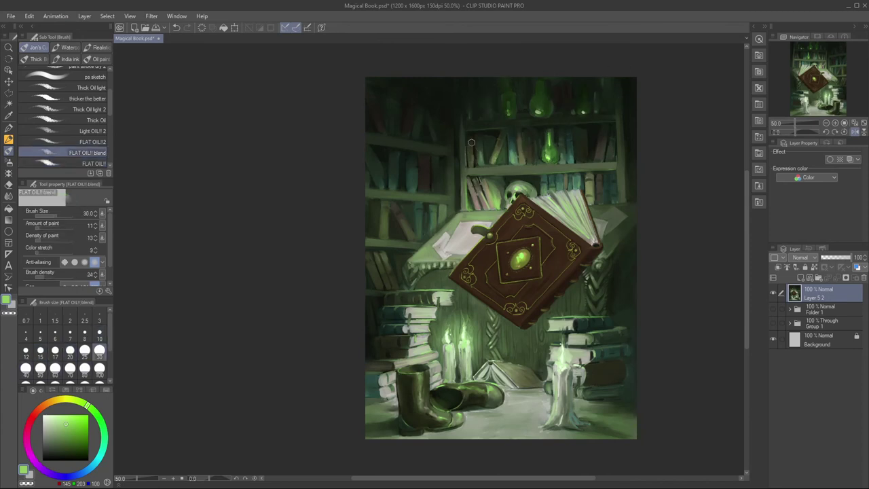
- Try to flatten the painting's contrast with a Tone Curve correction that raises the shadows and lowers the highlights
{"action": "key", "text": "ctrl+m"}
{"action": "mouse_move", "coordinate": [211, 284]}
{"action": "left_mouse_down"}
{"action": "mouse_move", "coordinate": [220, 297]}
{"action": "mouse_move", "coordinate": [213, 295]}
{"action": "left_mouse_up"}
{"action": "left_click_drag", "start_coordinate": [260, 233], "coordinate": [266, 212]}
{"action": "left_click_drag", "start_coordinate": [214, 295], "coordinate": [208, 287]}
{"action": "left_click_drag", "start_coordinate": [266, 214], "coordinate": [292, 240]}
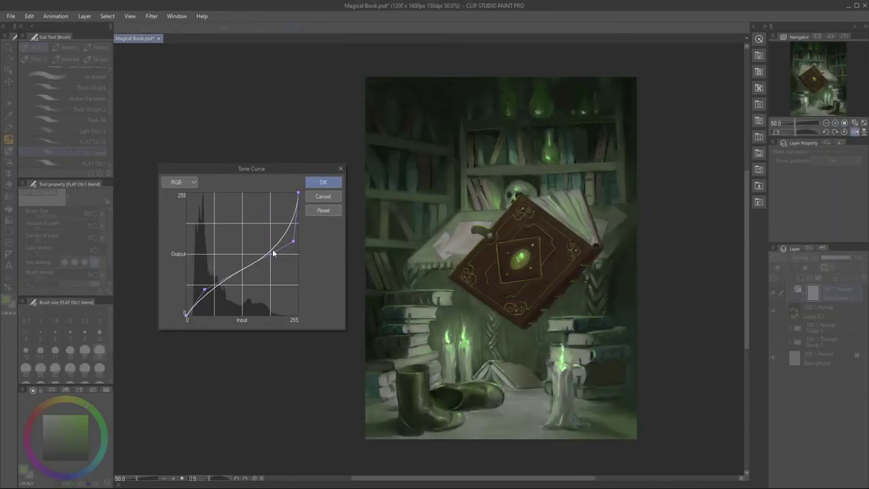
{"action": "left_click_drag", "start_coordinate": [205, 289], "coordinate": [211, 289]}
{"action": "left_click_drag", "start_coordinate": [293, 243], "coordinate": [291, 250]}
{"action": "left_click", "coordinate": [323, 181]}
- Compare the painting without the tone curve correction and delete the correction layer
{"action": "left_click", "coordinate": [773, 293]}
{"action": "left_click", "coordinate": [864, 278]}
{"action": "left_click", "coordinate": [476, 186]}
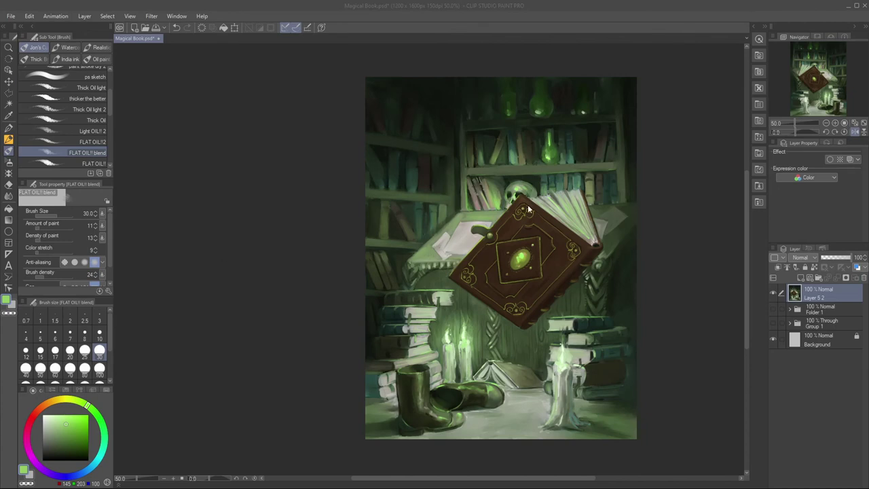
- Touch up the dark area behind the skull and the open pages with sampled tones, using the FLAT OIL!! brush
{"action": "key", "text": "."}
{"action": "left_click", "coordinate": [534, 178], "text": "alt"}
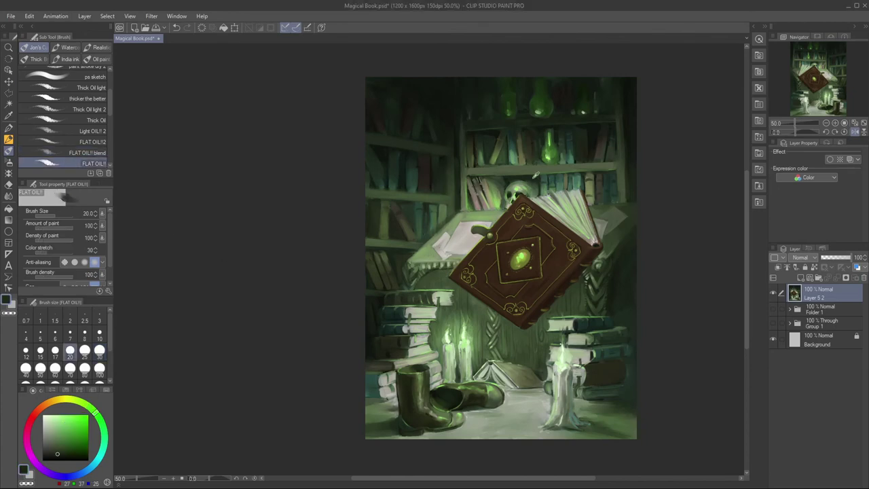
{"action": "left_click", "coordinate": [570, 214], "text": "alt"}
{"action": "key", "text": "["}
{"action": "key", "text": "["}
{"action": "key", "text": "["}
{"action": "key", "text": "bracketright"}
- Blend the outer side of the right-hand book stack into shadow with a sampled tone, using the FLAT OIL!! blend brush at size 70
{"action": "left_click", "coordinate": [627, 370], "text": "alt"}
{"action": "key", "text": "comma"}
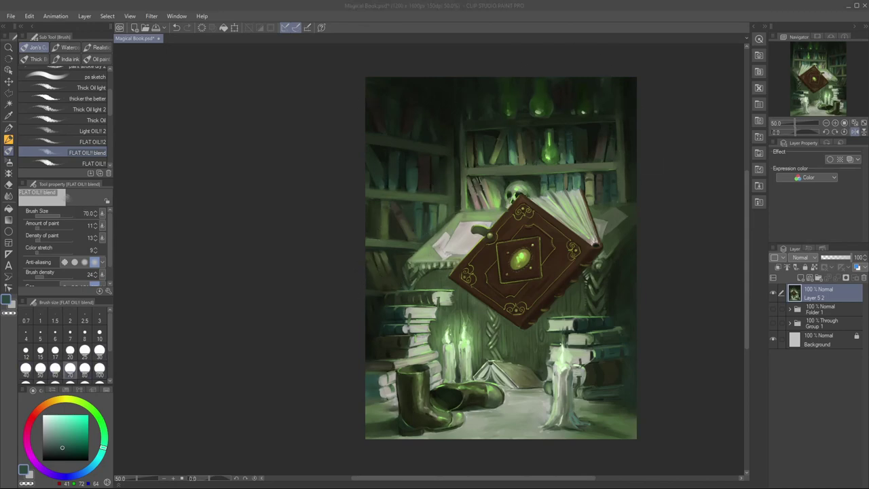
{"action": "left_click", "coordinate": [332, 374]}
- Refine the books around the glowing flask with sampled dark green tones, using the FLAT OIL!! brush at about size 8
{"action": "scroll", "coordinate": [279, 126], "scroll_direction": "up", "scroll_amount": 1}
{"action": "key", "text": "bracketleft"}
{"action": "key", "text": "bracketleft"}
{"action": "key", "text": "bracketleft"}
{"action": "key", "text": "bracketleft"}
{"action": "key", "text": "bracketleft"}
{"action": "key", "text": "bracketleft"}
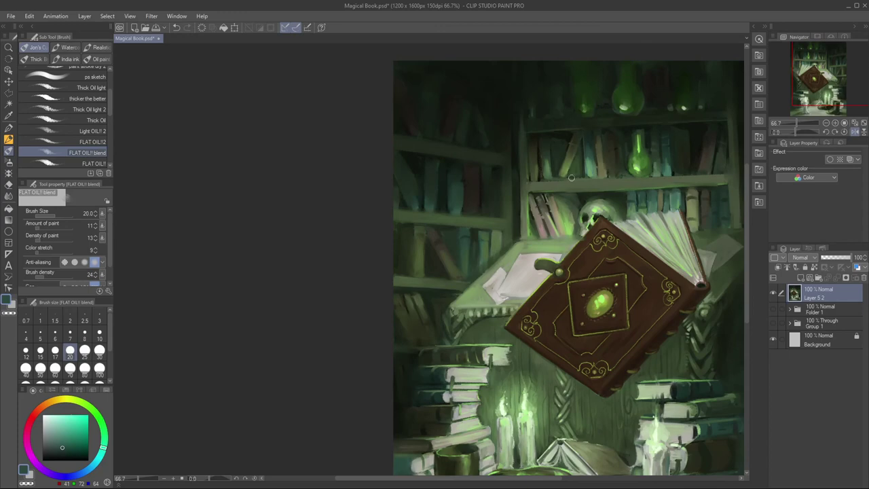
{"action": "key", "text": "bracketleft"}
{"action": "key", "text": "bracketleft"}
{"action": "key", "text": "bracketleft"}
{"action": "key", "text": "bracketleft"}
{"action": "key", "text": "period"}
{"action": "left_click", "coordinate": [627, 164], "text": "alt"}
{"action": "left_click", "coordinate": [659, 135], "text": "alt"}
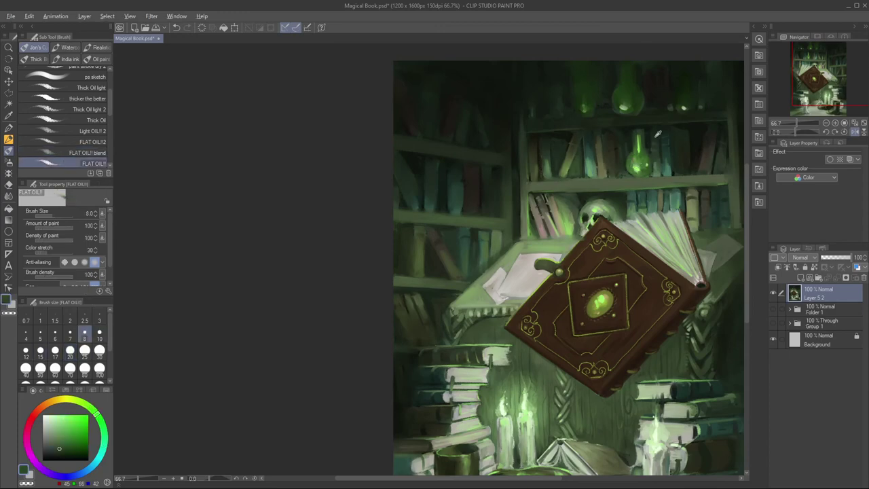
{"action": "left_click", "coordinate": [657, 136], "text": "alt"}
{"action": "key", "text": "bracketleft"}
{"action": "key", "text": "bracketright"}
{"action": "key", "text": "bracketleft"}
{"action": "key", "text": "bracketleft"}
- Define the gaps and spines of the books left of the flask with sampled tones, raising the brush size to 12
{"action": "left_click", "coordinate": [611, 153], "text": "alt"}
{"action": "key", "text": "bracketright"}
{"action": "left_click", "coordinate": [598, 160], "text": "alt"}
{"action": "key", "text": "bracketright"}
{"action": "key", "text": "bracketright"}
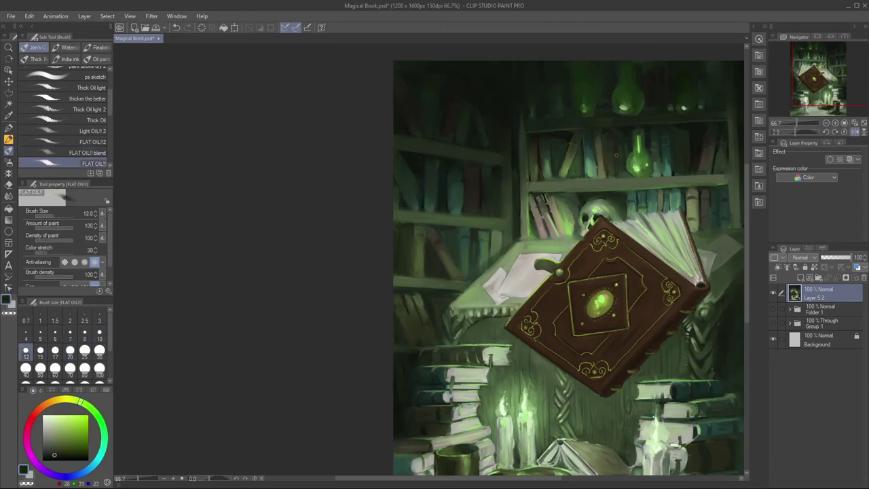
- Paint the shadow beneath the centre bookcase's shelf edge above the skull with sampled tones, varying the brush size
{"action": "left_click", "coordinate": [714, 173], "text": "alt"}
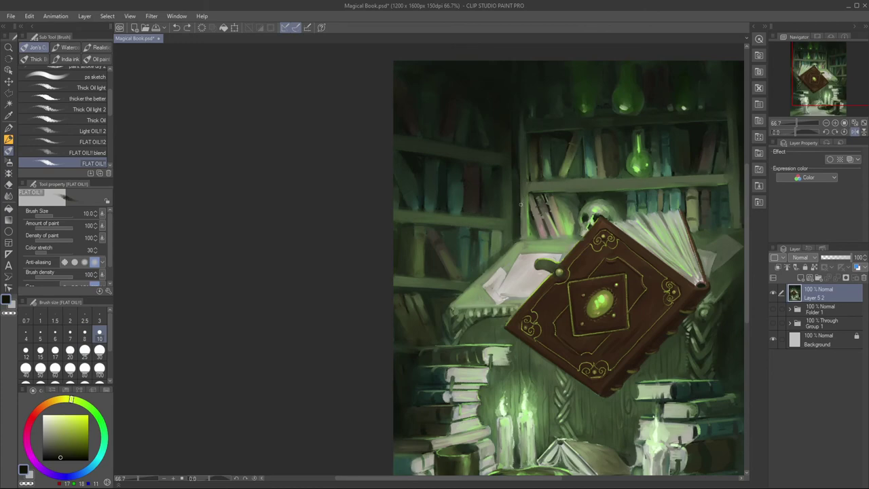
{"action": "left_click", "coordinate": [606, 187], "text": "alt"}
{"action": "key", "text": "bracketright"}
{"action": "left_click_drag", "start_coordinate": [621, 190], "coordinate": [589, 191]}
{"action": "left_click", "coordinate": [562, 193], "text": "alt"}
{"action": "key", "text": "bracketleft"}
{"action": "key", "text": "bracketleft"}
{"action": "key", "text": "bracketright"}
{"action": "key", "text": "bracketright"}
{"action": "key", "text": "bracketright"}
{"action": "key", "text": "bracketright"}
{"action": "key", "text": "bracketleft"}
{"action": "key", "text": "bracketleft"}
{"action": "key", "text": "bracketleft"}
- Soften the outer side of the left-hand book stack with a sampled grey-green tone, using the FLAT OIL!! blend brush at size 50
{"action": "left_click", "coordinate": [75, 152]}
{"action": "key", "text": "bracketright"}
{"action": "key", "text": "bracketright"}
{"action": "key", "text": "bracketright"}
{"action": "key", "text": "bracketright"}
{"action": "key", "text": "bracketright"}
{"action": "left_click_drag", "start_coordinate": [640, 448], "coordinate": [618, 350]}
{"action": "left_click", "coordinate": [620, 391], "text": "alt"}
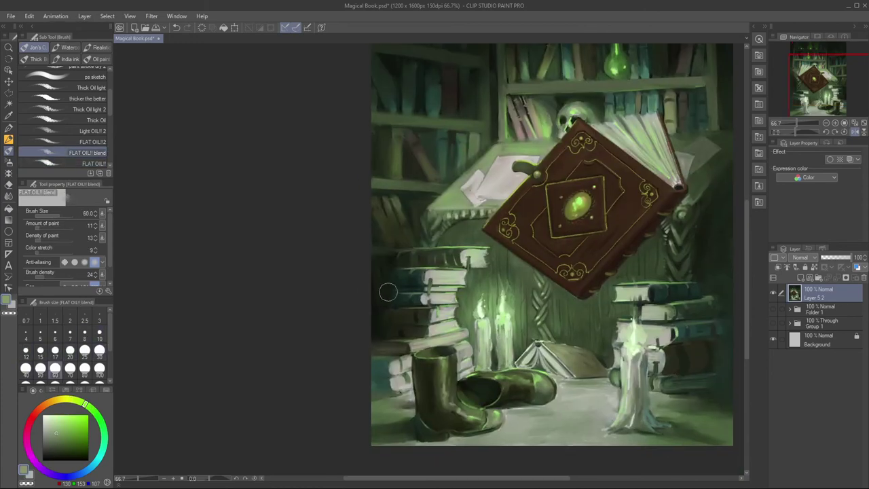
{"action": "left_click_drag", "start_coordinate": [477, 142], "coordinate": [472, 305]}
{"action": "key", "text": "bracketright"}
{"action": "key", "text": "bracketleft"}
{"action": "scroll", "coordinate": [368, 299], "scroll_direction": "down", "scroll_amount": 1}
{"action": "mouse_move", "coordinate": [368, 312]}
{"action": "left_mouse_down"}
{"action": "mouse_move", "coordinate": [452, 248]}
{"action": "mouse_move", "coordinate": [440, 260]}
{"action": "left_mouse_up"}
- Refine the pages and edges of the top book in the left-hand stack with sampled tones, using a small Real pencil
{"action": "left_click", "coordinate": [9, 139]}
{"action": "left_click", "coordinate": [87, 59]}
{"action": "scroll", "coordinate": [473, 229], "scroll_direction": "up", "scroll_amount": 2}
{"action": "left_click_drag", "start_coordinate": [474, 228], "coordinate": [379, 215]}
{"action": "left_click", "coordinate": [544, 395], "text": "alt"}
{"action": "key", "text": "bracketleft"}
{"action": "key", "text": "bracketleft"}
{"action": "key", "text": "bracketleft"}
{"action": "key", "text": "bracketleft"}
{"action": "key", "text": "bracketleft"}
{"action": "key", "text": "bracketleft"}
{"action": "key", "text": "bracketleft"}
{"action": "key", "text": "bracketleft"}
{"action": "left_click", "coordinate": [452, 412], "text": "alt"}
{"action": "key", "text": "bracketleft"}
{"action": "key", "text": "bracketleft"}
{"action": "key", "text": "bracketleft"}
{"action": "key", "text": "bracketleft"}
{"action": "key", "text": "bracketleft"}
{"action": "key", "text": "bracketleft"}
{"action": "key", "text": "bracketleft"}
{"action": "key", "text": "bracketleft"}
{"action": "left_click", "coordinate": [445, 413], "text": "alt"}
{"action": "left_click", "coordinate": [461, 416], "text": "alt"}
{"action": "key", "text": "bracketright"}
{"action": "key", "text": "bracketright"}
{"action": "key", "text": "bracketright"}
{"action": "mouse_move", "coordinate": [449, 418]}
{"action": "left_mouse_down"}
{"action": "mouse_move", "coordinate": [456, 429]}
{"action": "mouse_move", "coordinate": [349, 275]}
{"action": "left_mouse_up"}
- Sharpen the book edges of the right-hand stack with a sampled dark green tone, using the Real pencil at size 6
{"action": "key", "text": "bracketleft"}
{"action": "key", "text": "bracketleft"}
{"action": "key", "text": "bracketleft"}
{"action": "left_click", "coordinate": [665, 346], "text": "alt"}
{"action": "key", "text": "bracketright"}
{"action": "key", "text": "bracketright"}
{"action": "key", "text": "bracketright"}
{"action": "key", "text": "bracketright"}
{"action": "key", "text": "bracketright"}
{"action": "key", "text": "bracketright"}
{"action": "key", "text": "bracketleft"}
{"action": "key", "text": "bracketleft"}
{"action": "key", "text": "bracketleft"}
{"action": "key", "text": "bracketleft"}
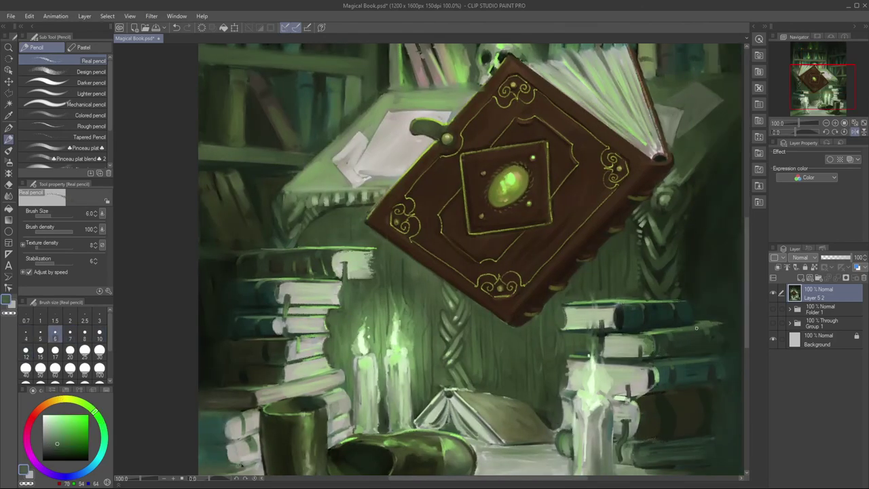
- Paint a stroke across the surface between the boots and the large candle with an enlarged Real pencil
{"action": "left_click_drag", "start_coordinate": [551, 454], "coordinate": [533, 342]}
{"action": "key", "text": "bracketright"}
{"action": "key", "text": "bracketright"}
{"action": "key", "text": "bracketright"}
{"action": "key", "text": "bracketright"}
{"action": "key", "text": "bracketright"}
{"action": "left_click_drag", "start_coordinate": [519, 360], "coordinate": [545, 357]}
- Add bright and pale green highlights to the boots with sampled glow tones, using the Real pencil at size 7
{"action": "key", "text": "bracketleft"}
{"action": "key", "text": "bracketleft"}
{"action": "key", "text": "bracketleft"}
{"action": "key", "text": "bracketleft"}
{"action": "key", "text": "bracketleft"}
{"action": "left_click", "coordinate": [434, 332], "text": "alt"}
{"action": "key", "text": "bracketright"}
{"action": "key", "text": "bracketleft"}
{"action": "key", "text": "bracketleft"}
{"action": "key", "text": "bracketleft"}
{"action": "key", "text": "bracketleft"}
{"action": "key", "text": "bracketleft"}
{"action": "left_click", "coordinate": [571, 243], "text": "alt"}
{"action": "key", "text": "bracketright"}
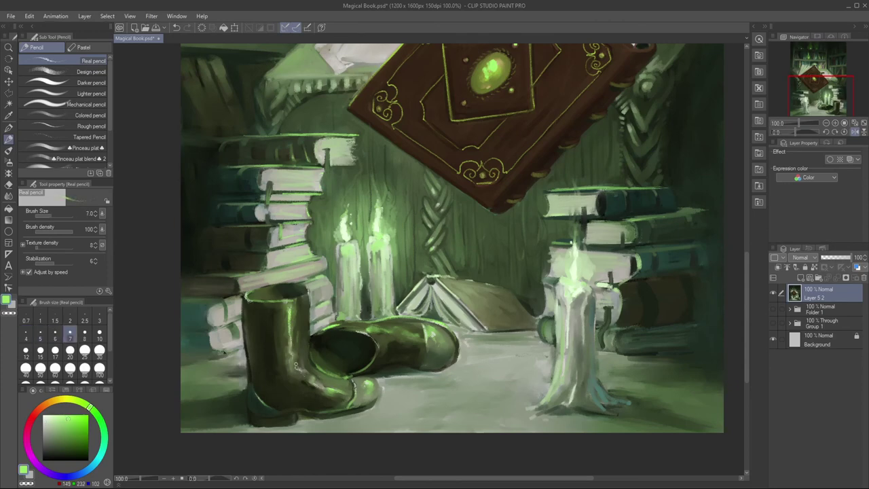
{"action": "key", "text": "bracketright"}
{"action": "scroll", "coordinate": [442, 364], "scroll_direction": "down", "scroll_amount": 1}
{"action": "key", "text": "bracketright"}
{"action": "key", "text": "bracketright"}
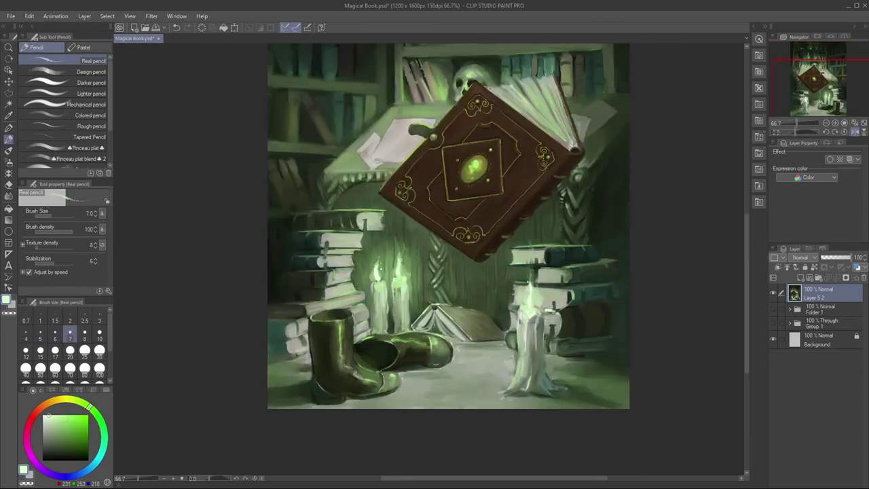
- Define the melted wax at the large candle's base with a sampled pale teal, starting the Real pencil at size 5
{"action": "left_click", "coordinate": [564, 387], "text": "alt"}
{"action": "key", "text": "bracketleft"}
{"action": "key", "text": "bracketleft"}
{"action": "key", "text": "bracketleft"}
{"action": "key", "text": "bracketleft"}
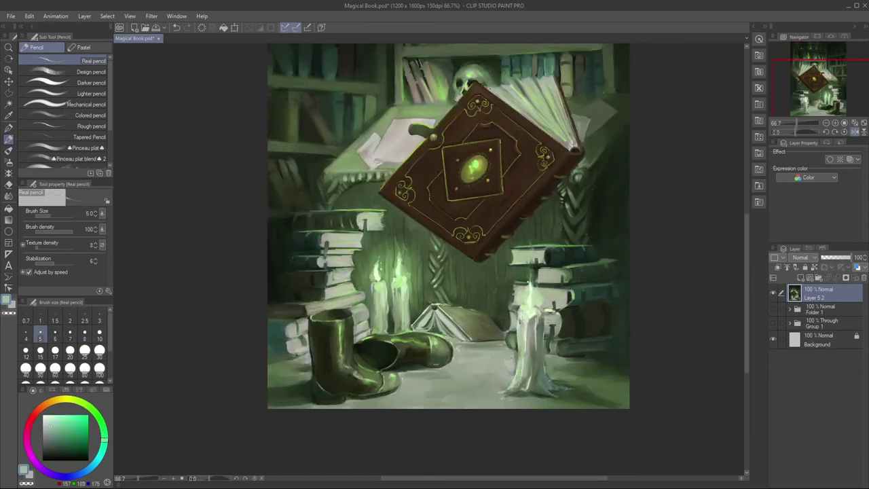
{"action": "key", "text": "bracketright"}
{"action": "key", "text": "bracketright"}
{"action": "key", "text": "bracketright"}
{"action": "key", "text": "bracketright"}
- Refine the books of the right-hand stack behind the large candle with a sampled tone, varying the Real pencil's size
{"action": "left_click", "coordinate": [576, 317], "text": "alt"}
{"action": "key", "text": "bracketleft"}
{"action": "key", "text": "bracketleft"}
{"action": "key", "text": "bracketleft"}
{"action": "key", "text": "bracketright"}
{"action": "key", "text": "bracketright"}
{"action": "key", "text": "bracketright"}
{"action": "key", "text": "bracketright"}
{"action": "key", "text": "bracketleft"}
{"action": "key", "text": "bracketleft"}
{"action": "key", "text": "bracketleft"}
{"action": "key", "text": "bracketright"}
{"action": "key", "text": "bracketright"}
{"action": "key", "text": "bracketright"}
{"action": "key", "text": "bracketright"}
{"action": "key", "text": "bracketright"}
{"action": "key", "text": "bracketleft"}
{"action": "key", "text": "bracketleft"}
{"action": "key", "text": "bracketleft"}
{"action": "key", "text": "bracketright"}
- Touch up the lower books of the left-hand stack and the surface beside them with a sampled tone and a smaller pencil
{"action": "left_click", "coordinate": [294, 346], "text": "alt"}
{"action": "key", "text": "bracketleft"}
{"action": "key", "text": "bracketleft"}
{"action": "key", "text": "bracketleft"}
{"action": "left_click_drag", "start_coordinate": [269, 374], "coordinate": [282, 369]}
{"action": "key", "text": "bracketleft"}
{"action": "key", "text": "bracketleft"}
- Work sampled grey-green into the surface beyond the large candle, enlarging the Real pencil from size 8, and sample a dark brown
{"action": "left_click", "coordinate": [622, 392], "text": "alt"}
{"action": "key", "text": "bracketright"}
{"action": "key", "text": "bracketright"}
{"action": "key", "text": "bracketright"}
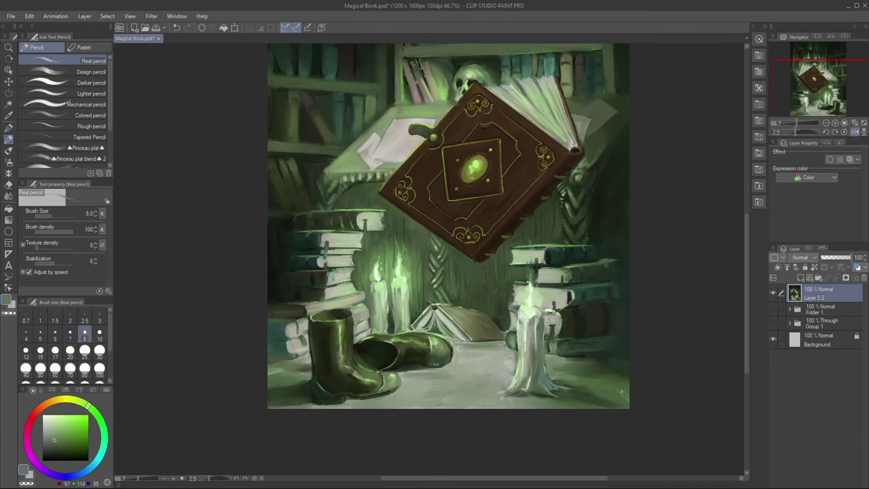
{"action": "key", "text": "bracketright"}
{"action": "key", "text": "bracketright"}
{"action": "key", "text": "bracketright"}
{"action": "key", "text": "bracketright"}
{"action": "key", "text": "bracketright"}
{"action": "key", "text": "bracketright"}
{"action": "key", "text": "bracketright"}
{"action": "key", "text": "bracketright"}
{"action": "key", "text": "bracketright"}
{"action": "left_click", "coordinate": [380, 268], "text": "alt"}
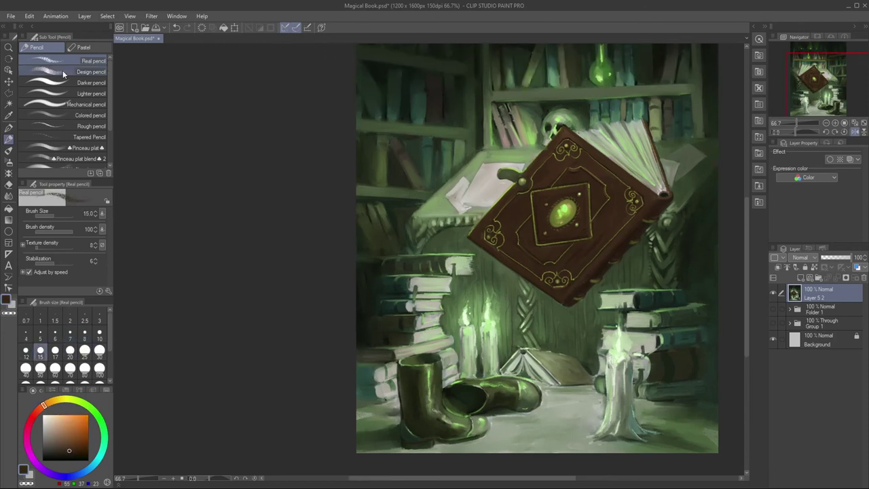
- Sharpen the candle flames with a sampled bright green, using the Design pencil at size 5 and slightly larger
{"action": "left_click", "coordinate": [63, 72]}
{"action": "left_click", "coordinate": [614, 347], "text": "alt"}
{"action": "key", "text": "bracketleft"}
{"action": "key", "text": "bracketleft"}
{"action": "key", "text": "bracketleft"}
{"action": "key", "text": "bracketleft"}
{"action": "key", "text": "bracketleft"}
{"action": "left_click", "coordinate": [616, 348], "text": "alt"}
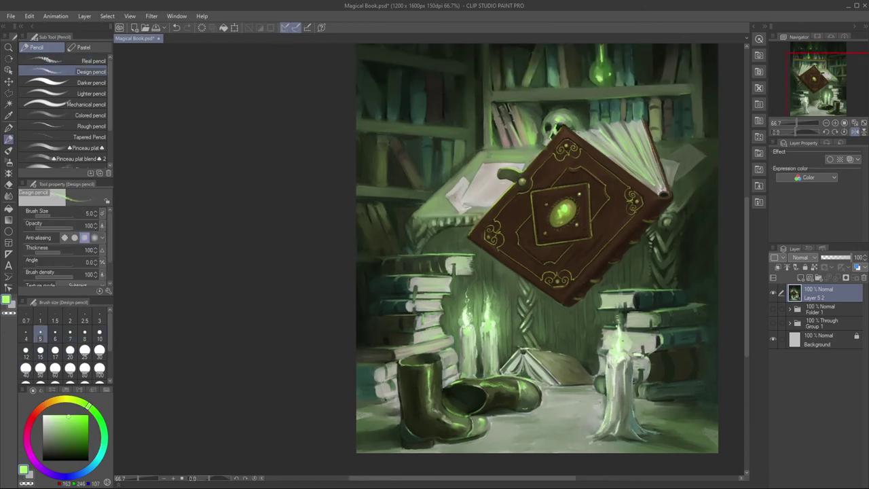
{"action": "key", "text": "bracketright"}
{"action": "key", "text": "bracketright"}
{"action": "key", "text": "bracketright"}
- Touch up the page edges of the left-hand book stack with a sampled pale grey-green, varying the Design pencil around size 15
{"action": "key", "text": "bracketleft"}
{"action": "key", "text": "bracketleft"}
{"action": "key", "text": "bracketleft"}
{"action": "key", "text": "bracketleft"}
{"action": "left_click", "coordinate": [431, 333], "text": "alt"}
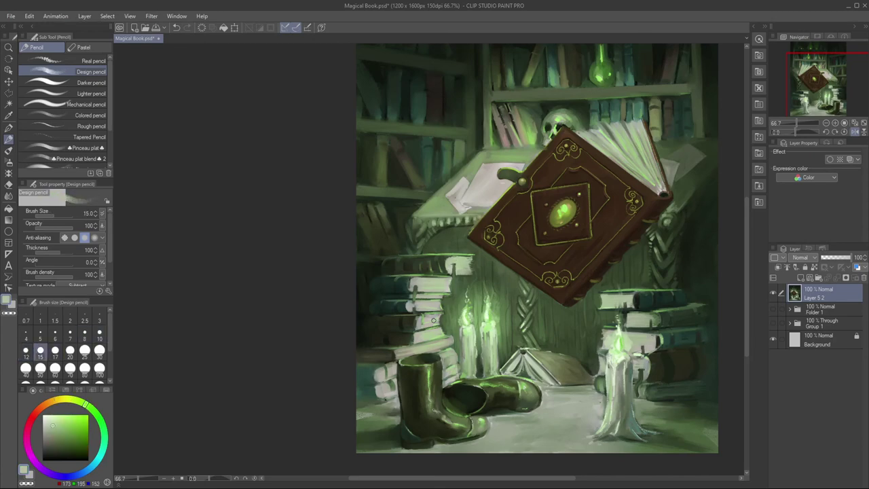
{"action": "key", "text": "bracketleft"}
{"action": "key", "text": "bracketleft"}
{"action": "key", "text": "bracketleft"}
{"action": "key", "text": "bracketright"}
- Deepen the shadows around the right-hand book stack with a sampled dark green, varying the Design pencil around size 20
{"action": "scroll", "coordinate": [346, 432], "scroll_direction": "down", "scroll_amount": 1}
{"action": "left_click", "coordinate": [590, 321], "text": "alt"}
{"action": "left_click", "coordinate": [590, 320], "text": "alt"}
{"action": "key", "text": "bracketleft"}
{"action": "key", "text": "bracketright"}
{"action": "key", "text": "bracketright"}
{"action": "key", "text": "bracketright"}
{"action": "key", "text": "bracketright"}
{"action": "key", "text": "bracketleft"}
{"action": "key", "text": "bracketleft"}
{"action": "key", "text": "bracketleft"}
{"action": "key", "text": "bracketright"}
{"action": "key", "text": "bracketright"}
{"action": "key", "text": "bracketleft"}
{"action": "key", "text": "bracketleft"}
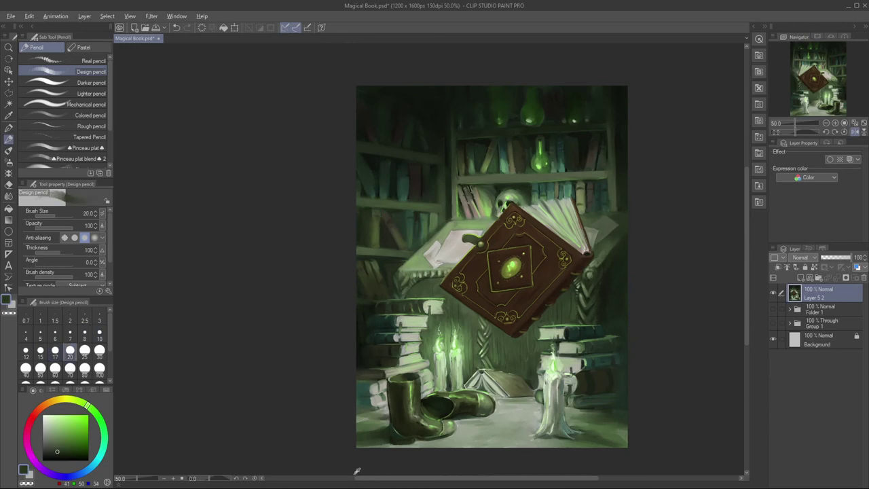
- Paint along the shelf edge above the skull with a tone sampled beside the floating book, adjusting the Design pencil's size
{"action": "left_click", "coordinate": [600, 258], "text": "alt"}
{"action": "key", "text": "bracketleft"}
{"action": "key", "text": "bracketleft"}
{"action": "key", "text": "bracketleft"}
{"action": "key", "text": "bracketright"}
{"action": "left_click_drag", "start_coordinate": [494, 184], "coordinate": [530, 183]}
{"action": "key", "text": "bracketright"}
{"action": "key", "text": "bracketright"}
{"action": "key", "text": "bracketright"}
{"action": "key", "text": "bracketright"}
- Work sampled dark green into the area around the skull and bookcase, enlarging the Design pencil to size 40
{"action": "left_click", "coordinate": [499, 197], "text": "alt"}
{"action": "left_click", "coordinate": [499, 197], "text": "alt"}
{"action": "key", "text": "bracketleft"}
{"action": "key", "text": "bracketleft"}
{"action": "key", "text": "bracketright"}
{"action": "key", "text": "bracketleft"}
{"action": "left_click", "coordinate": [495, 202], "text": "alt"}
{"action": "left_click", "coordinate": [495, 202], "text": "alt"}
{"action": "key", "text": "bracketright"}
{"action": "key", "text": "bracketright"}
{"action": "key", "text": "bracketright"}
{"action": "key", "text": "bracketright"}
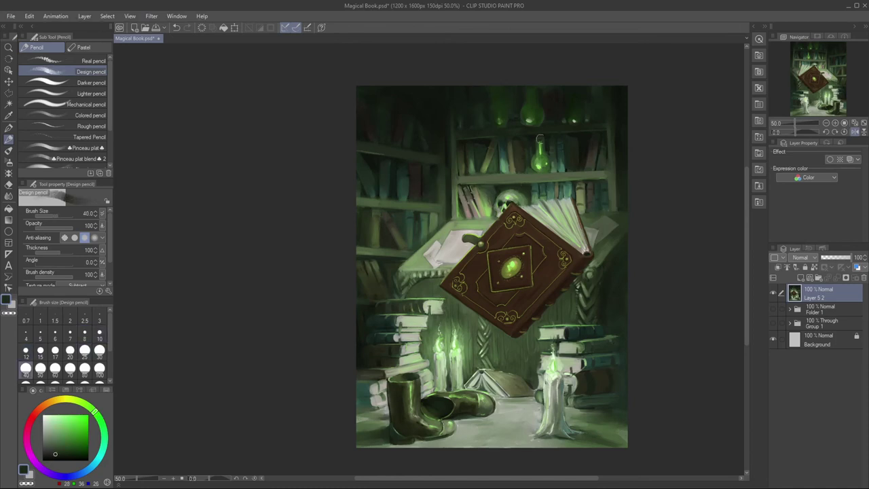
- Add a new layer above the painting and choose the FLAT OIL!! brush
{"action": "left_click_drag", "start_coordinate": [569, 165], "coordinate": [612, 132]}
{"action": "key", "text": "ctrl+shift+n"}
{"action": "left_click", "coordinate": [9, 151]}
{"action": "left_click", "coordinate": [66, 142]}
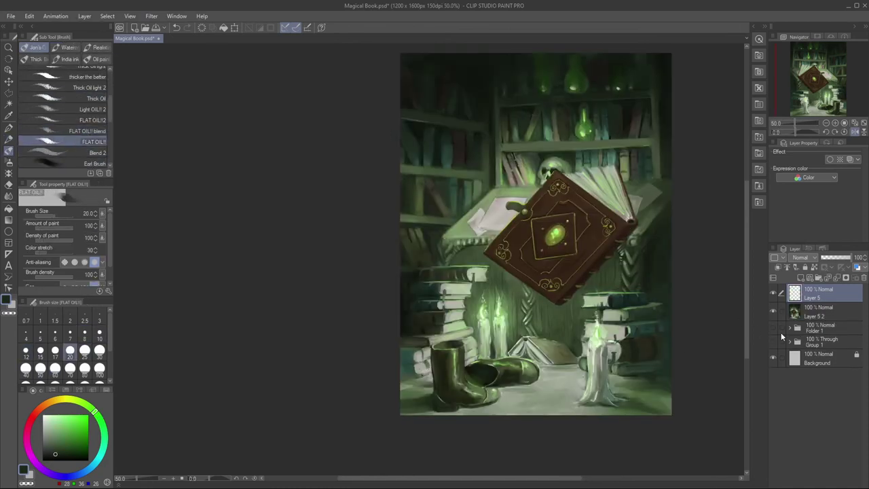
{"action": "key", "text": "bracketright"}
{"action": "key", "text": "bracketright"}
{"action": "key", "text": "bracketright"}
{"action": "key", "text": "bracketright"}
{"action": "key", "text": "bracketright"}
{"action": "key", "text": "bracketright"}
{"action": "left_click_drag", "start_coordinate": [479, 167], "coordinate": [448, 299]}
{"action": "key", "text": "ctrl+z"}
- Switch to the Wispy Brush and try out trailing strokes between the floating book and the left-hand stack, reducing the brush size
{"action": "scroll", "coordinate": [60, 156], "scroll_direction": "down", "scroll_amount": 5}
{"action": "left_click", "coordinate": [65, 131]}
{"action": "left_click_drag", "start_coordinate": [450, 173], "coordinate": [438, 279]}
{"action": "key", "text": "ctrl+z"}
{"action": "key", "text": "bracketleft"}
{"action": "key", "text": "bracketleft"}
{"action": "key", "text": "bracketleft"}
{"action": "key", "text": "bracketleft"}
{"action": "key", "text": "bracketleft"}
{"action": "mouse_move", "coordinate": [516, 156]}
{"action": "left_mouse_down"}
{"action": "mouse_move", "coordinate": [438, 284]}
{"action": "mouse_move", "coordinate": [419, 247]}
{"action": "mouse_move", "coordinate": [450, 300]}
{"action": "left_mouse_up"}
- Sample the candle flame's bright green and paint a wispy trail beside the boots with a smaller Wispy Brush
{"action": "key", "text": "bracketleft"}
{"action": "left_click", "coordinate": [485, 314], "text": "alt"}
{"action": "mouse_move", "coordinate": [579, 163]}
{"action": "left_mouse_down"}
{"action": "mouse_move", "coordinate": [434, 196]}
{"action": "mouse_move", "coordinate": [421, 262]}
{"action": "left_mouse_up"}
{"action": "key", "text": "ctrl+z"}
{"action": "key", "text": "bracketleft"}
{"action": "left_click", "coordinate": [485, 313], "text": "alt"}
{"action": "left_click_drag", "start_coordinate": [465, 344], "coordinate": [482, 373]}
- Paint thin bright green wisps curling from the floating book across the left bookcase, varying the Wispy Brush's size up to 40
{"action": "key", "text": "bracketleft"}
{"action": "key", "text": "bracketright"}
{"action": "key", "text": "bracketright"}
{"action": "key", "text": "bracketright"}
{"action": "key", "text": "bracketright"}
{"action": "key", "text": "bracketleft"}
{"action": "key", "text": "bracketleft"}
{"action": "key", "text": "bracketleft"}
{"action": "key", "text": "bracketleft"}
{"action": "key", "text": "bracketleft"}
{"action": "left_click_drag", "start_coordinate": [589, 164], "coordinate": [469, 147]}
{"action": "key", "text": "bracketright"}
{"action": "left_click_drag", "start_coordinate": [441, 261], "coordinate": [414, 193]}
{"action": "key", "text": "bracketright"}
{"action": "key", "text": "bracketright"}
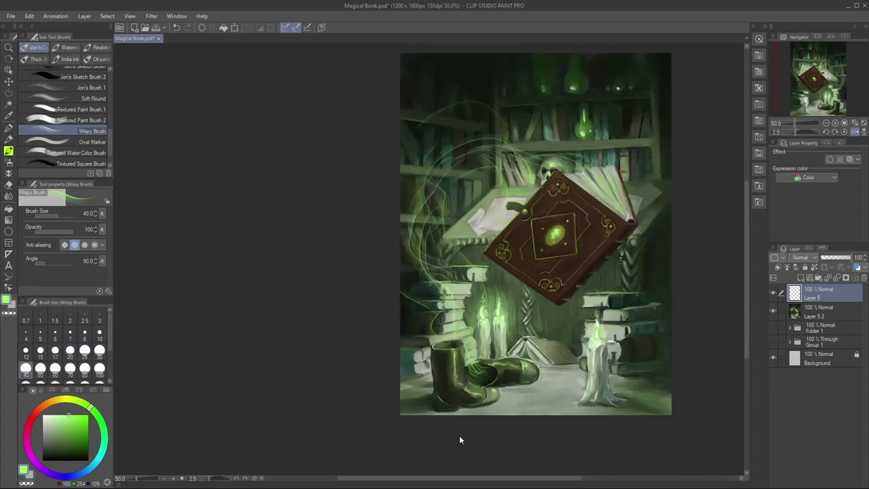
- Add another layer above the wisps, set its blending mode to Add (Glow), and switch to the Soft airbrush
{"action": "left_click", "coordinate": [803, 258]}
{"action": "left_click", "coordinate": [793, 81]}
{"action": "scroll", "coordinate": [800, 256], "scroll_direction": "up", "scroll_amount": 8}
{"action": "left_click", "coordinate": [801, 277]}
{"action": "left_click", "coordinate": [8, 163]}
{"action": "left_click", "coordinate": [803, 257]}
{"action": "left_click", "coordinate": [803, 110]}
- Airbrush a bright green glow above the floating book and over the skull, enlarging the Soft airbrush between strokes
{"action": "key", "text": "bracketright"}
{"action": "key", "text": "bracketright"}
{"action": "key", "text": "bracketright"}
{"action": "key", "text": "bracketright"}
{"action": "key", "text": "bracketright"}
{"action": "key", "text": "bracketright"}
{"action": "key", "text": "bracketright"}
{"action": "key", "text": "bracketright"}
{"action": "key", "text": "bracketright"}
{"action": "left_click_drag", "start_coordinate": [551, 167], "coordinate": [594, 166]}
{"action": "key", "text": "bracketright"}
{"action": "key", "text": "bracketright"}
{"action": "key", "text": "bracketright"}
{"action": "left_click_drag", "start_coordinate": [574, 163], "coordinate": [496, 145]}
{"action": "left_click_drag", "start_coordinate": [519, 188], "coordinate": [485, 161]}
- Add a tighter green glow along the floating book's open pages with a smaller Soft airbrush
{"action": "key", "text": "bracketleft"}
{"action": "key", "text": "bracketleft"}
{"action": "key", "text": "bracketleft"}
{"action": "mouse_move", "coordinate": [547, 178]}
{"action": "left_mouse_down"}
{"action": "mouse_move", "coordinate": [489, 237]}
{"action": "mouse_move", "coordinate": [611, 183]}
{"action": "left_mouse_up"}
- Airbrush green glows around the large candle's flame and the pair of smaller candle flames with an enlarged brush
{"action": "key", "text": "bracketright"}
{"action": "key", "text": "bracketright"}
{"action": "key", "text": "bracketright"}
{"action": "key", "text": "bracketright"}
{"action": "left_click_drag", "start_coordinate": [597, 334], "coordinate": [596, 319]}
{"action": "mouse_move", "coordinate": [501, 308]}
{"action": "left_mouse_down"}
{"action": "mouse_move", "coordinate": [484, 309]}
{"action": "mouse_move", "coordinate": [501, 299]}
{"action": "left_mouse_up"}
- Spread a broad green glow over the wisps with the Soft airbrush at size 200, and add a mask to the glow layer
{"action": "key", "text": "bracketright"}
{"action": "key", "text": "bracketright"}
{"action": "key", "text": "bracketright"}
{"action": "mouse_move", "coordinate": [445, 297]}
{"action": "left_mouse_down"}
{"action": "mouse_move", "coordinate": [489, 149]}
{"action": "mouse_move", "coordinate": [543, 129]}
{"action": "left_mouse_up"}
{"action": "left_click", "coordinate": [846, 278]}
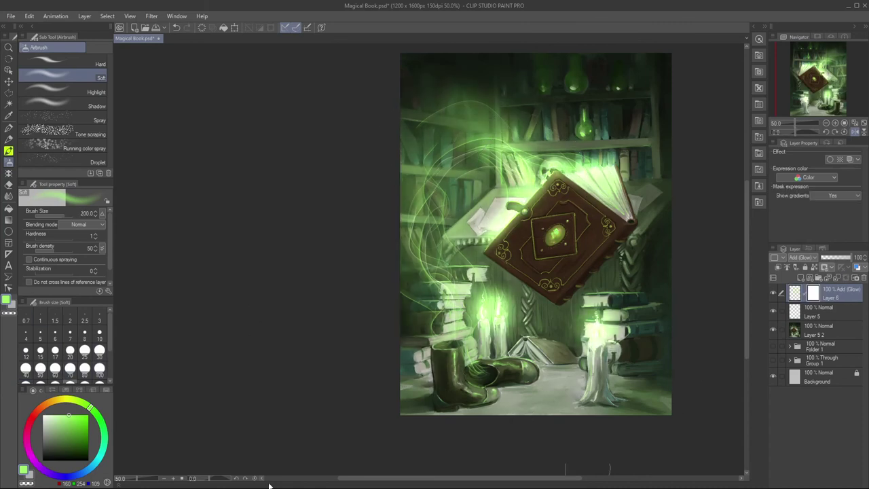
- Fade parts of the green glow on its layer mask with a large Soft eraser
{"action": "left_click", "coordinate": [9, 185]}
{"action": "left_click", "coordinate": [63, 78]}
{"action": "mouse_move", "coordinate": [501, 298]}
{"action": "left_mouse_down"}
{"action": "mouse_move", "coordinate": [477, 310]}
{"action": "mouse_move", "coordinate": [534, 115]}
{"action": "left_mouse_up"}
{"action": "key", "text": "bracketright"}
{"action": "key", "text": "bracketright"}
{"action": "key", "text": "bracketright"}
- On Layer 5 2, paint light green reflected light along the floating book's lower spine with the FLAT OIL!! brush
{"action": "left_click", "coordinate": [807, 328]}
{"action": "key", "text": "b"}
{"action": "scroll", "coordinate": [86, 82], "scroll_direction": "up", "scroll_amount": 1}
{"action": "left_click", "coordinate": [85, 78]}
{"action": "key", "text": "bracketleft"}
{"action": "key", "text": "bracketleft"}
{"action": "key", "text": "bracketleft"}
{"action": "key", "text": "bracketleft"}
{"action": "key", "text": "bracketleft"}
{"action": "key", "text": "bracketleft"}
{"action": "key", "text": "bracketleft"}
{"action": "key", "text": "bracketleft"}
{"action": "key", "text": "bracketleft"}
{"action": "key", "text": "bracketleft"}
{"action": "key", "text": "bracketleft"}
{"action": "key", "text": "bracketright"}
{"action": "key", "text": "bracketright"}
{"action": "key", "text": "bracketright"}
{"action": "key", "text": "bracketright"}
{"action": "scroll", "coordinate": [545, 333], "scroll_direction": "up", "scroll_amount": 1}
{"action": "left_click_drag", "start_coordinate": [545, 333], "coordinate": [506, 341]}
{"action": "key", "text": "bracketright"}
{"action": "key", "text": "bracketleft"}
{"action": "key", "text": "bracketleft"}
{"action": "key", "text": "bracketleft"}
{"action": "key", "text": "bracketleft"}
{"action": "key", "text": "bracketleft"}
{"action": "key", "text": "bracketleft"}
{"action": "key", "text": "bracketleft"}
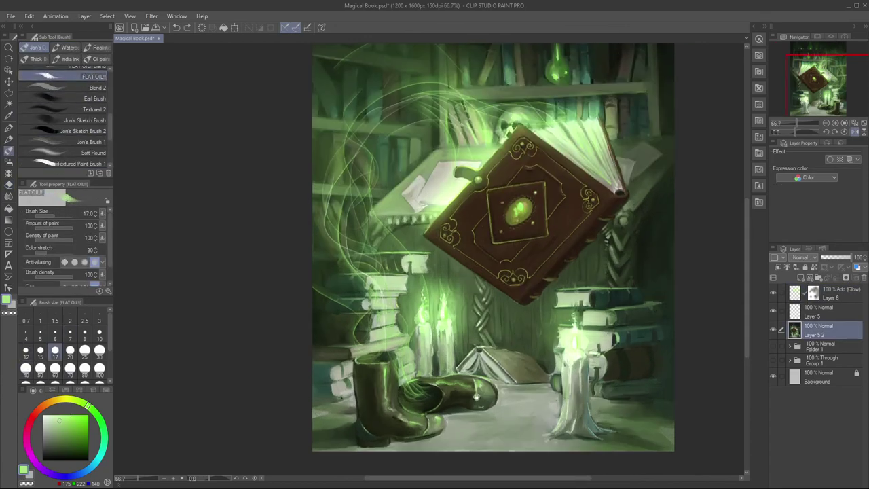
{"action": "key", "text": "bracketright"}
{"action": "key", "text": "bracketright"}
{"action": "left_click_drag", "start_coordinate": [530, 297], "coordinate": [546, 284]}
- Refine the lit lower spine of the floating book with sampled muted greens, varying the FLAT OIL!! brush between about 8 and 17
{"action": "left_click", "coordinate": [535, 296], "text": "alt"}
{"action": "key", "text": "bracketright"}
{"action": "key", "text": "bracketright"}
{"action": "key", "text": "bracketright"}
{"action": "key", "text": "bracketright"}
{"action": "key", "text": "bracketright"}
{"action": "key", "text": "bracketleft"}
{"action": "key", "text": "bracketleft"}
{"action": "key", "text": "bracketleft"}
{"action": "key", "text": "bracketleft"}
{"action": "key", "text": "bracketleft"}
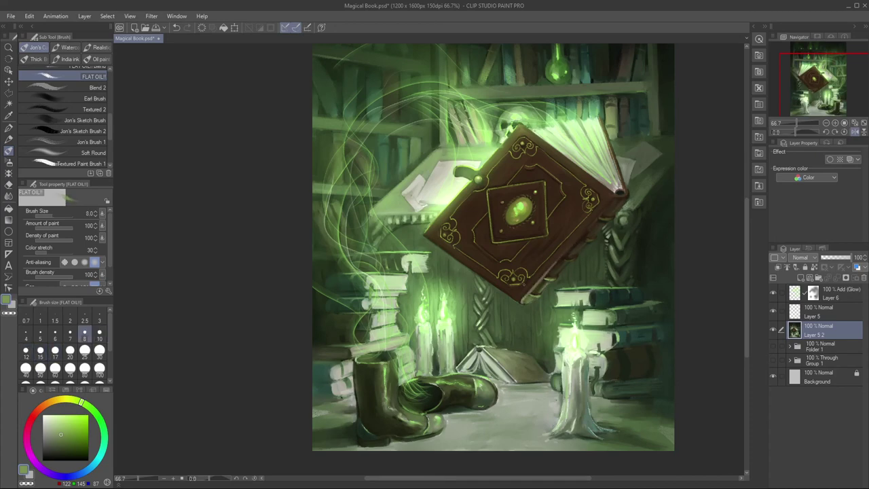
{"action": "key", "text": "bracketright"}
{"action": "key", "text": "bracketright"}
{"action": "key", "text": "bracketright"}
{"action": "key", "text": "bracketright"}
{"action": "left_click", "coordinate": [541, 291], "text": "alt"}
{"action": "scroll", "coordinate": [618, 174], "scroll_direction": "down", "scroll_amount": 1}
{"action": "left_click_drag", "start_coordinate": [513, 213], "coordinate": [496, 297]}
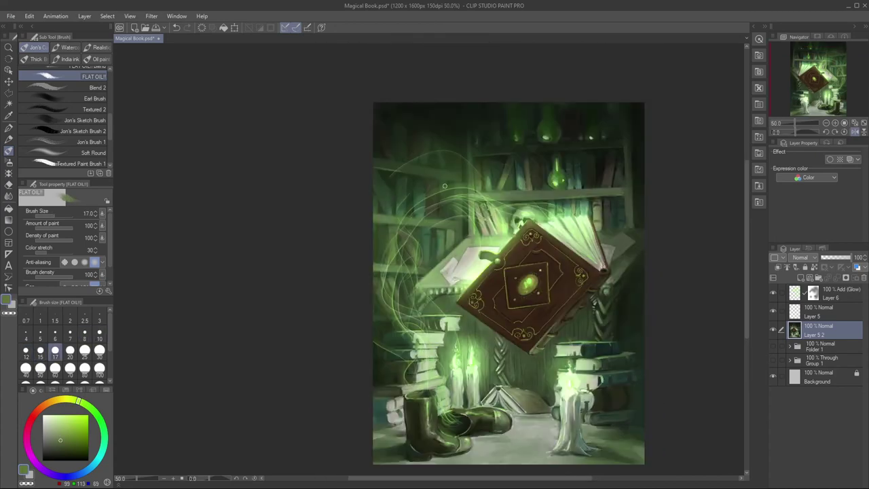
- Save the painting as a PSD file and switch to Photoshop with it
{"action": "scroll", "coordinate": [496, 297], "scroll_direction": "down", "scroll_amount": 1}
{"action": "scroll", "coordinate": [542, 340], "scroll_direction": "up", "scroll_amount": 1}
{"action": "left_click", "coordinate": [11, 17]}
{"action": "left_click", "coordinate": [37, 86]}
{"action": "left_click", "coordinate": [865, 6]}
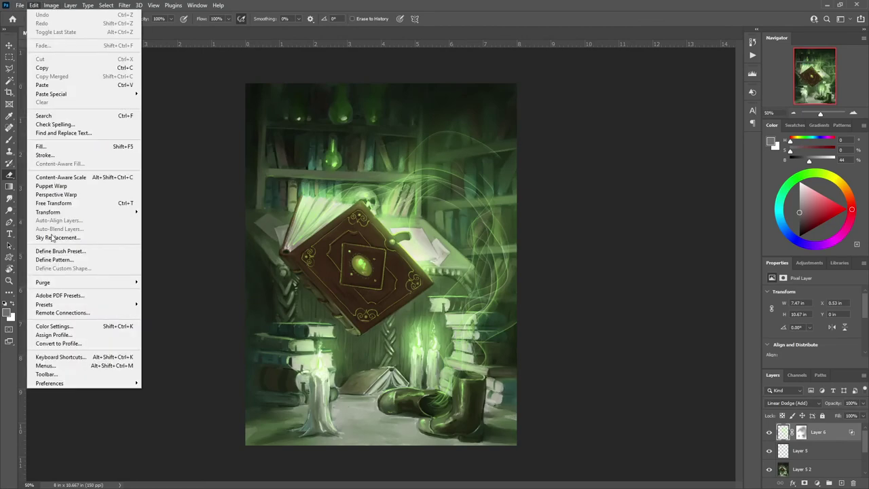
- Flip the canvas horizontally and stamp all visible layers into a new merged layer
{"action": "left_click", "coordinate": [116, 34]}
{"action": "key", "text": "ctrl+alt+shift+e"}
- Apply the Add Noise filter with uniform distribution to the merged layer
{"action": "left_click", "coordinate": [124, 5]}
{"action": "mouse_move", "coordinate": [204, 143]}
{"action": "left_click", "coordinate": [272, 143]}
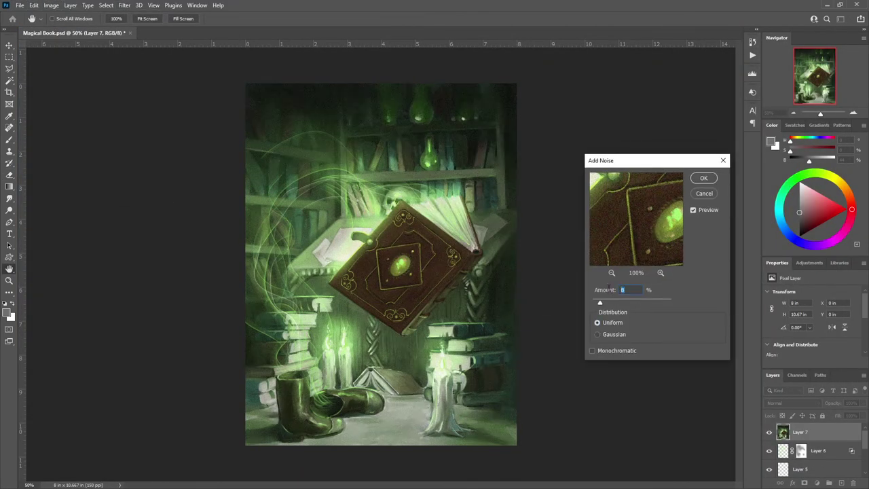
{"action": "left_click", "coordinate": [703, 184]}
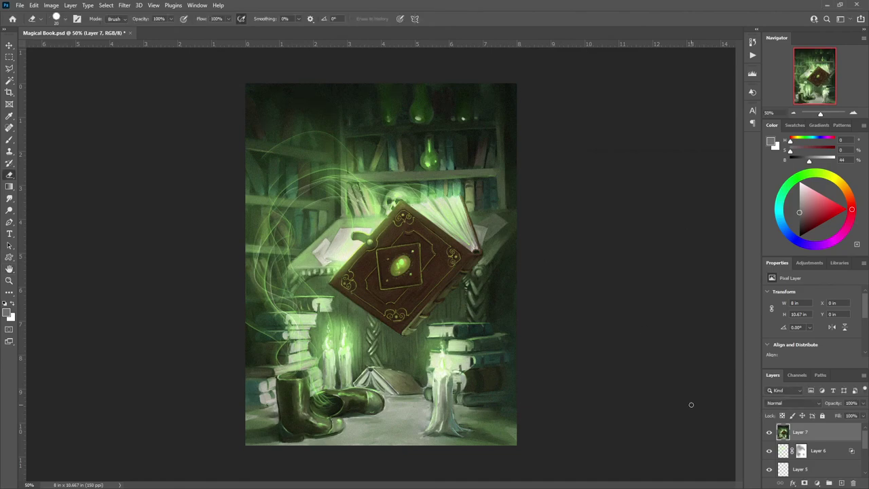
- Sign the painting in white with the brush on a new layer, near the canvas's lower-right corner
{"action": "key", "text": "b"}
{"action": "left_click", "coordinate": [799, 182]}
{"action": "left_click", "coordinate": [841, 483]}
{"action": "left_click_drag", "start_coordinate": [480, 439], "coordinate": [489, 438]}
{"action": "key", "text": "ctrl+z"}
{"action": "key", "text": "ctrl+plus"}
{"action": "key", "text": "ctrl+plus"}
{"action": "mouse_move", "coordinate": [509, 207]}
{"action": "left_mouse_down"}
{"action": "mouse_move", "coordinate": [503, 211]}
{"action": "mouse_move", "coordinate": [542, 220]}
{"action": "left_mouse_up"}
- Lower the signature layer's opacity to 33%
{"action": "key", "text": "v"}
{"action": "left_click", "coordinate": [863, 403]}
{"action": "left_click_drag", "start_coordinate": [863, 413], "coordinate": [835, 412]}
{"action": "scroll", "coordinate": [487, 397], "scroll_direction": "up", "scroll_amount": 1}
{"action": "key", "text": "ctrl+minus"}
{"action": "key", "text": "ctrl+minus"}
- Save the finished PSD and start saving the painting with Save As
{"action": "key", "text": "ctrl+s"}
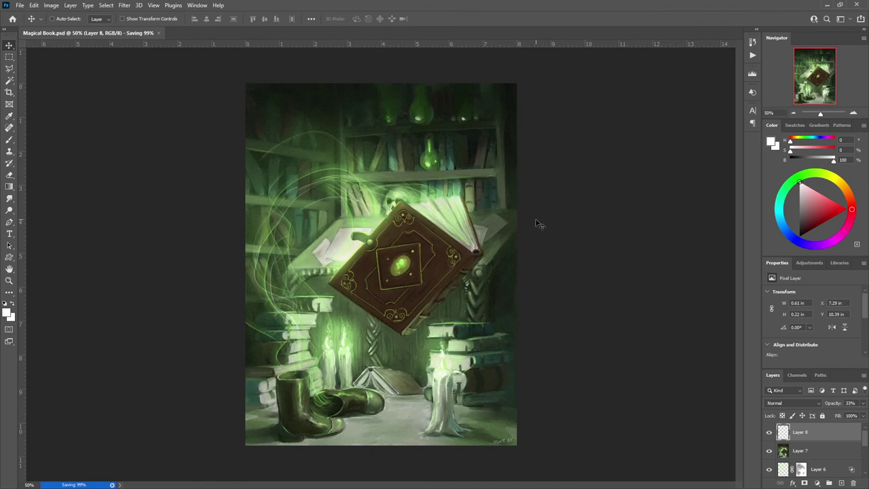
{"action": "left_click", "coordinate": [19, 7]}
{"action": "left_click", "coordinate": [34, 115]}
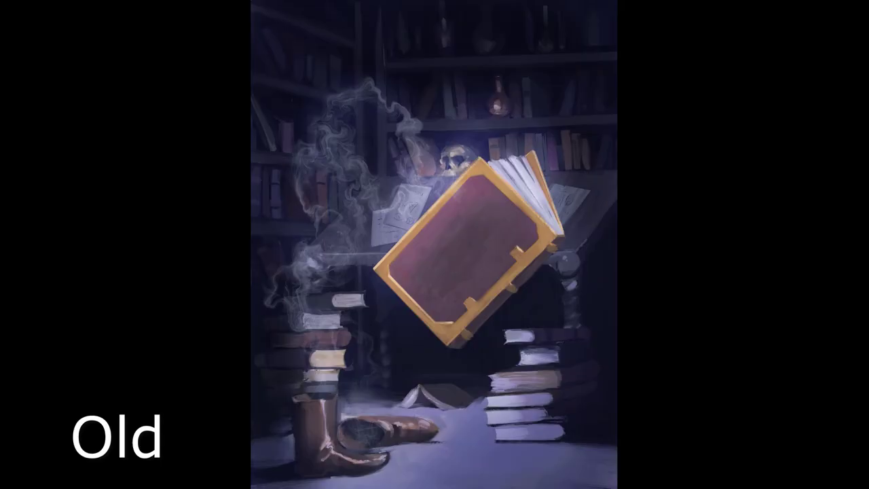